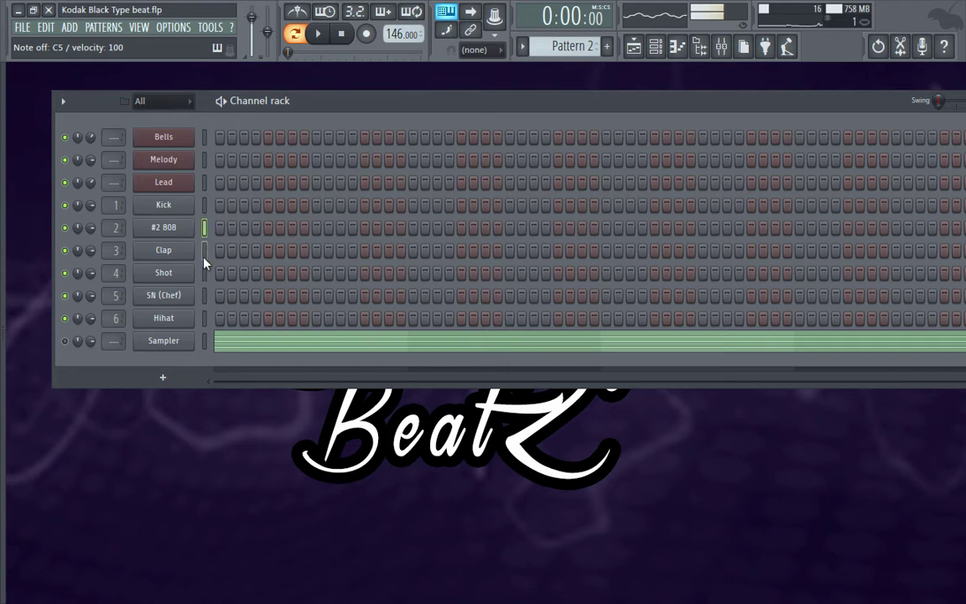
Step through the drum channels in the channel rack down to Hihat
key("Down")
key("Down")
key("Down")
left_click(204, 318)
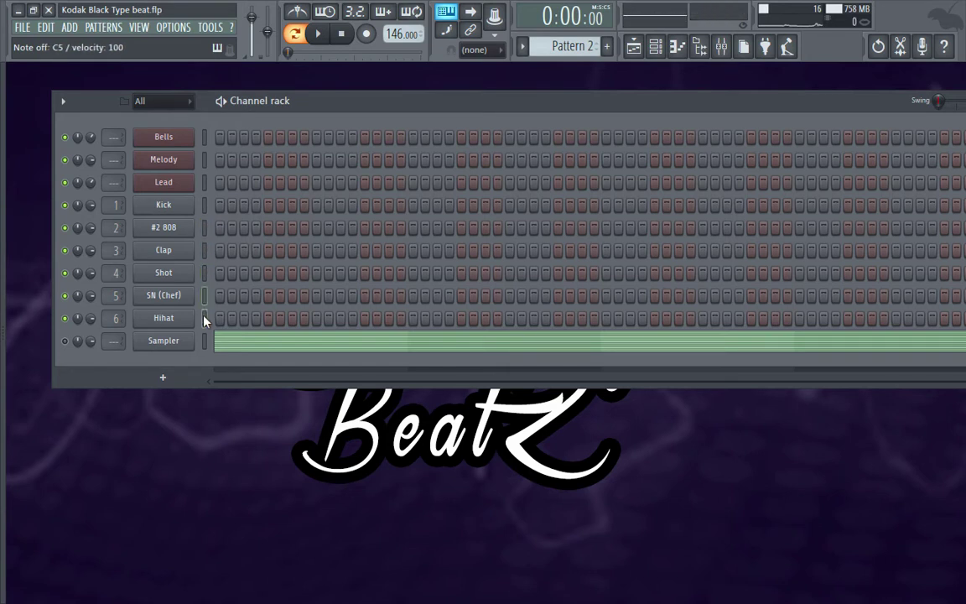
Open the Bells channel in the piano roll and place an A5 note at the start of bar 1
left_click(204, 136)
right_click(189, 142)
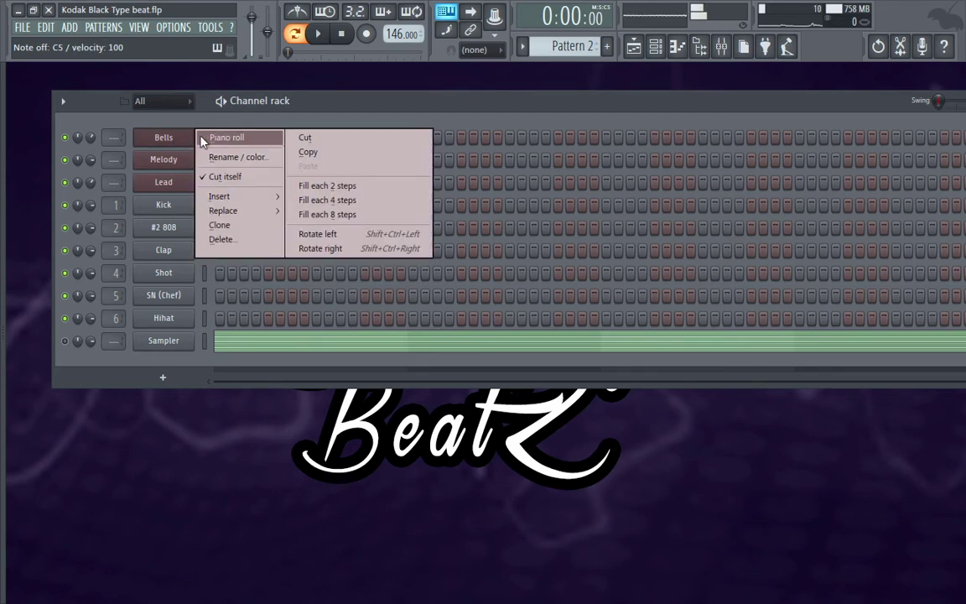
left_click(203, 141)
scroll(168, 239, "down", 3)
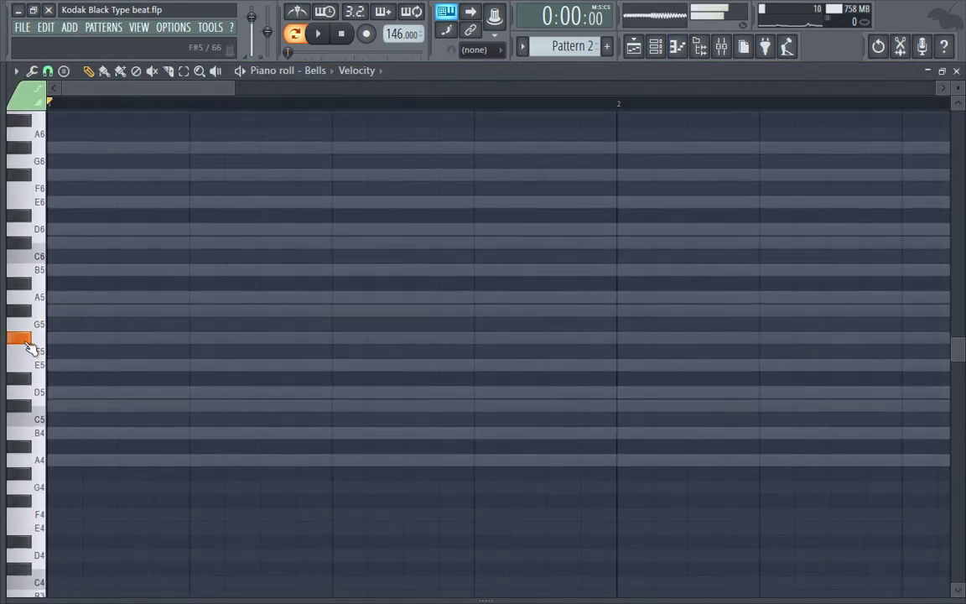
left_click(39, 292)
left_click(42, 297)
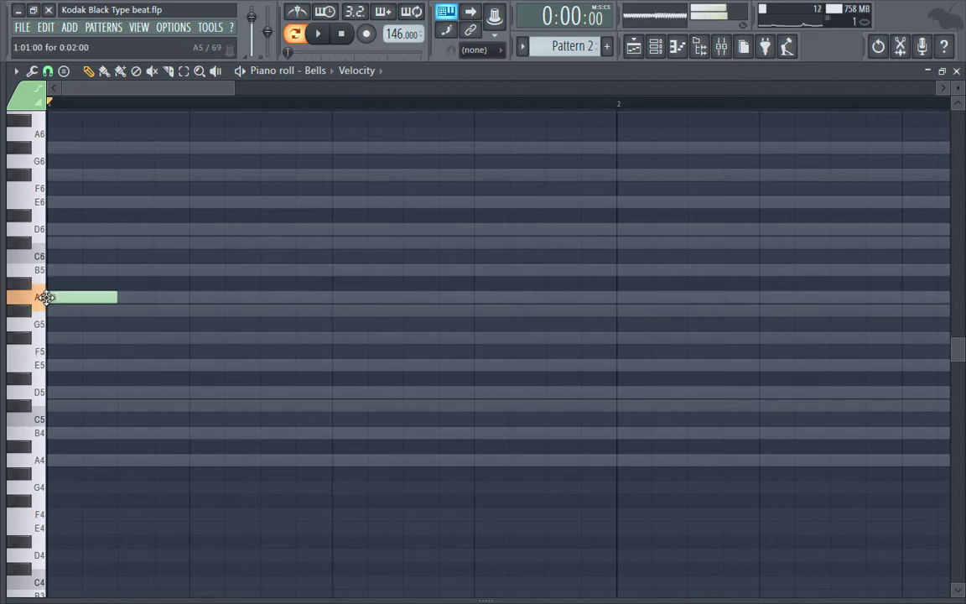
Play back the opening Bells note repeatedly, with the piano roll showing four bars
key("space")
key("space")
left_click_drag(226, 93, 513, 91)
key("space")
key("space")
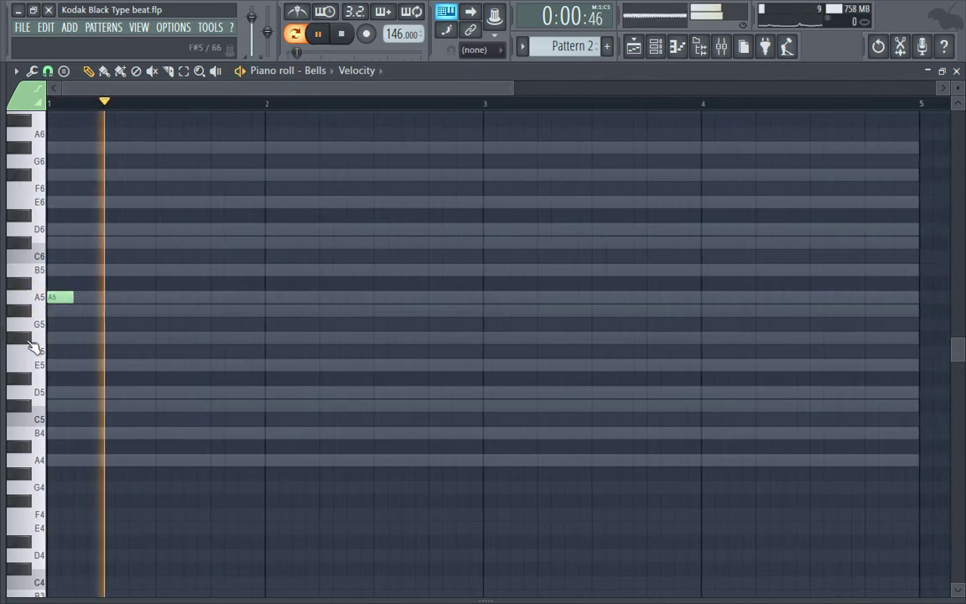
key("space")
key("space")
key("space")
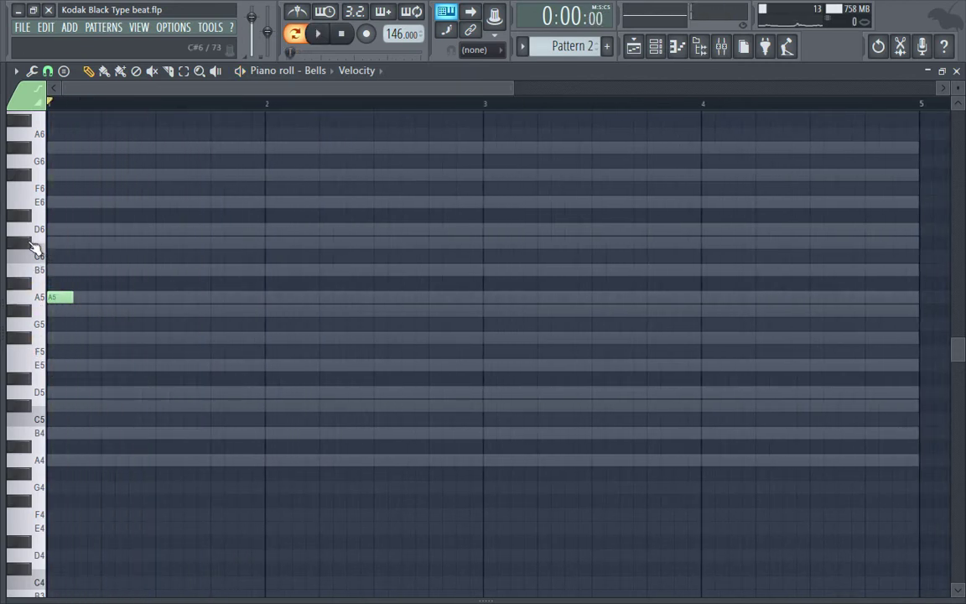
key("space")
key("space")
key("space")
key("space")
Add an F#5 note halfway through bar 1 of the Bells pattern and play it back
left_click(25, 339)
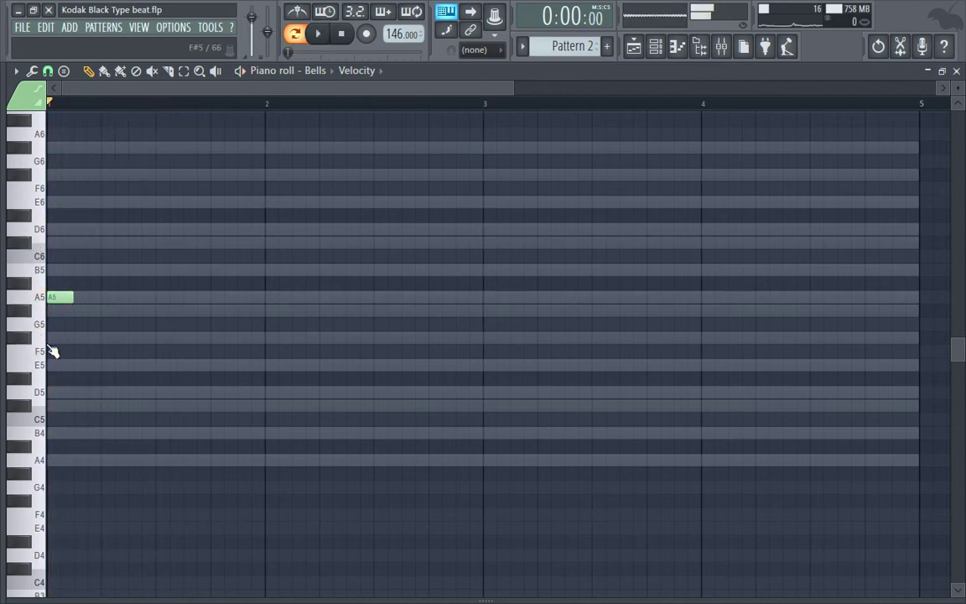
key("space")
left_click(164, 338)
key("space")
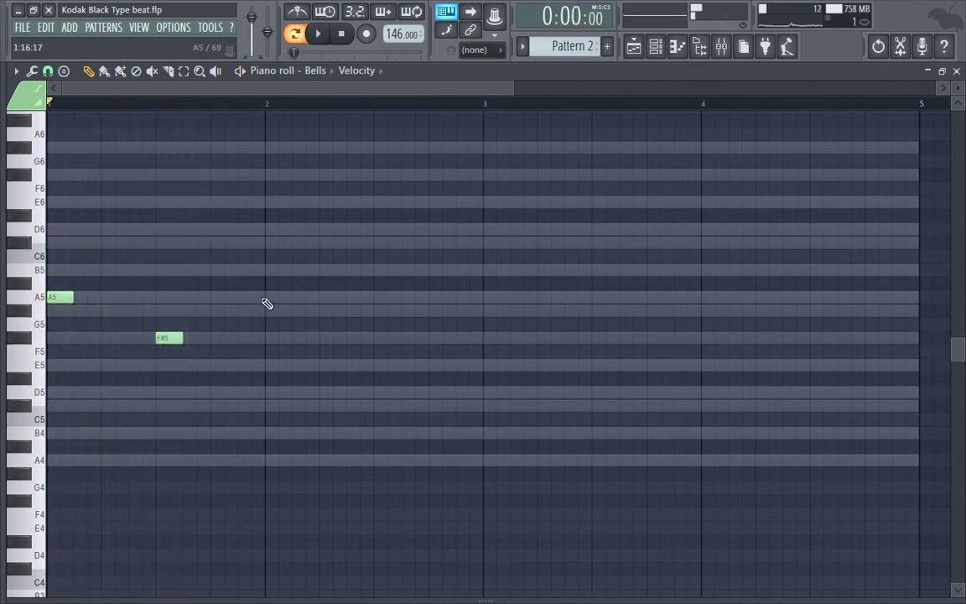
Place a B5 note at the start of bar 2 in place of a misplaced A5, and listen to it
left_click(266, 295)
right_click(268, 295)
left_click(267, 269)
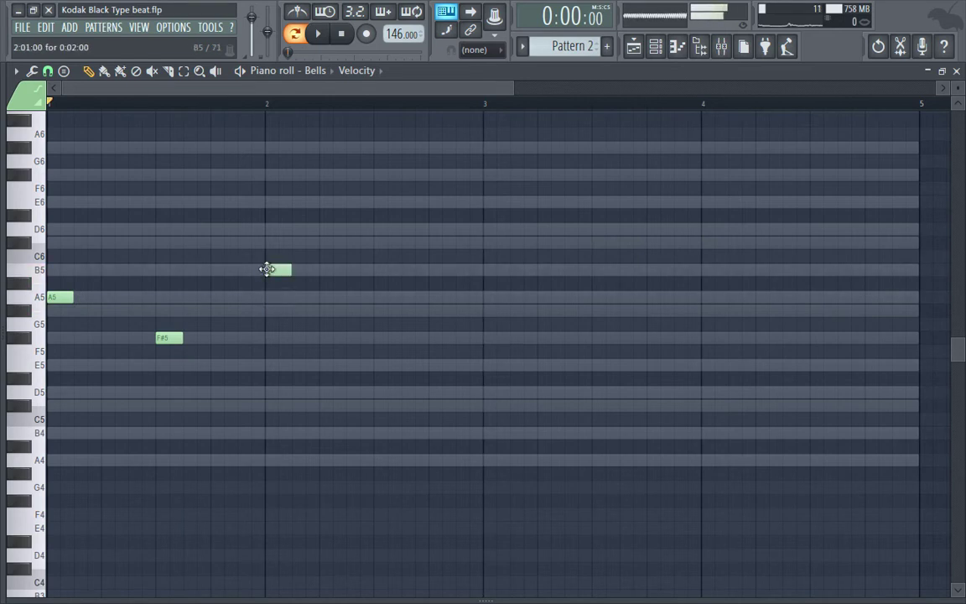
key("space")
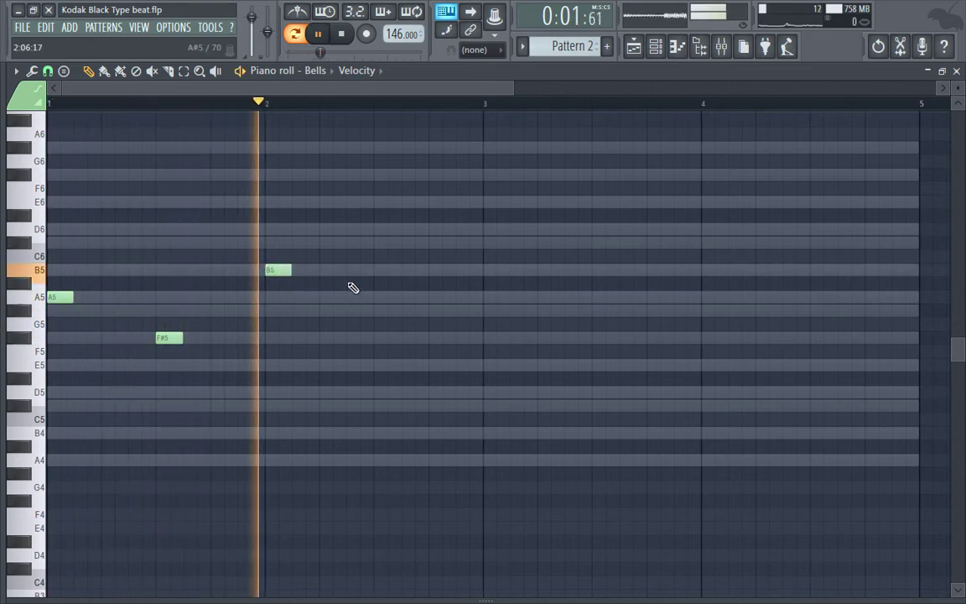
key("space")
left_click(372, 229)
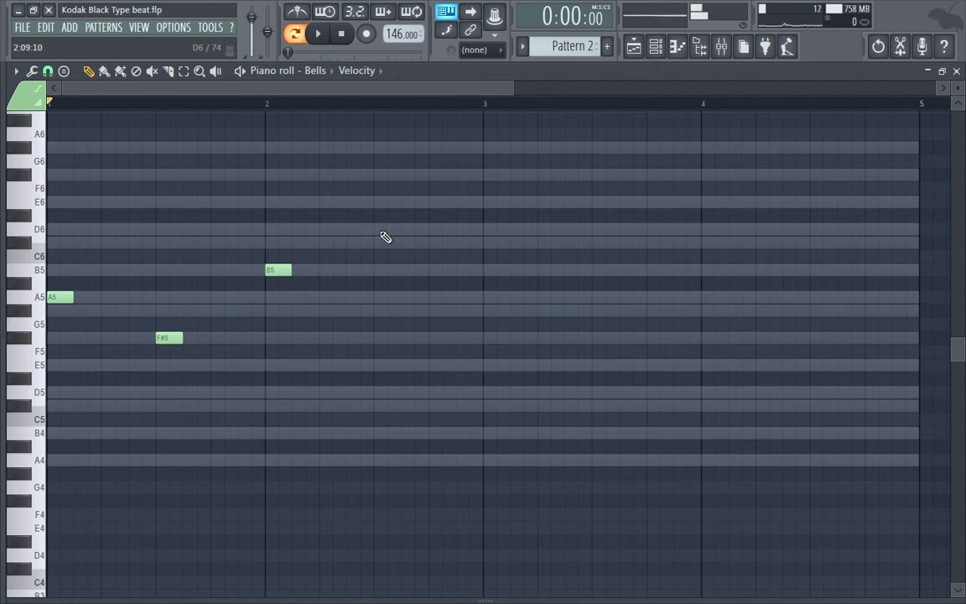
key("space")
left_click(379, 243)
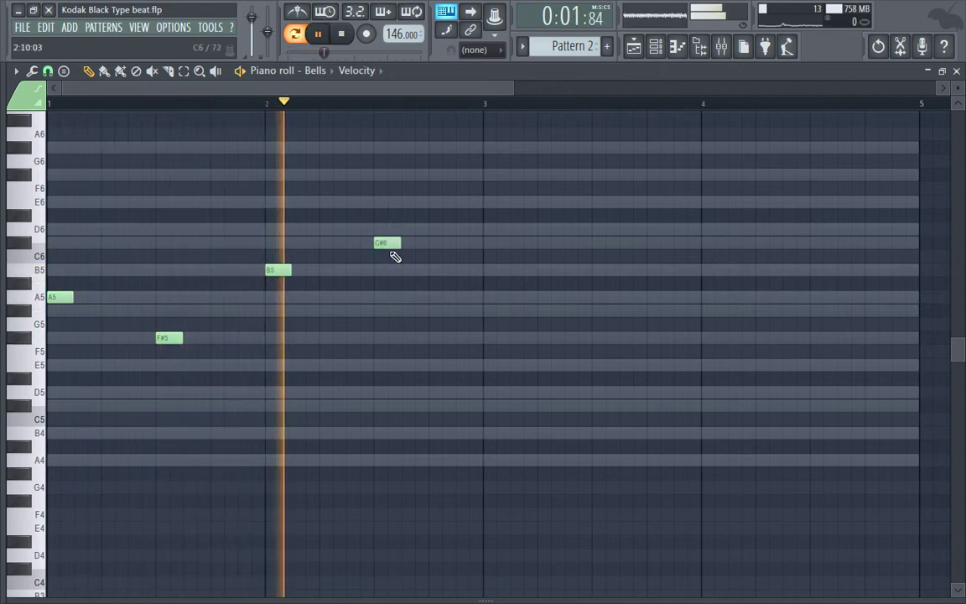
right_click(384, 243)
Add a G#5 note halfway through bar 2 and play the pattern
key("space")
left_click(377, 311)
key("space")
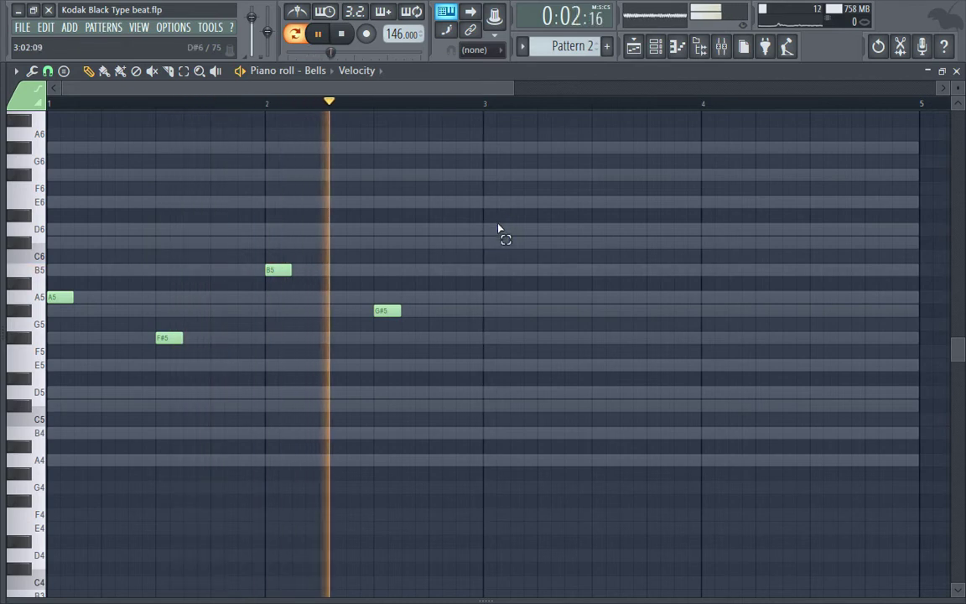
Duplicate all four Bells notes into bars 3 and 4
key("ctrl+a")
left_click_drag(65, 298, 491, 306)
key("space")
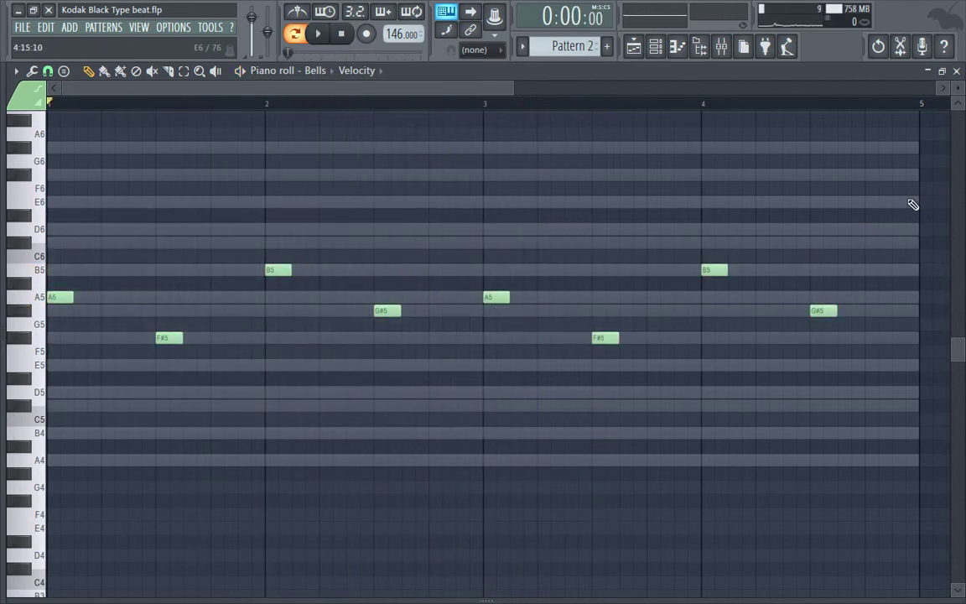
Duplicate the complete four-bar Bells melody into bars 5 to 8, play it and deselect the notes
left_click_drag(912, 200, 42, 459, "ctrl")
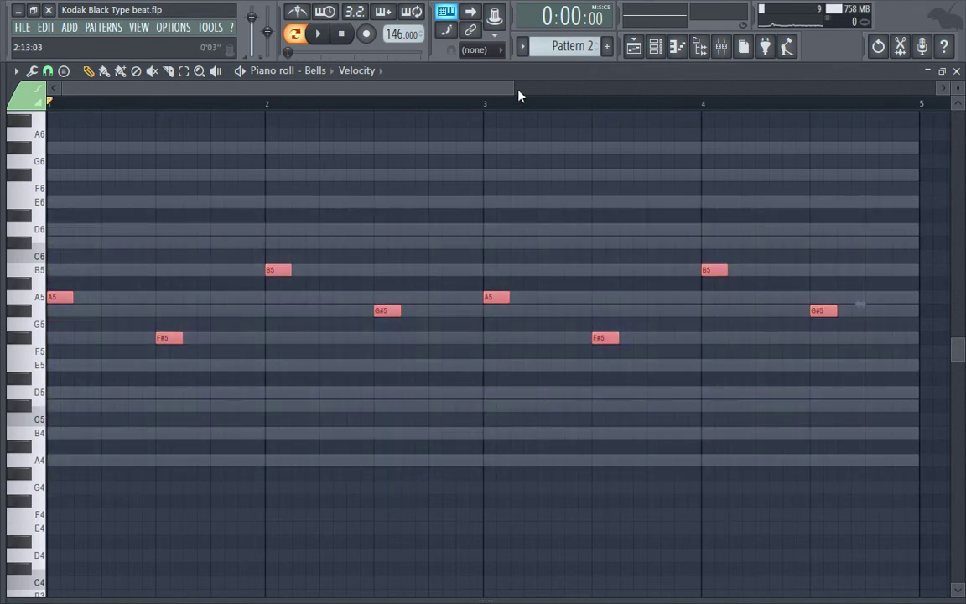
left_click_drag(510, 82, 488, 295)
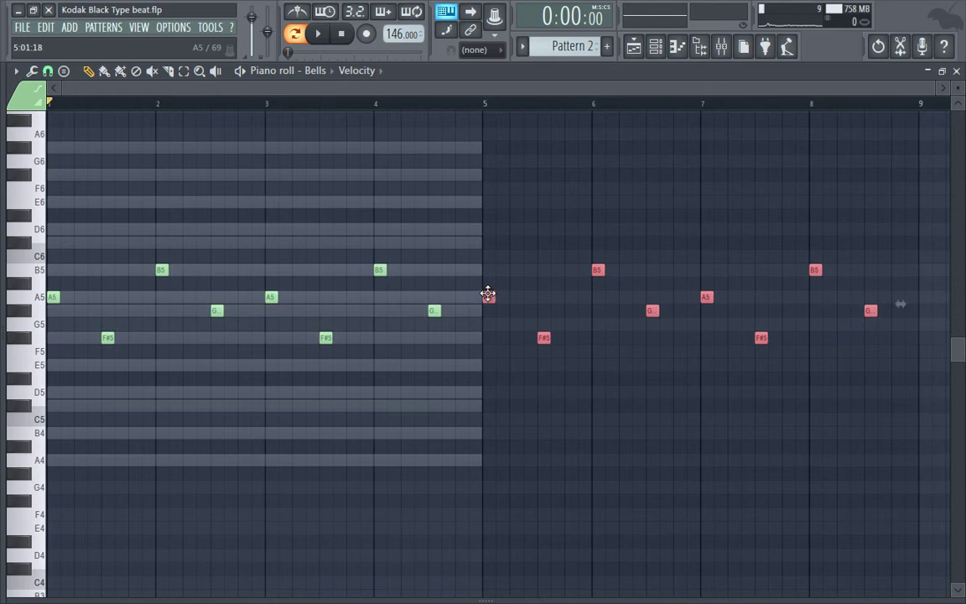
key("space")
left_click(928, 227)
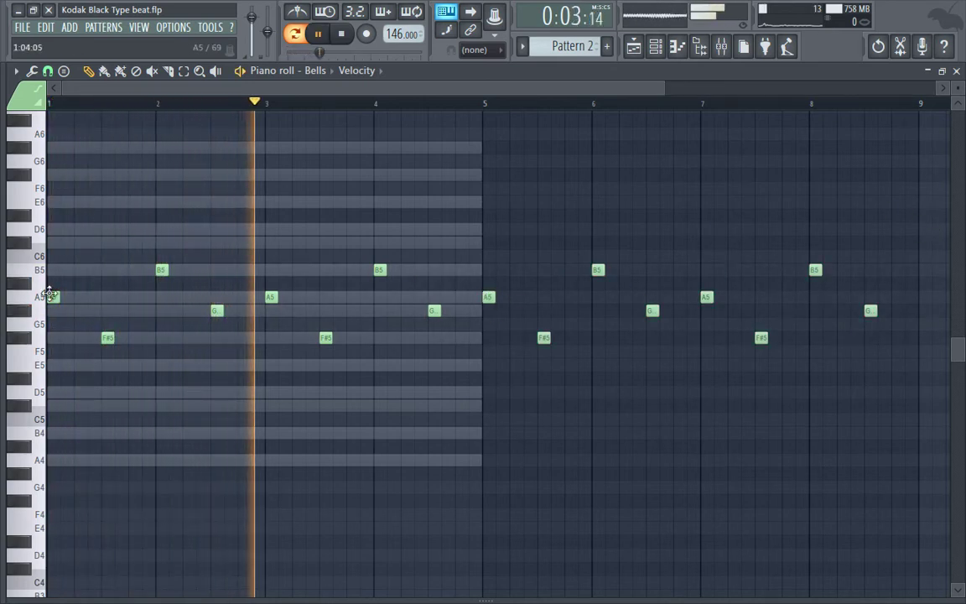
Return to the channel rack and copy the Bells notes to the Lead channel
left_click(956, 70)
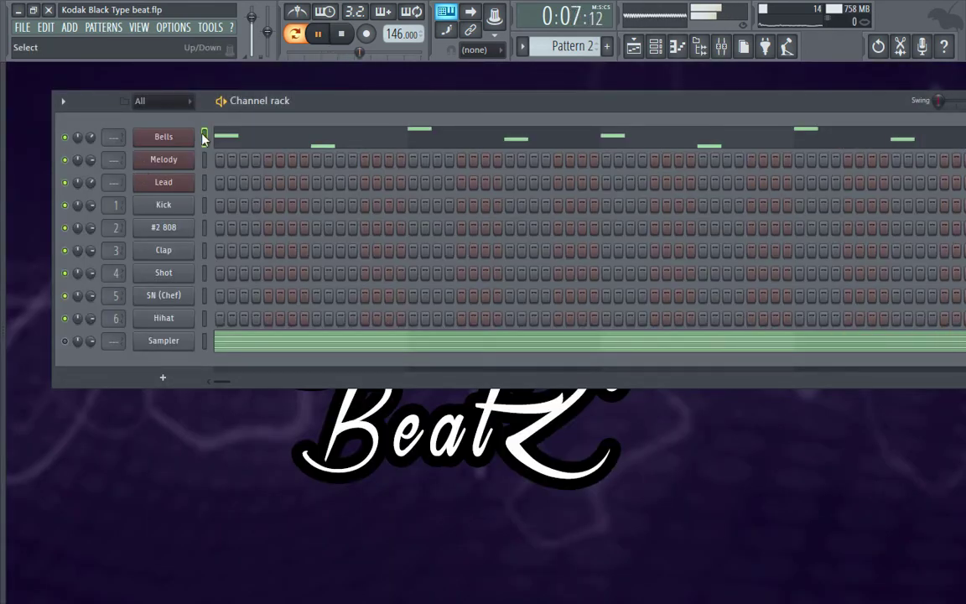
left_click(204, 182)
key("ctrl+v")
key("space")
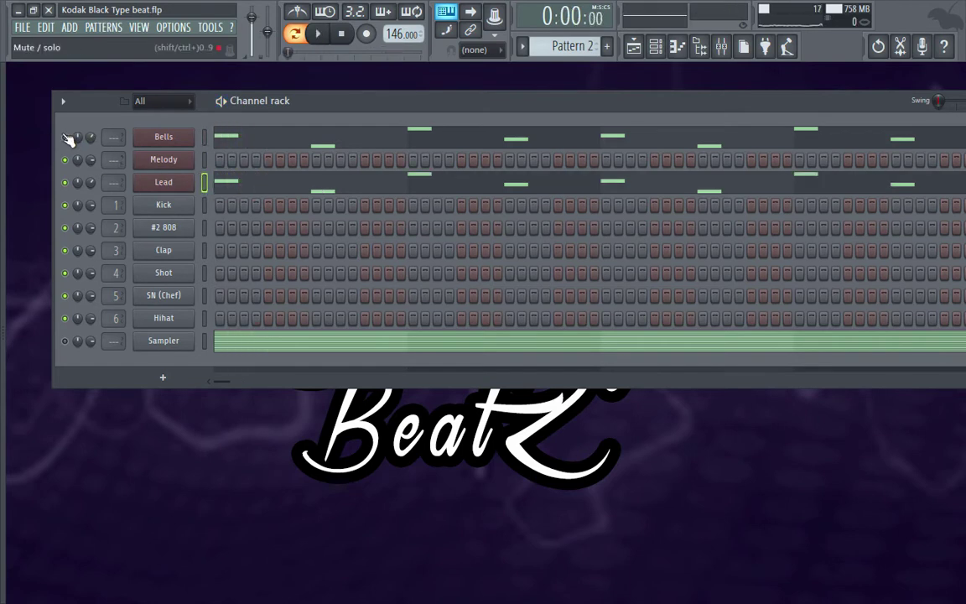
Shift all Lead notes one beat later than the Bells notes, play the result and return to the channel rack
left_click(238, 182)
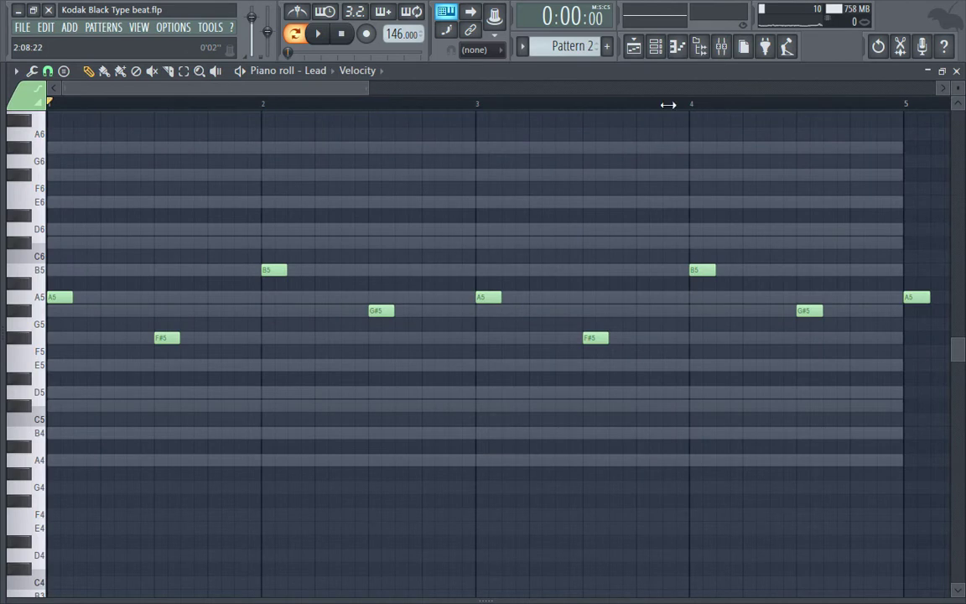
scroll(668, 104, "down", 3)
left_click_drag(812, 198, 49, 435)
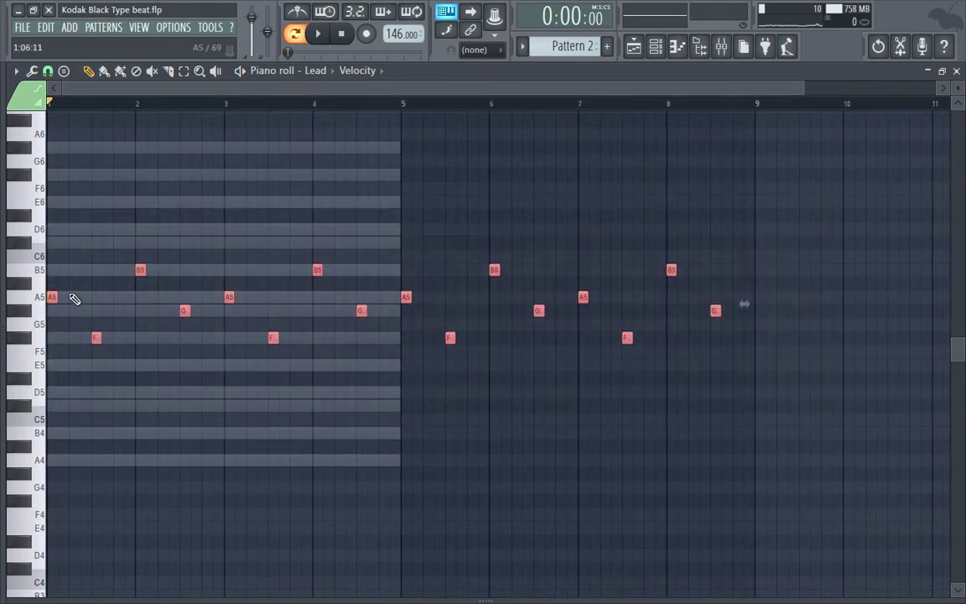
left_click_drag(53, 298, 76, 297)
key("space")
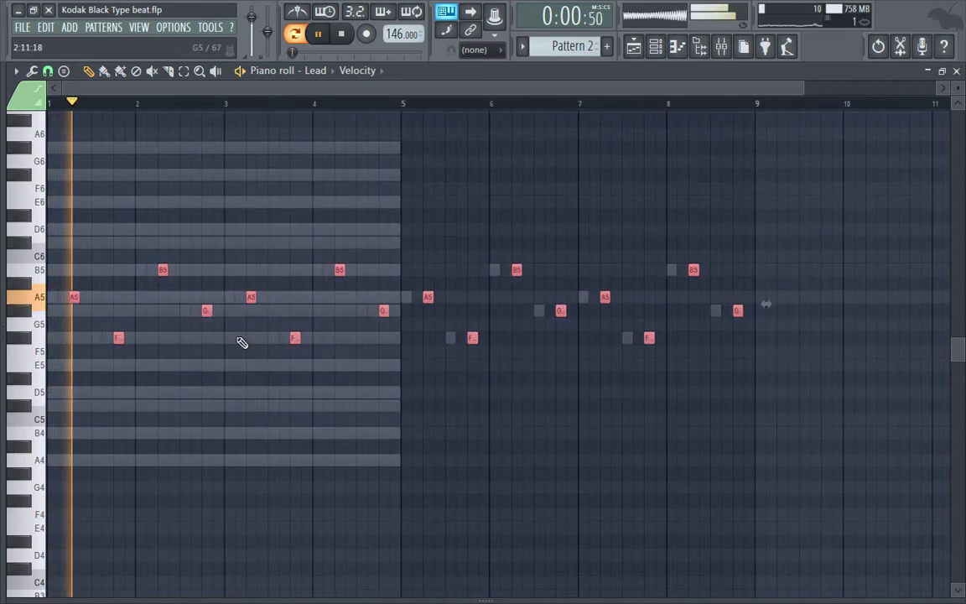
left_click(839, 222)
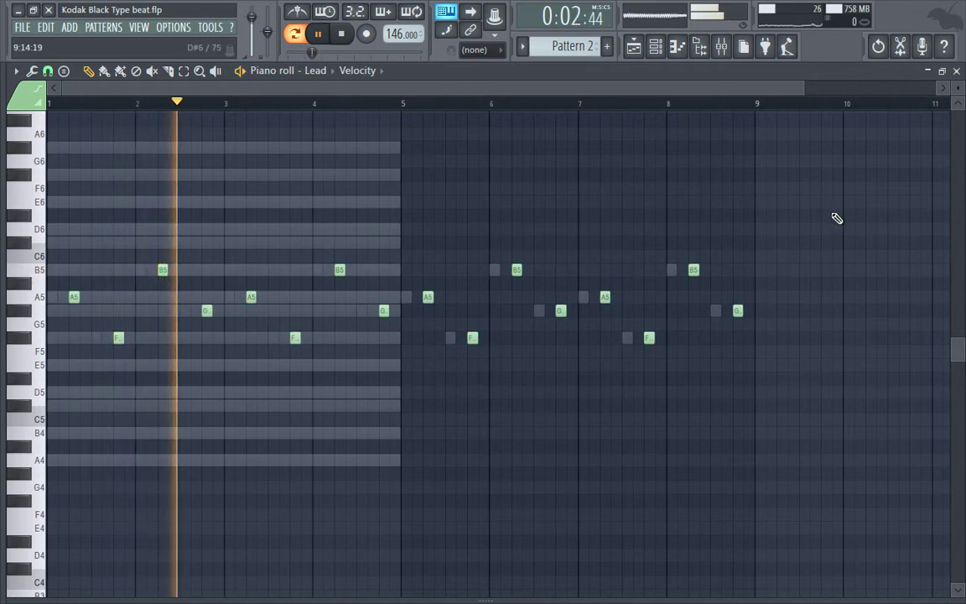
key("F6")
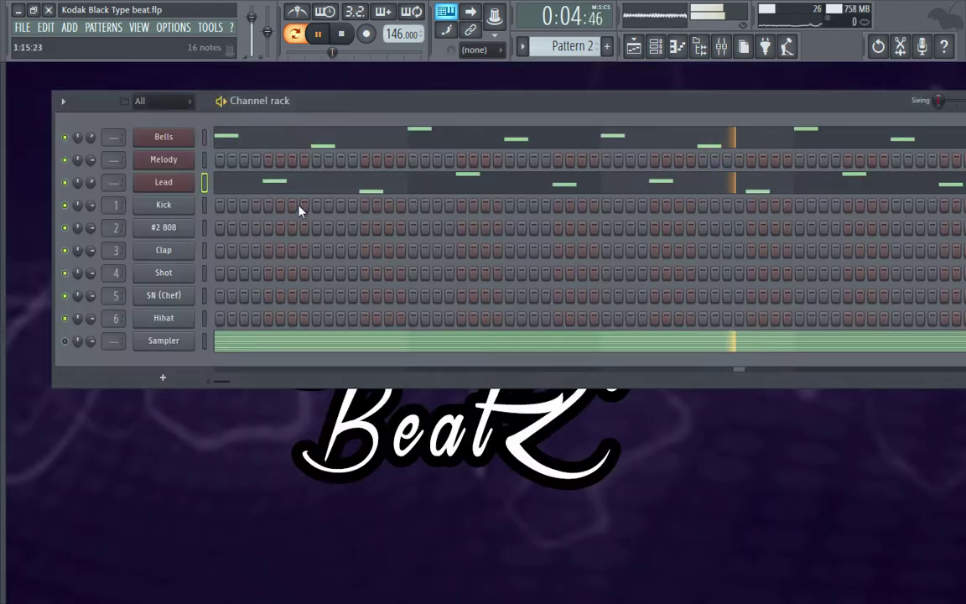
Solo the Bells channel and play it briefly
left_click(204, 137)
key("space")
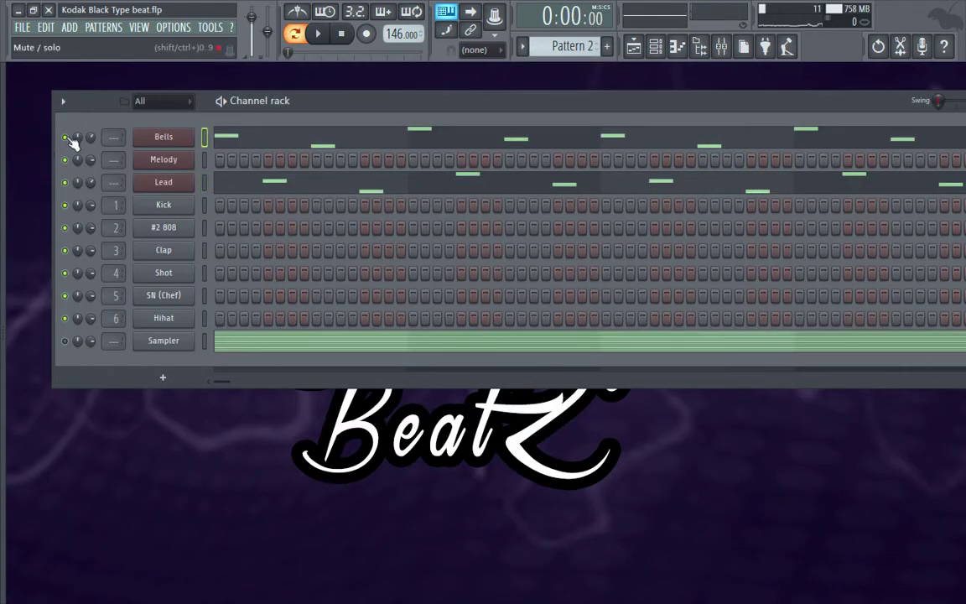
right_click(69, 139)
left_click(72, 142)
key("space")
key("space")
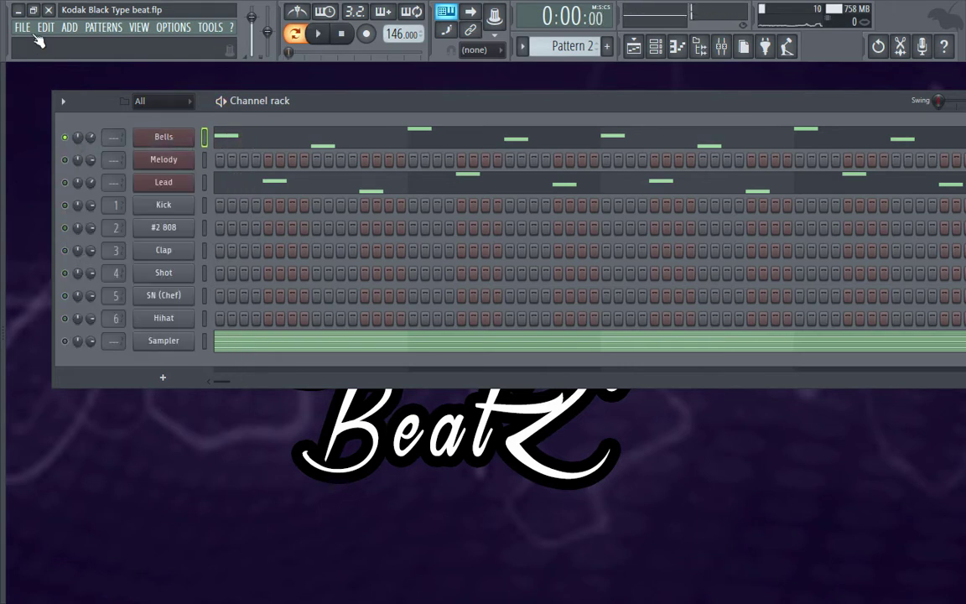
Export the soloed Bells as a wave file named Kodak Black Bell.wav in the Kodak Black folder and start rendering
left_click(23, 27)
mouse_move(60, 154)
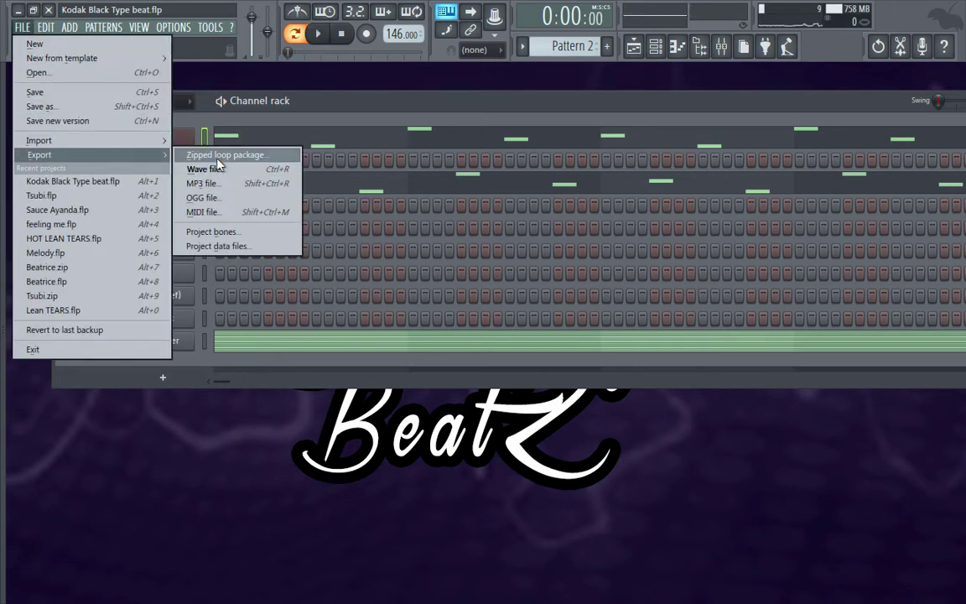
left_click(217, 168)
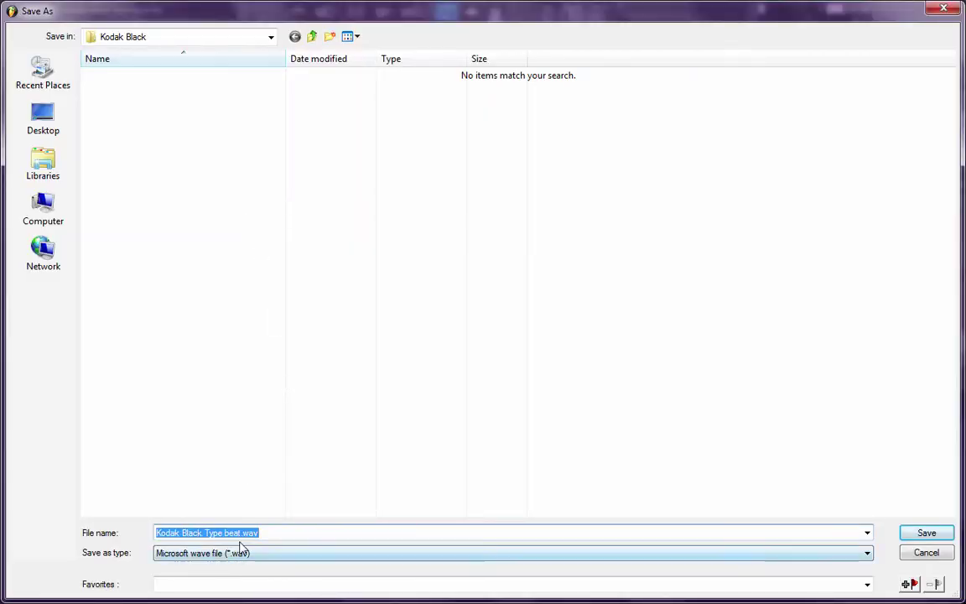
left_click(242, 533)
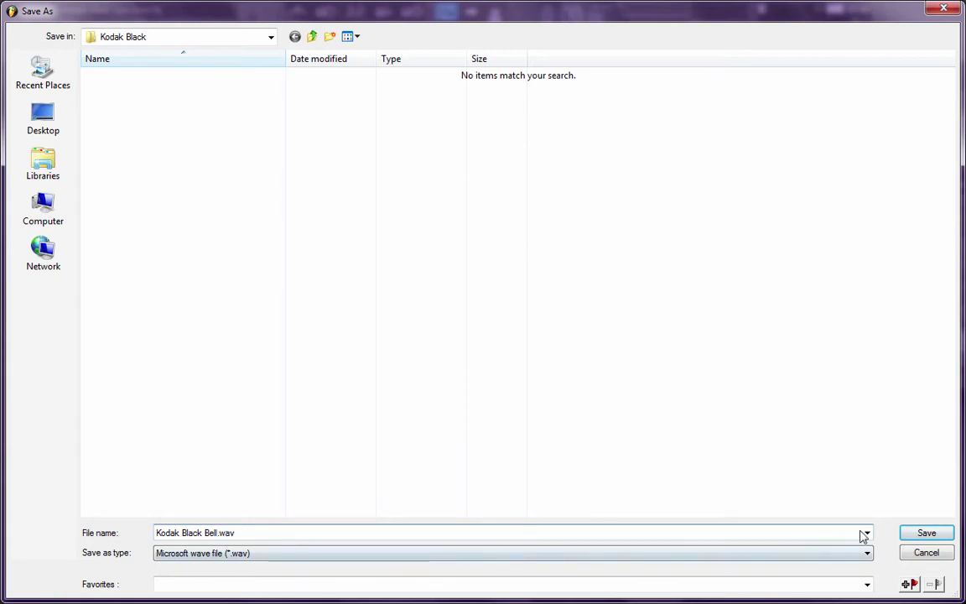
left_click(946, 538)
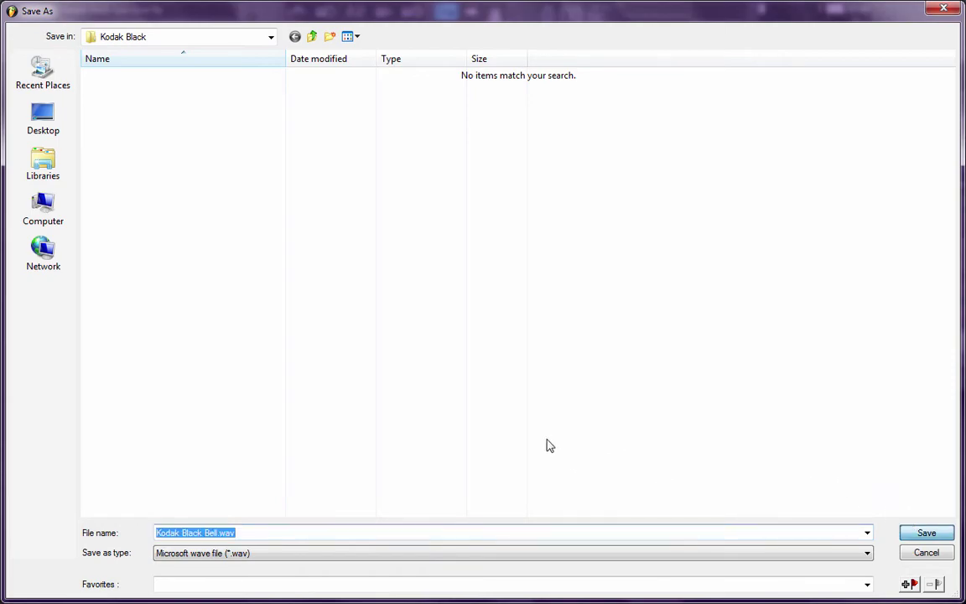
left_click(594, 419)
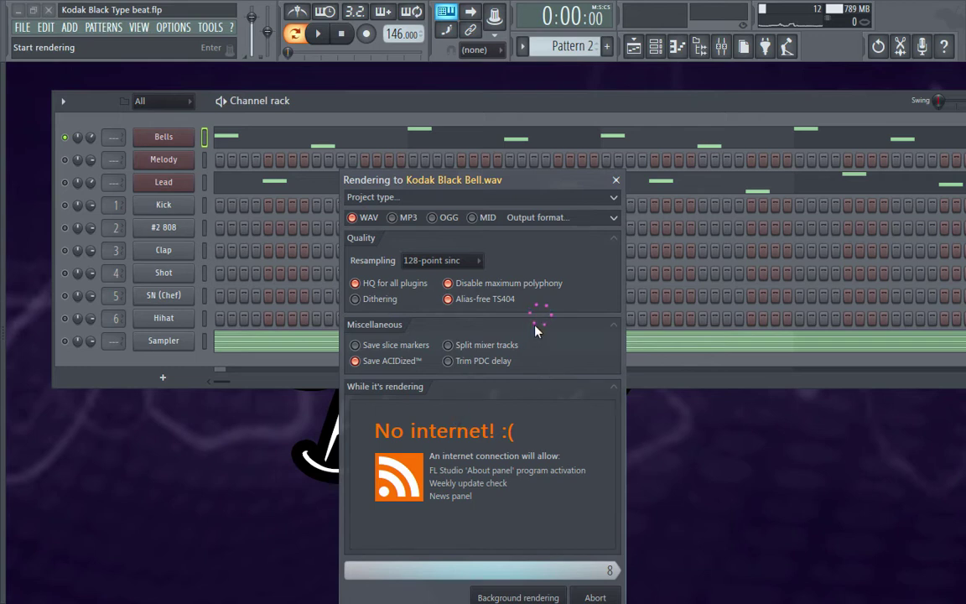
Play the soloed Lead channel and export it as a wave file named Leadt.wav in the Kodak Black folder
key("space")
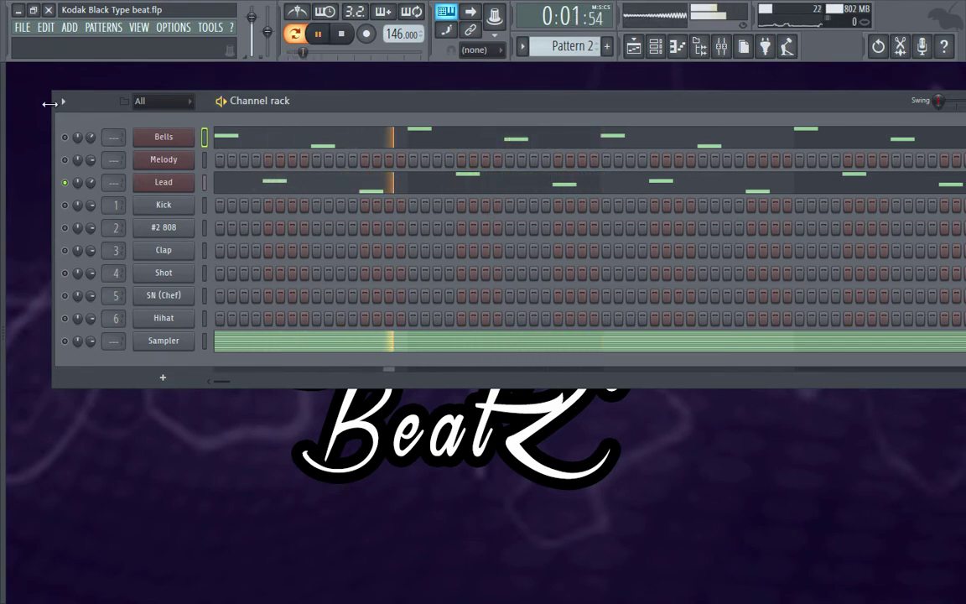
key("space")
left_click(21, 27)
mouse_move(47, 156)
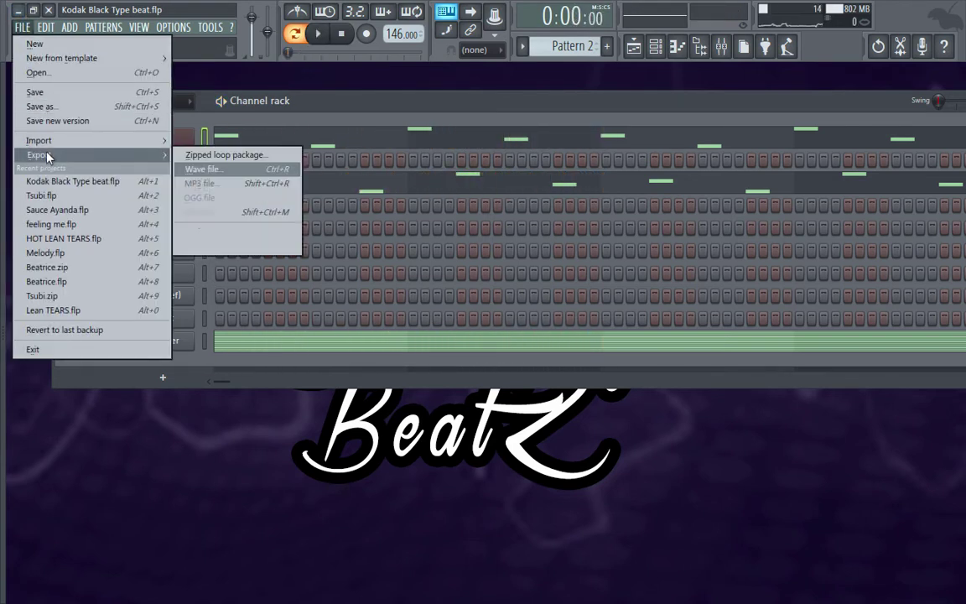
left_click(224, 168)
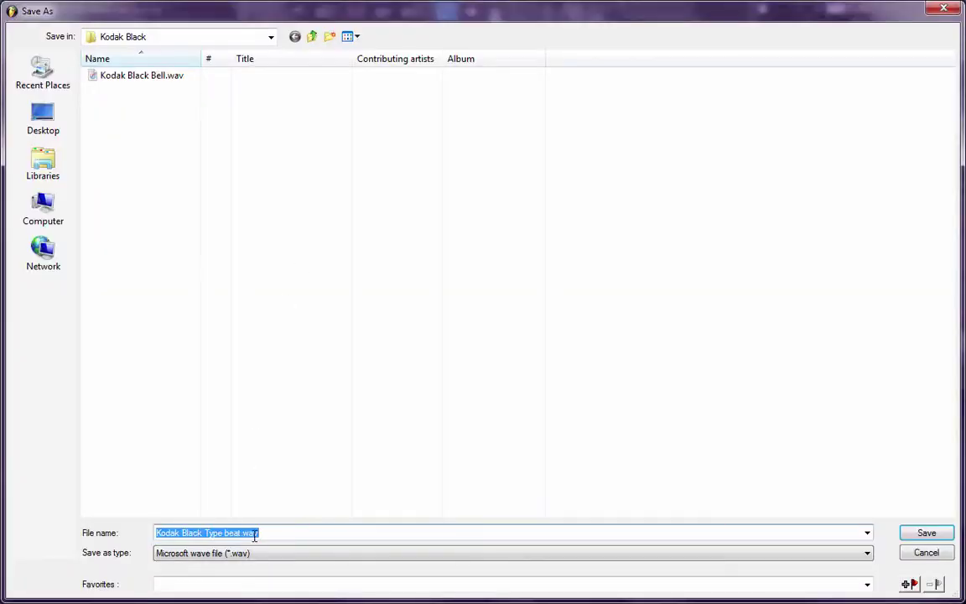
left_click_drag(241, 533, 123, 533)
type("Leadt")
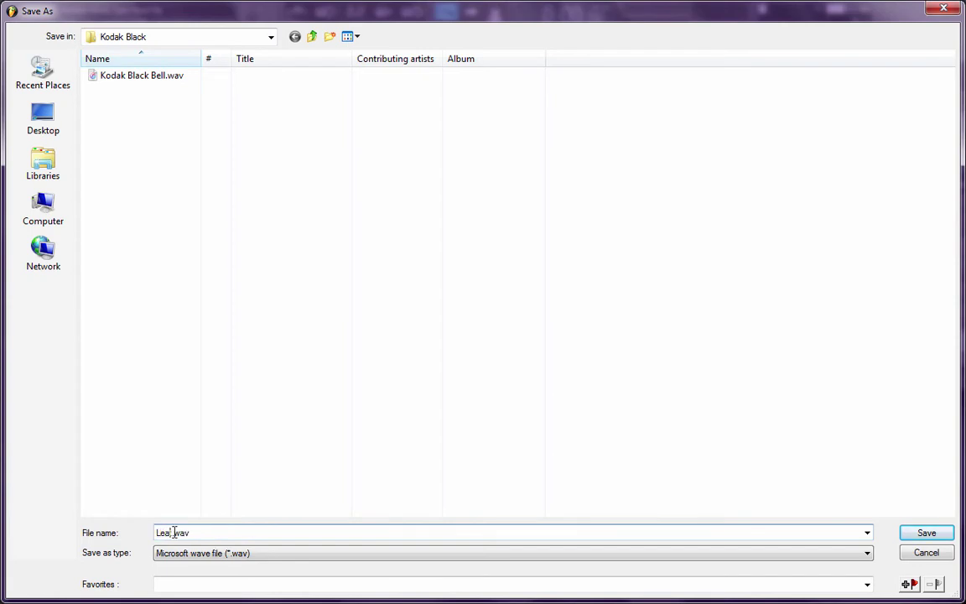
left_click(927, 533)
left_click(595, 416)
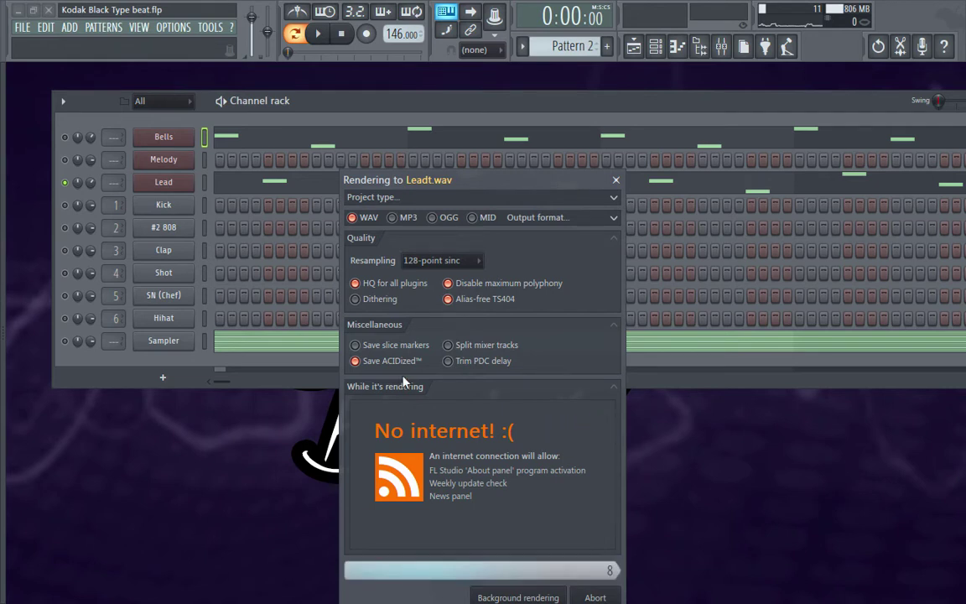
Turn off the Lead solo so that all channels in the rack are active
left_click(205, 159)
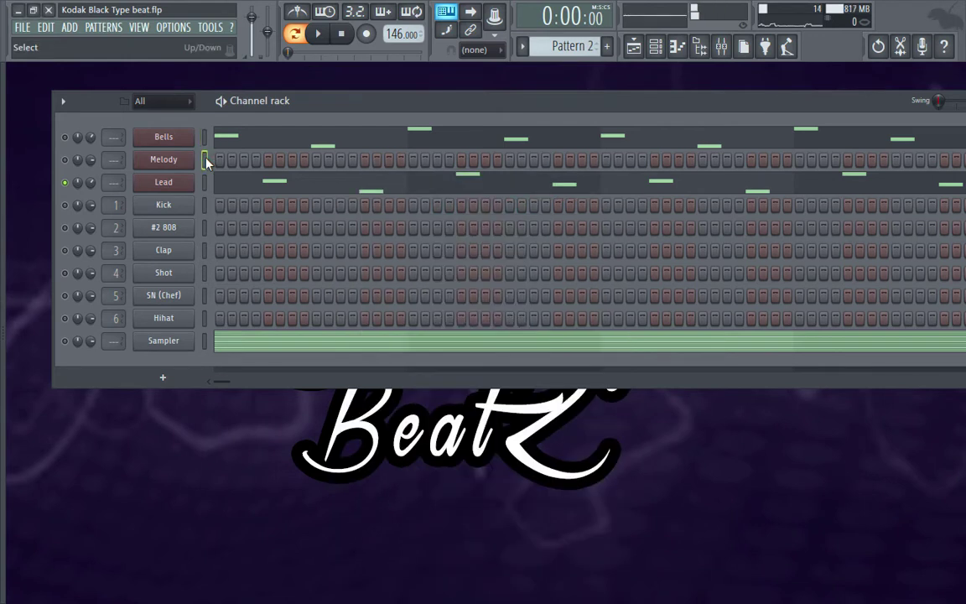
right_click(67, 162)
key("Escape")
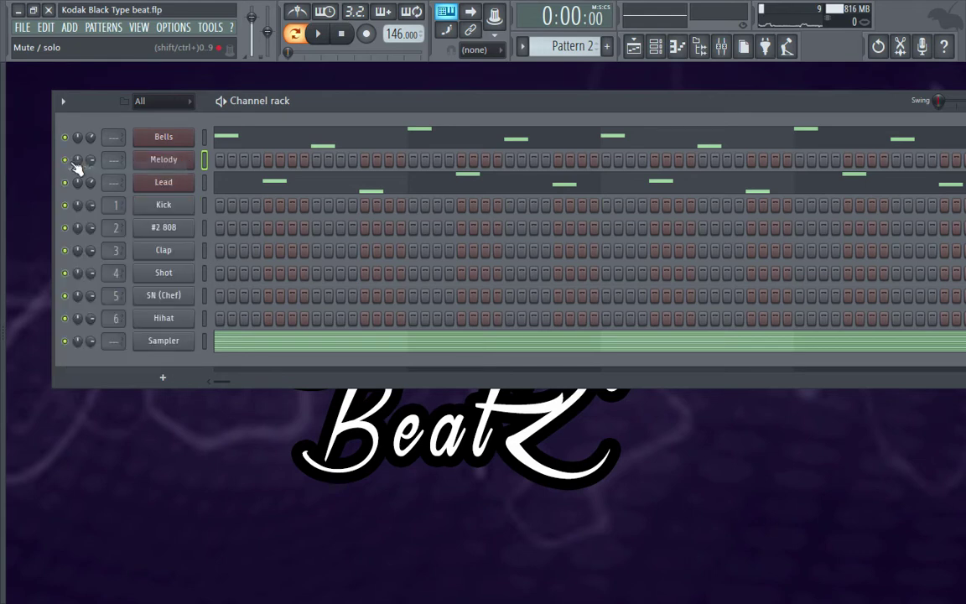
left_click(65, 160, "ctrl")
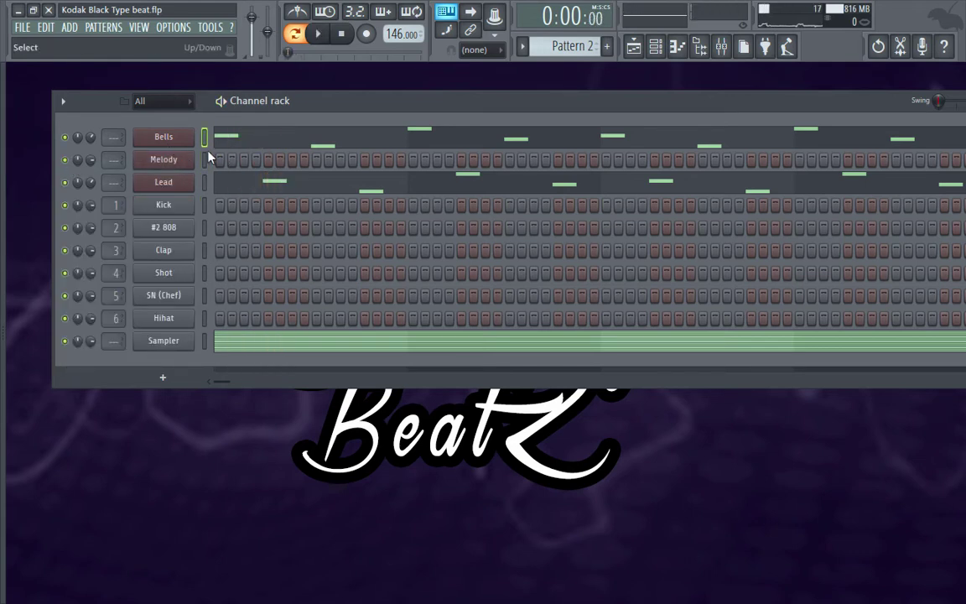
Open the Melody channel's piano roll and place an A5 note at the start of bar 1
right_click(188, 160)
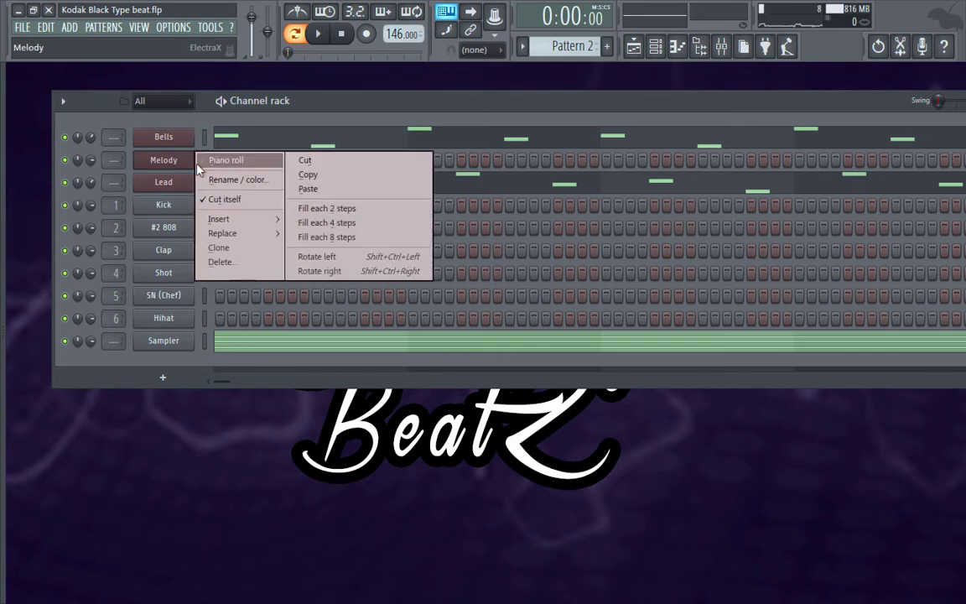
left_click(200, 163)
scroll(108, 274, "down", 3)
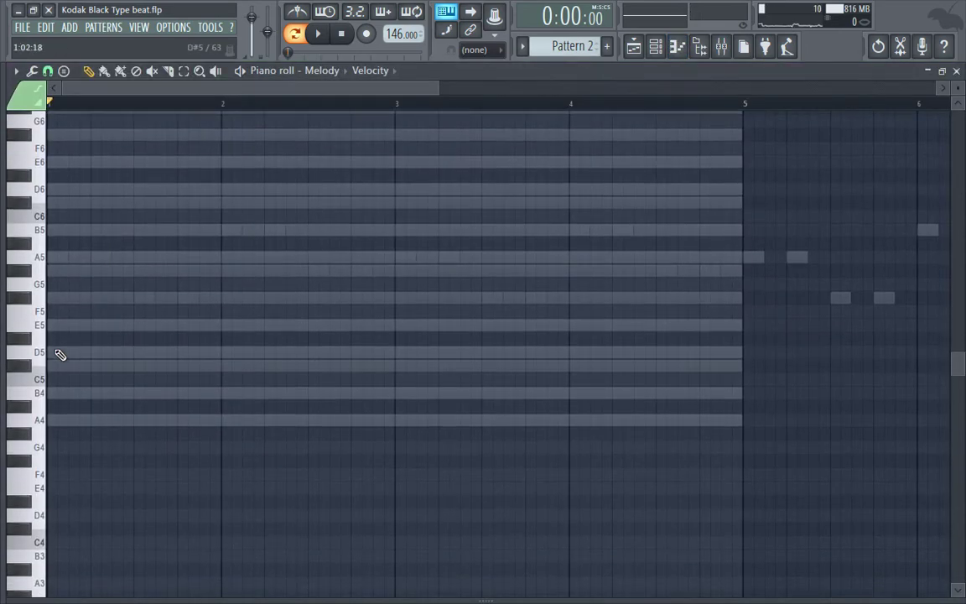
scroll(45, 293, "up", 3)
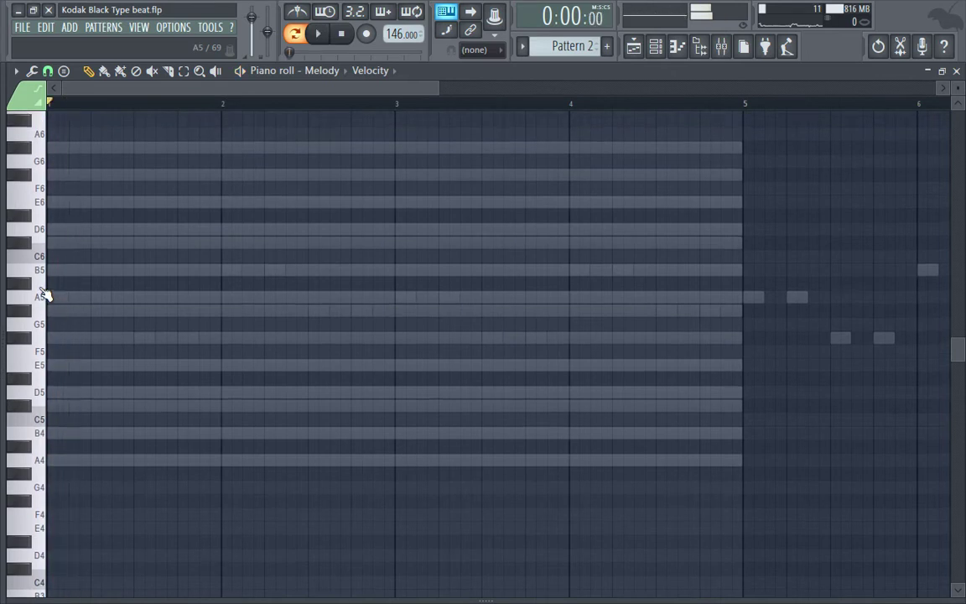
left_click(62, 297)
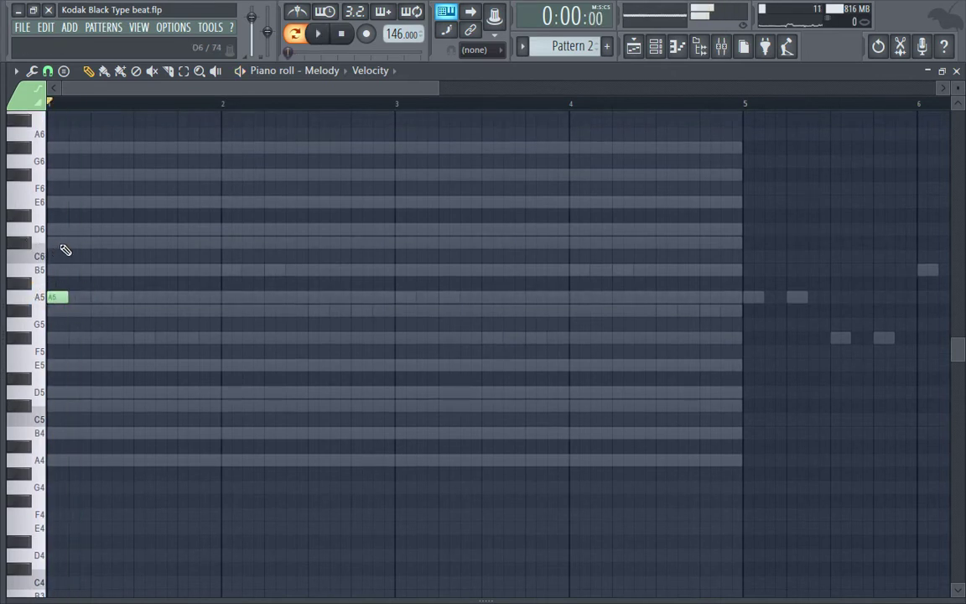
Play the pattern, return to the channel rack, and mute the Bells while keeping the Lead and Melody active
key("space")
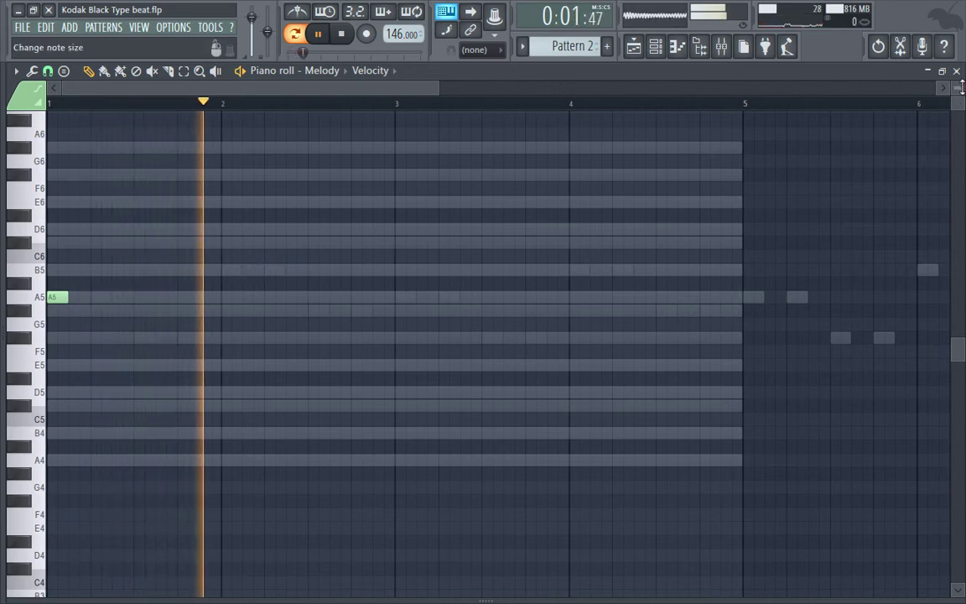
key("space")
key("F7")
key("space")
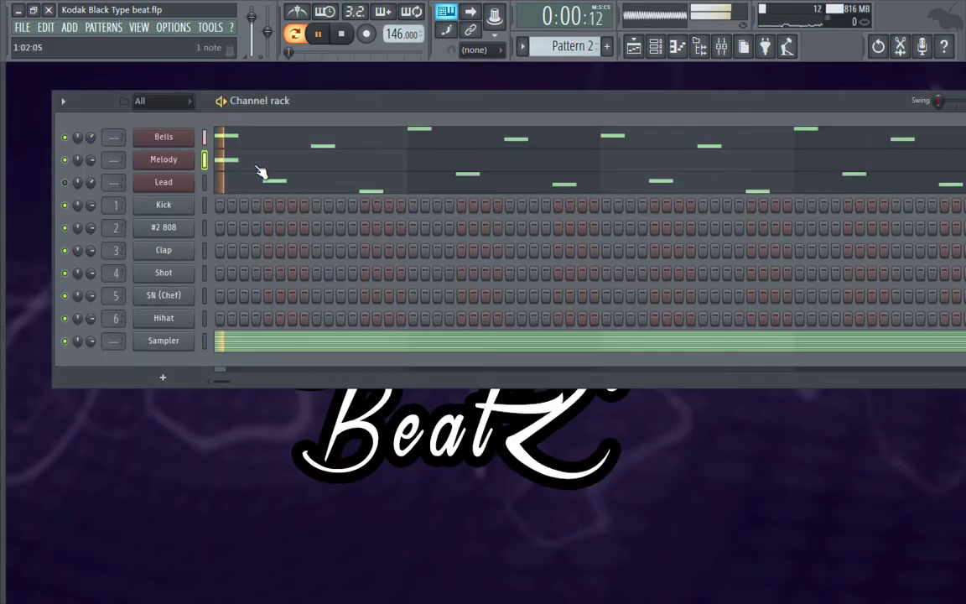
key("space")
left_click(64, 137)
key("space")
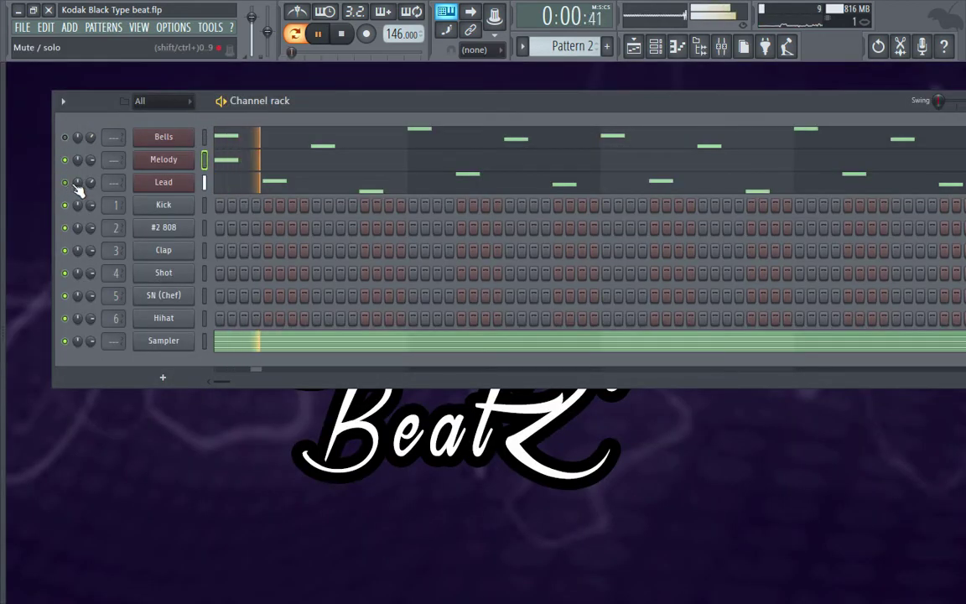
Reopen the Melody notes, add a C#6 note on beat 2 of bar 1, and play the result
left_click(295, 159)
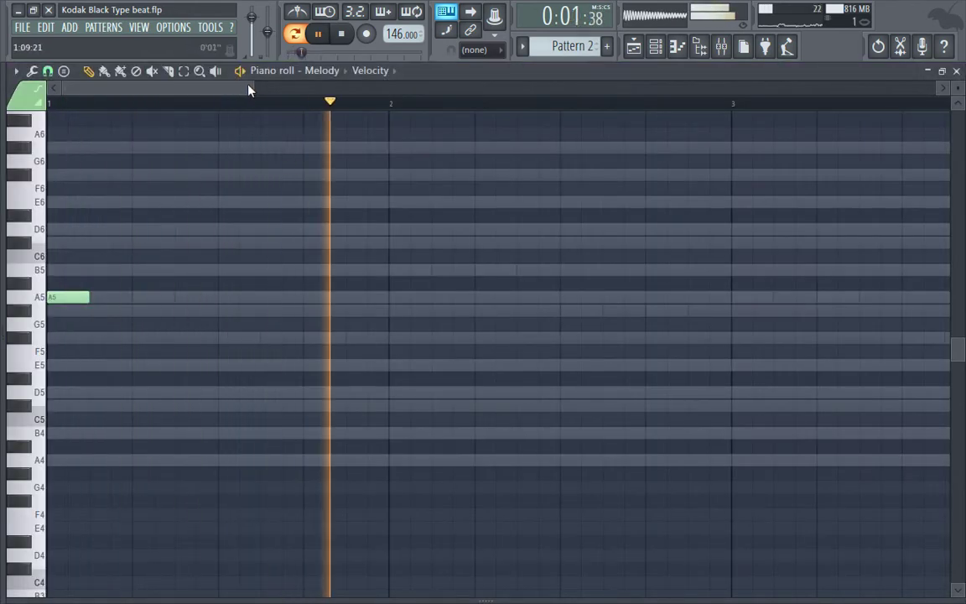
scroll(147, 281, "down", 2)
key("space")
scroll(86, 244, "down", 1)
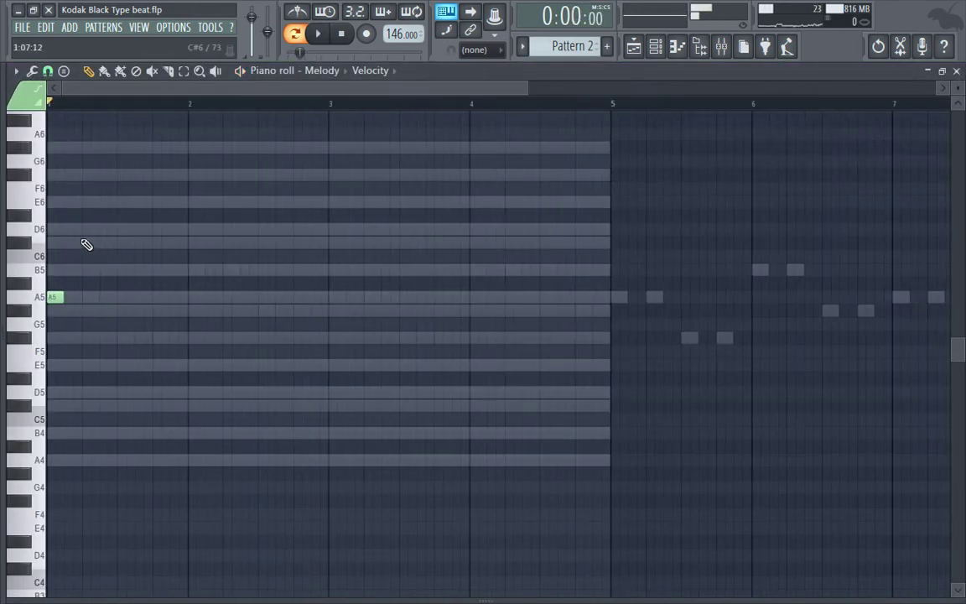
left_click(30, 244)
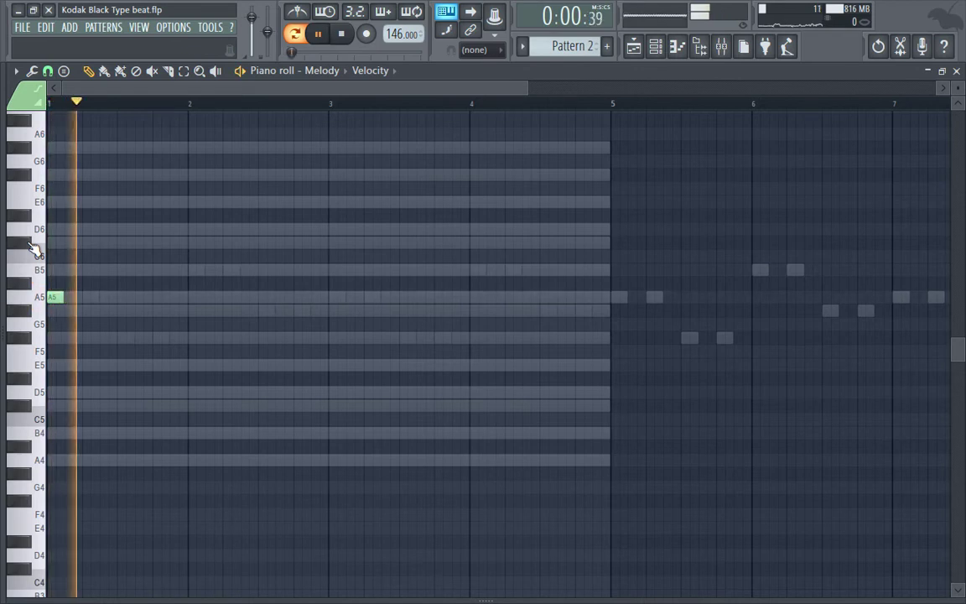
left_click(30, 244)
left_click(88, 248)
key("space")
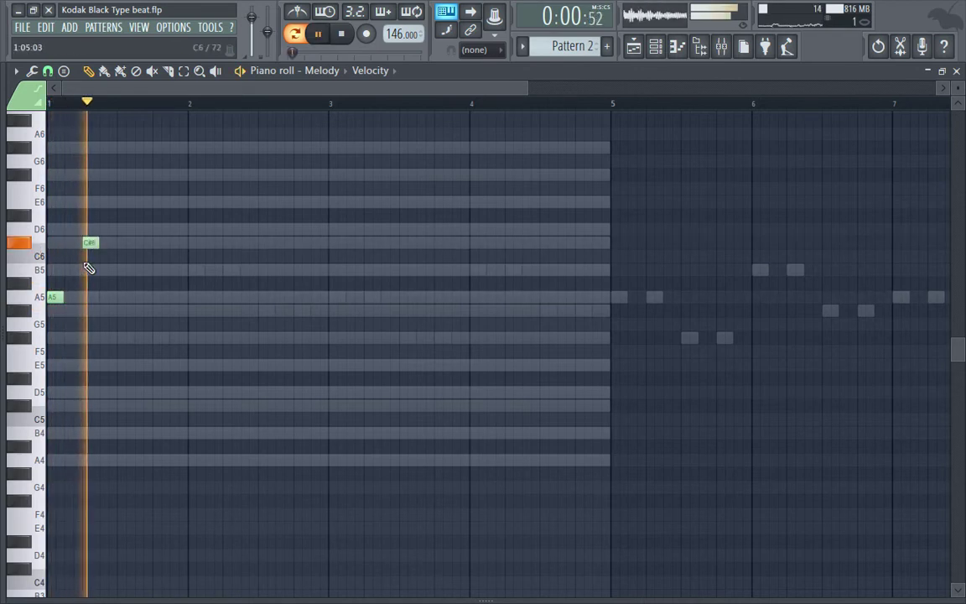
key("space")
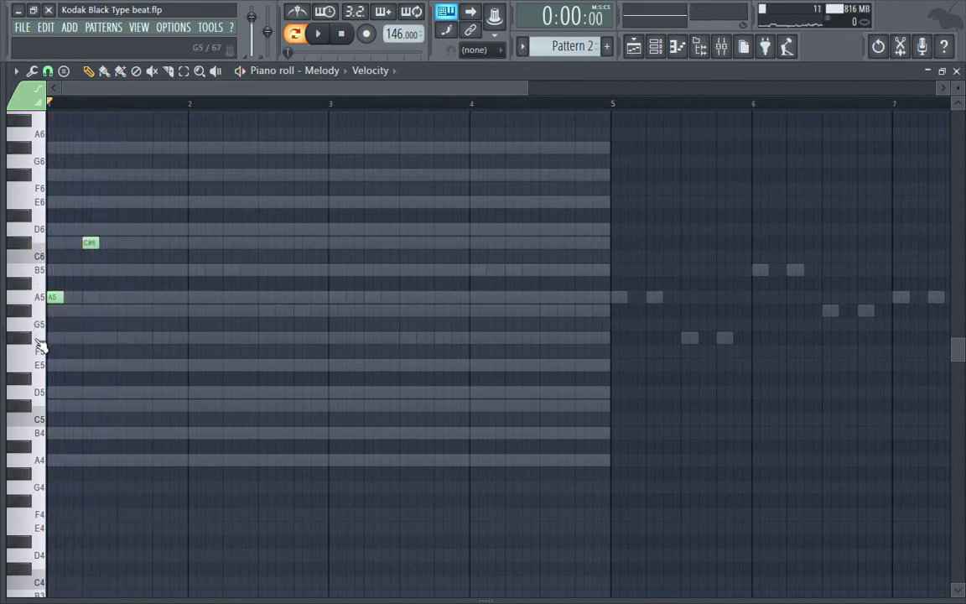
Add an F#5 note on beat 3 of bar 1 in the Melody and play it back
key("space")
key("space")
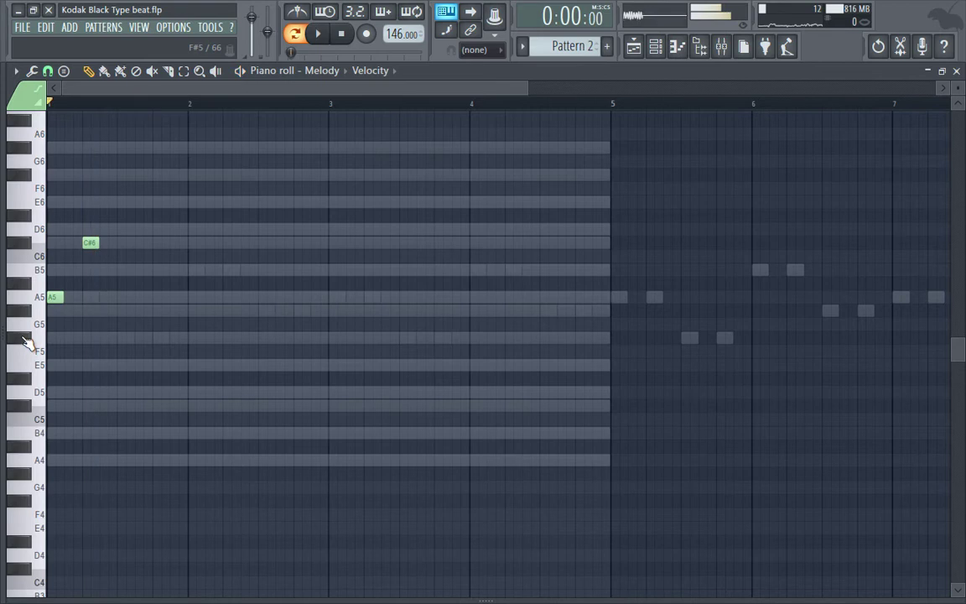
left_click(122, 338)
key("space")
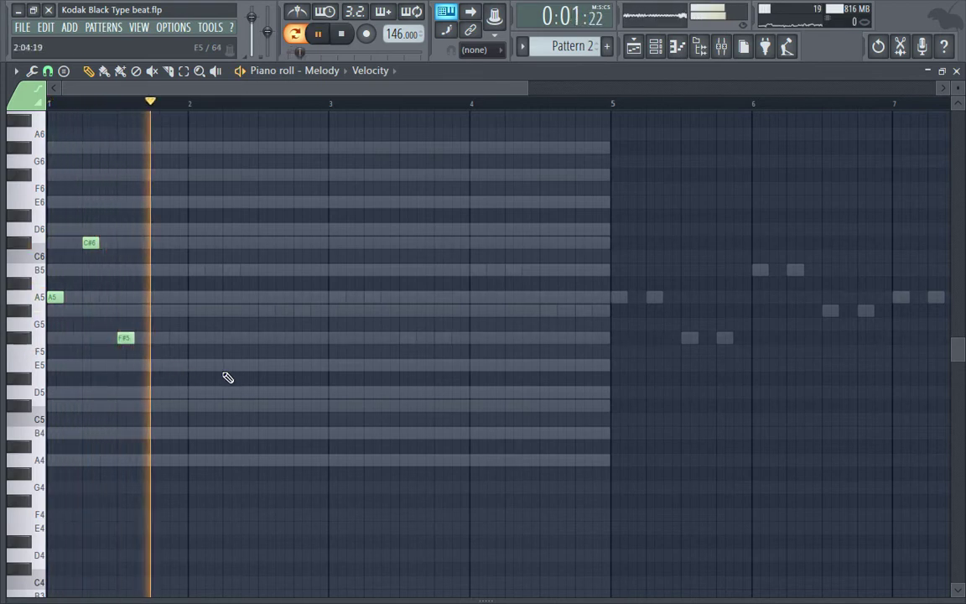
key("space")
Place a B5 note at the start of bar 2 instead of an A5 and play the Melody
left_click(191, 298)
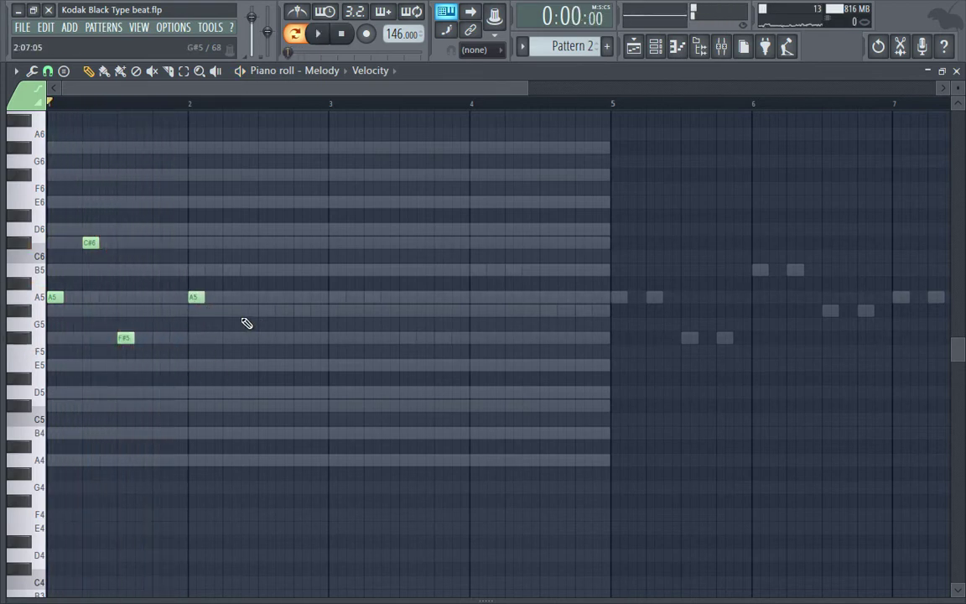
right_click(196, 297)
left_click(195, 270)
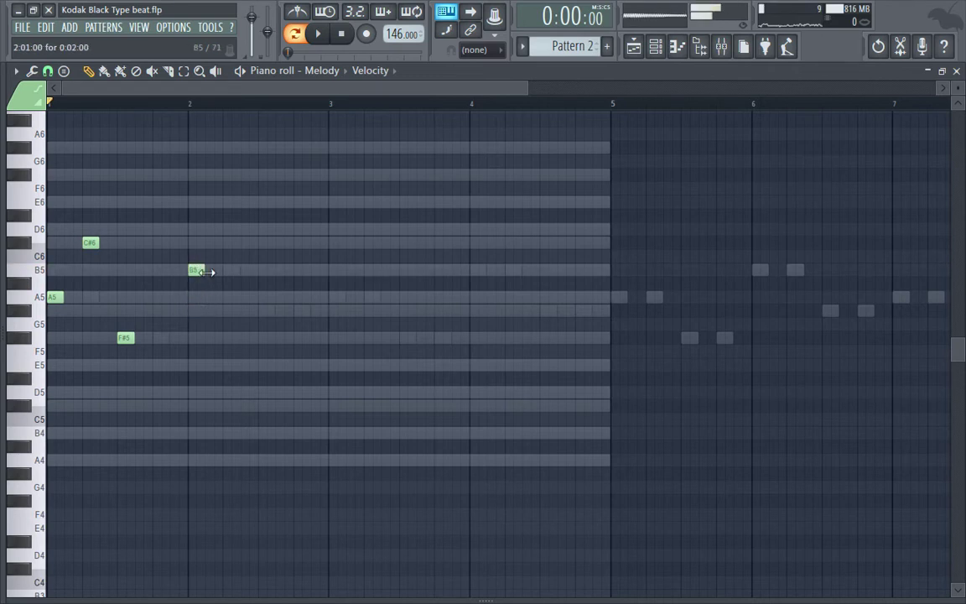
key("space")
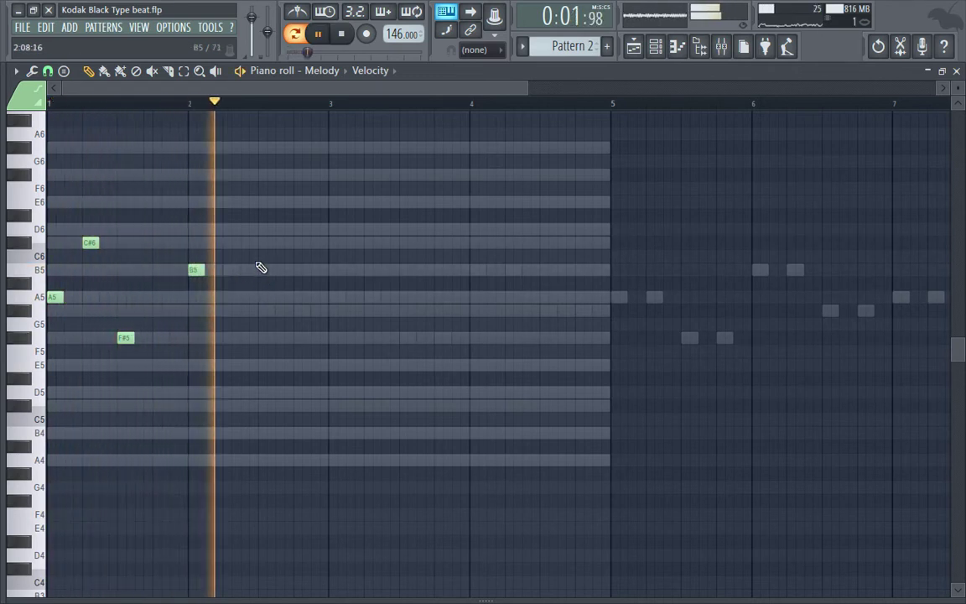
key("space")
Add a D6 note on beat 2 and a G#5 note on beat 3 of bar 2, and start playback
left_click(264, 229)
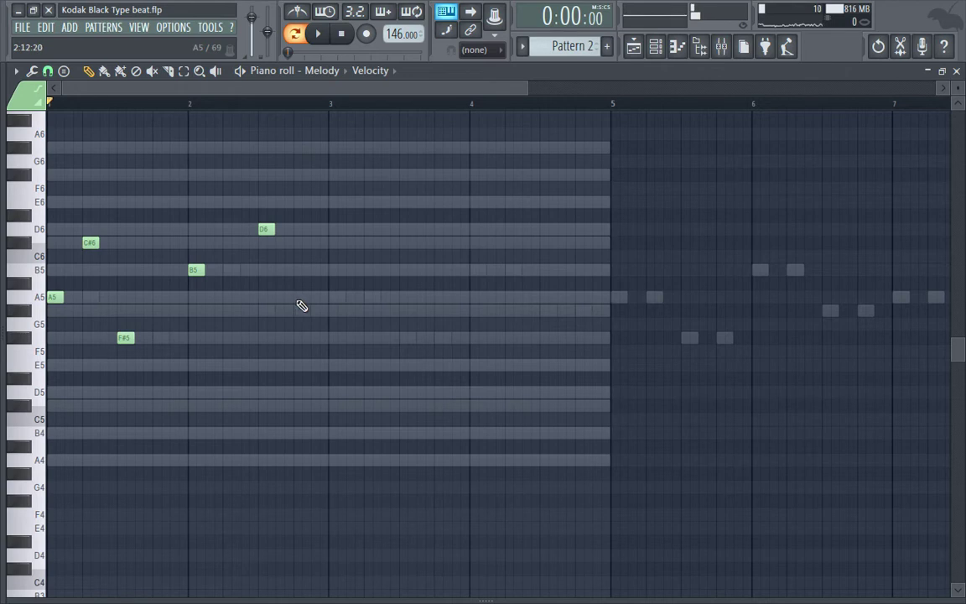
right_click(261, 230)
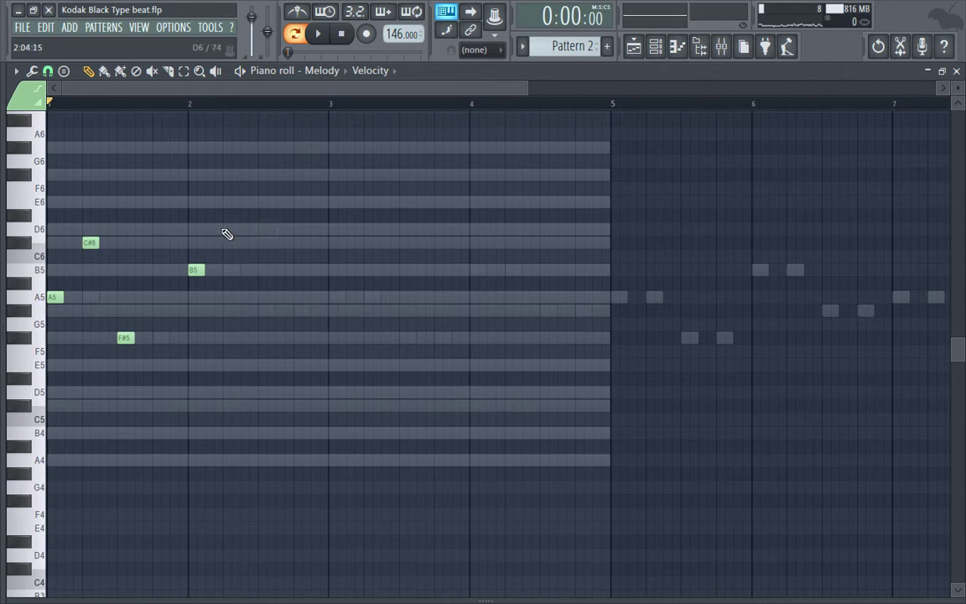
left_click(225, 229)
left_click(265, 311)
key("space")
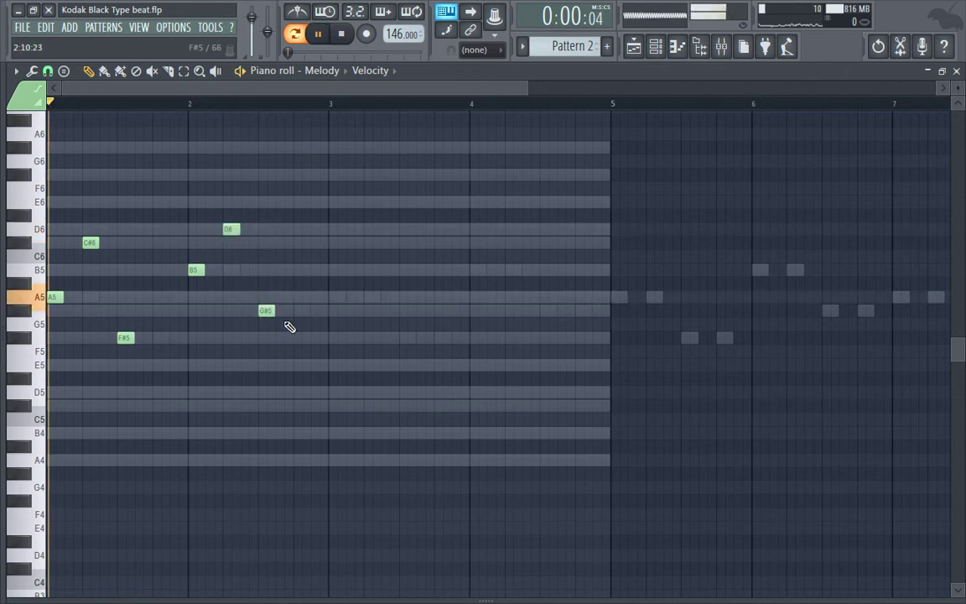
Duplicate the Melody notes of bars 1 and 2 into bars 3 and 4 and restart playback
left_click_drag(347, 209, 52, 396)
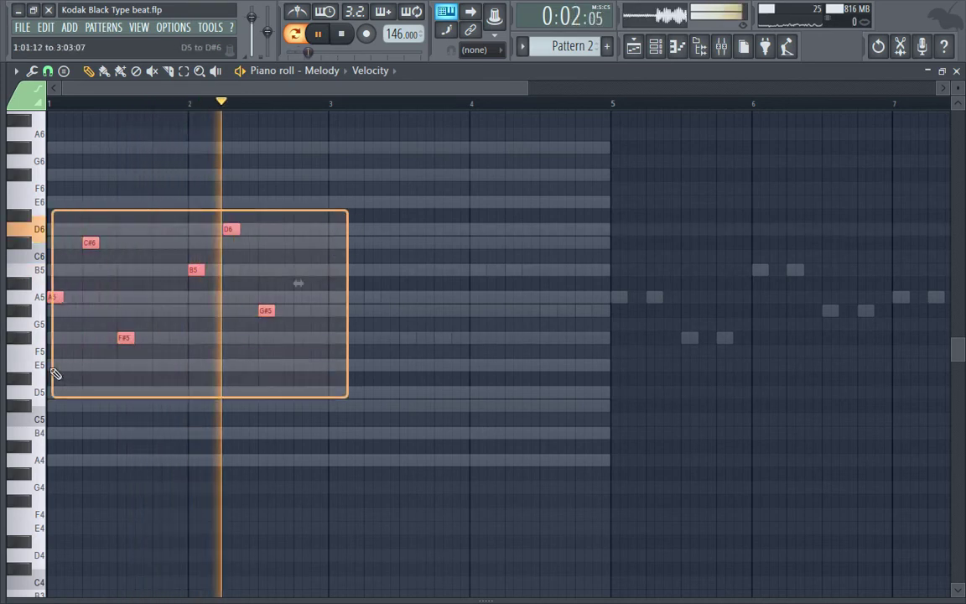
left_click_drag(351, 327, 332, 295)
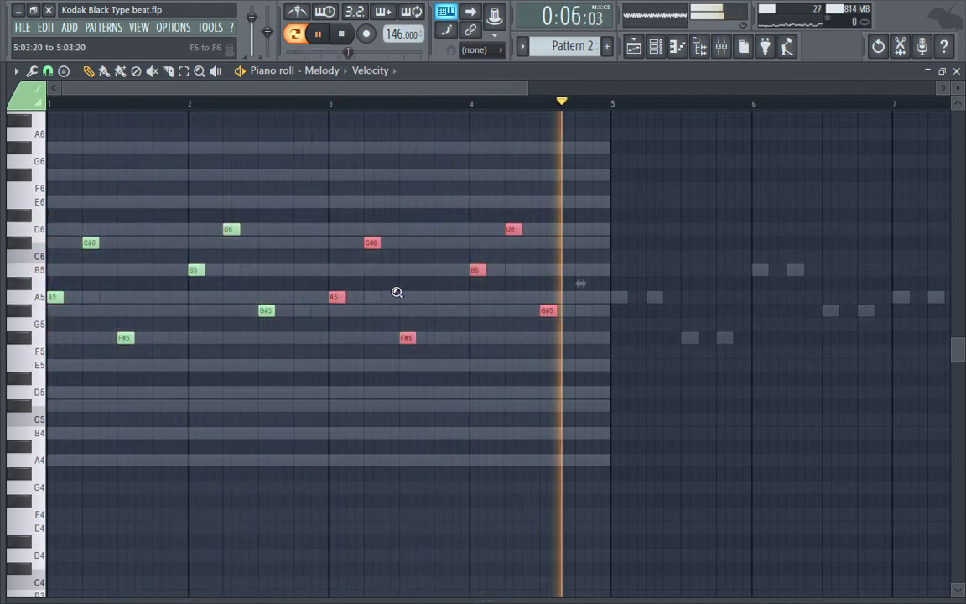
left_click_drag(635, 183, 147, 338)
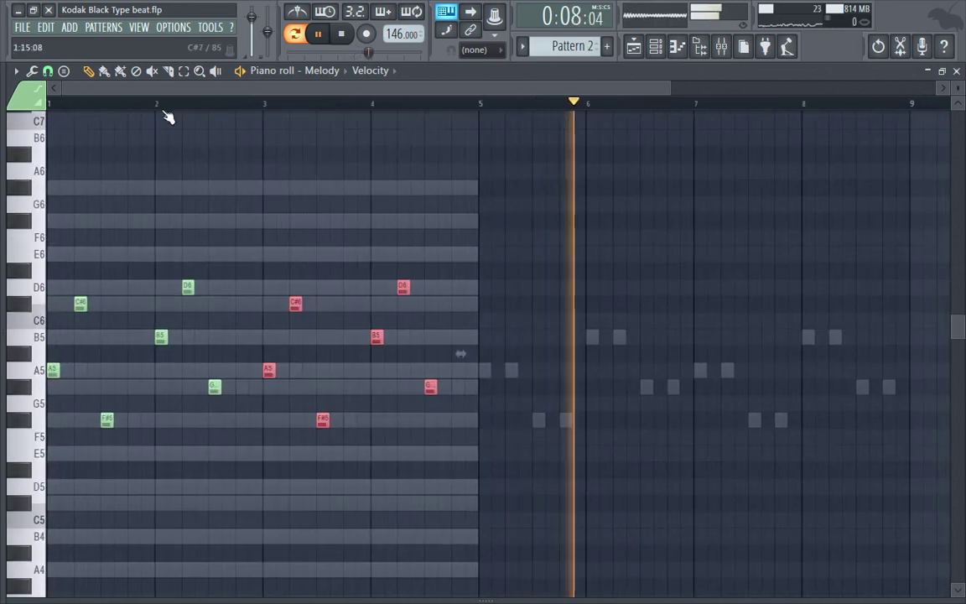
key("space")
key("space")
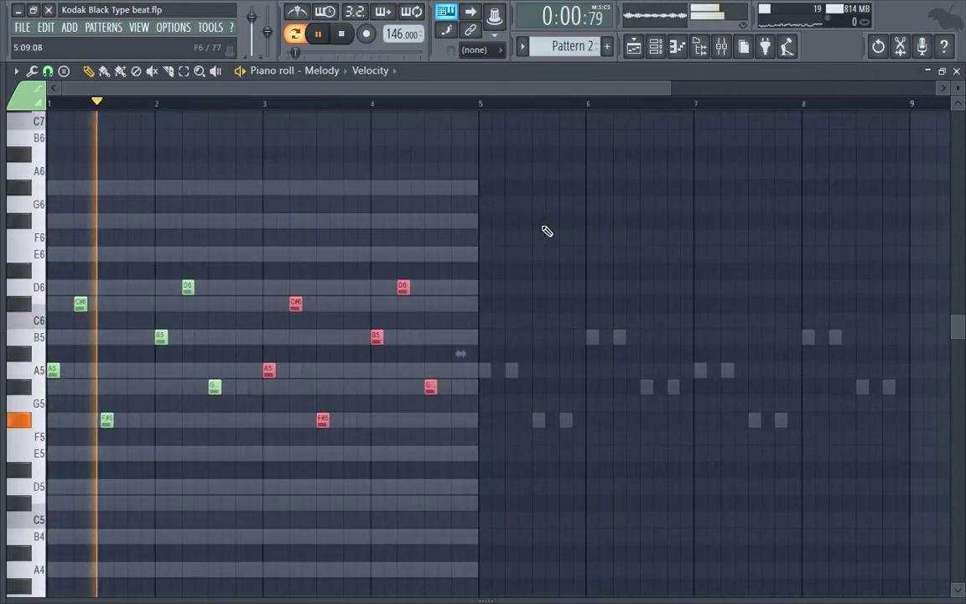
Select all Melody notes in bars 1 to 4, copy them to bars 5 to 8, and deselect them
left_click_drag(539, 212, 48, 511)
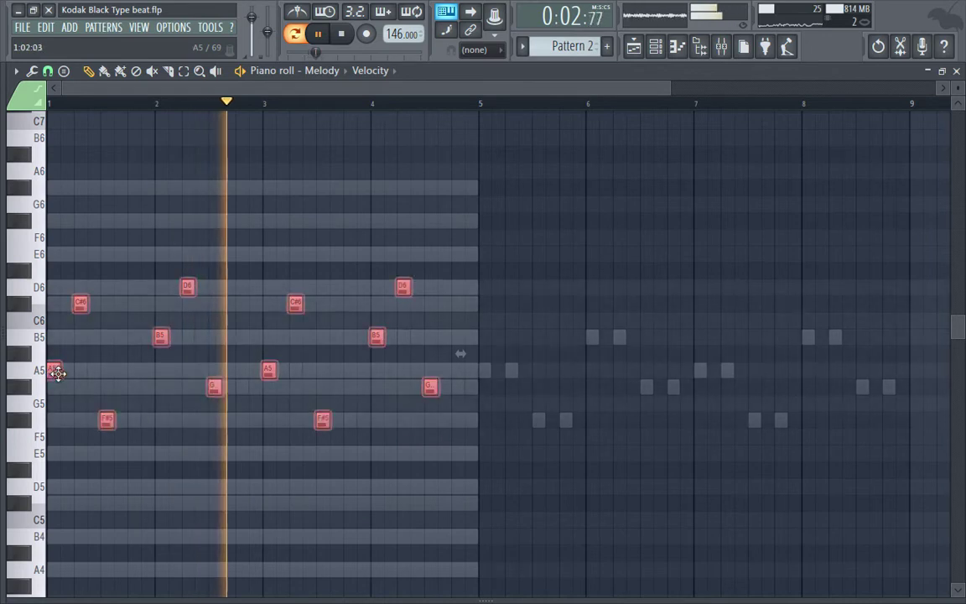
left_click_drag(54, 371, 479, 373)
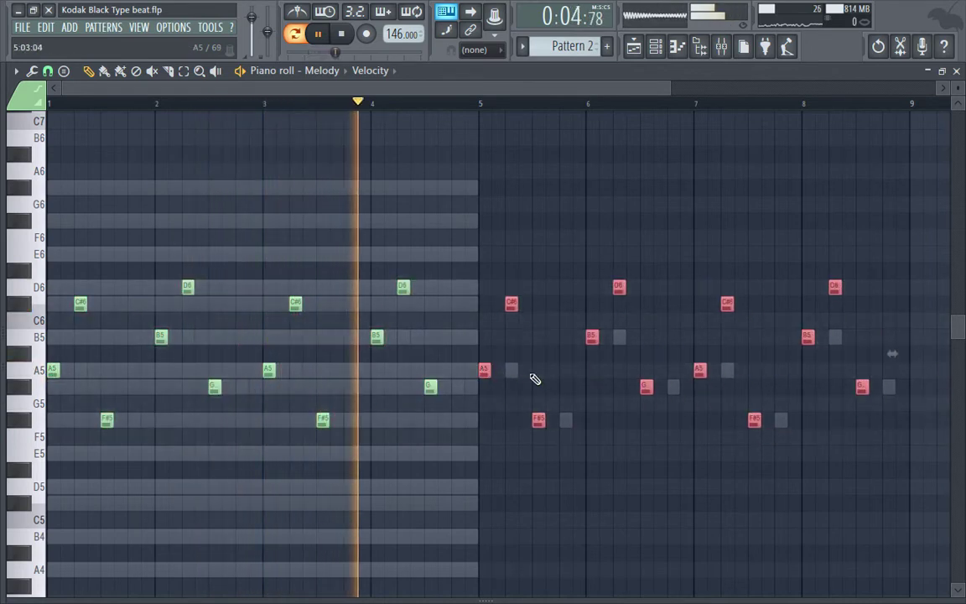
left_click(560, 301)
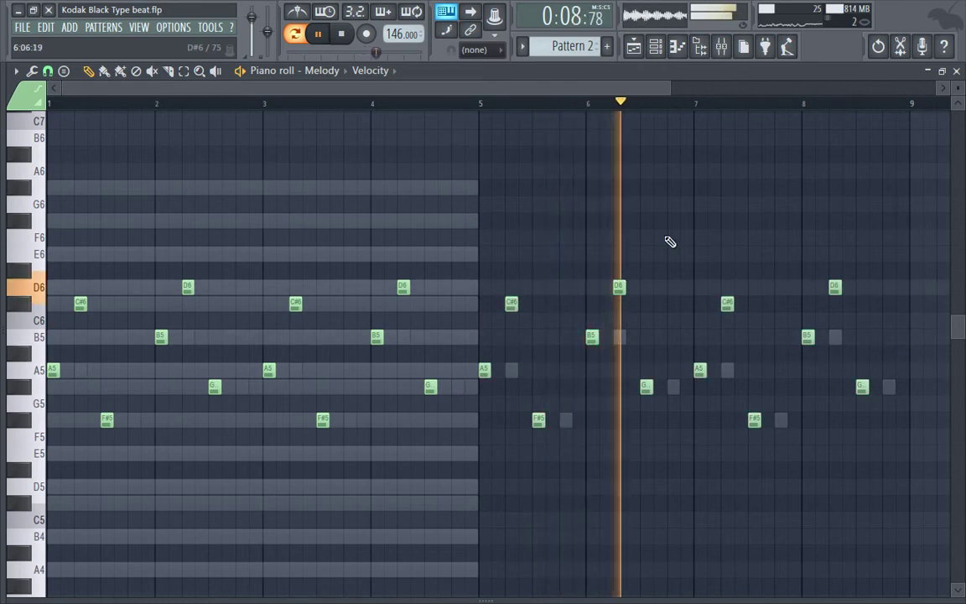
Close the Melody piano roll, stop playback and solo the Melody channel in the channel rack
left_click(956, 71)
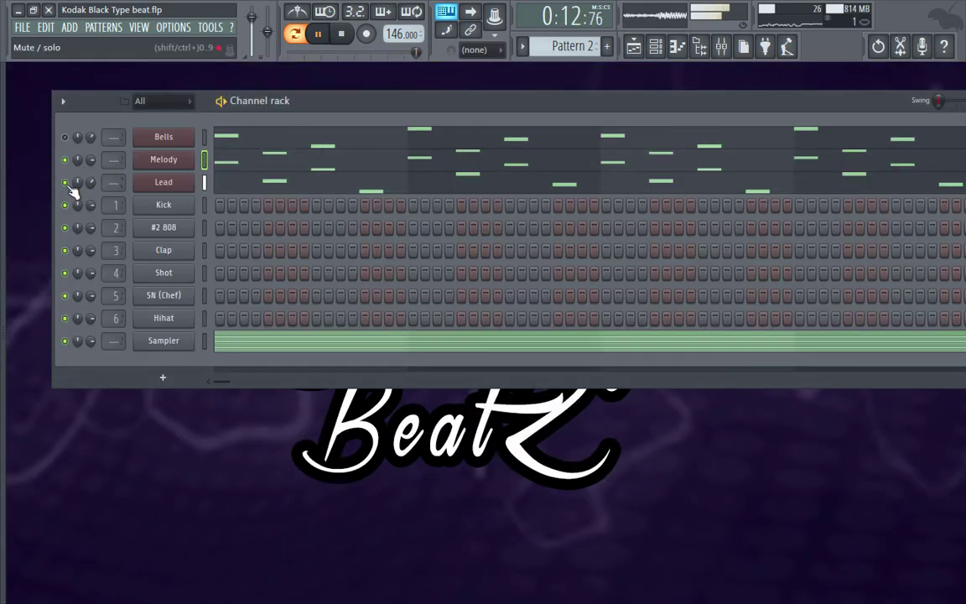
key("space")
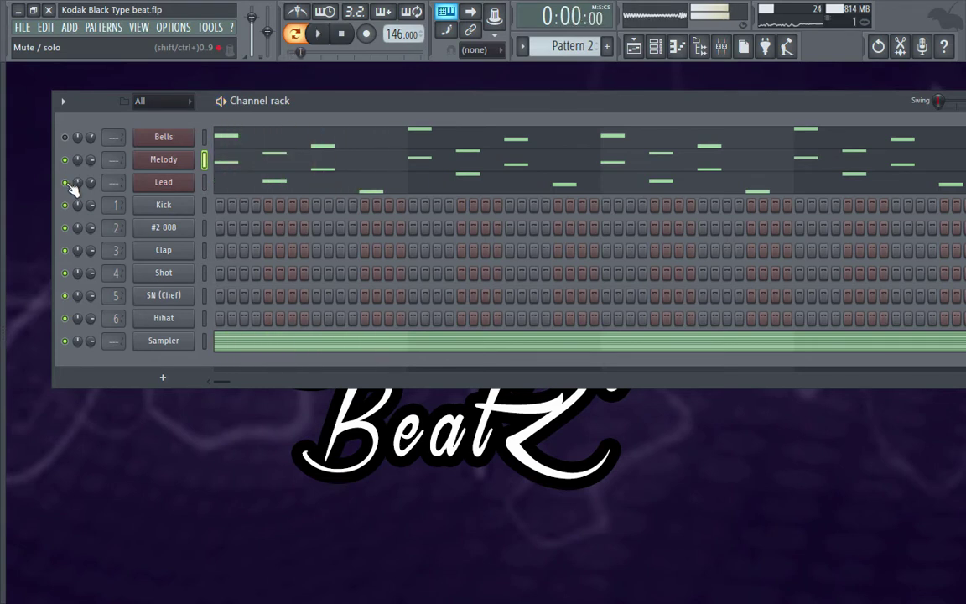
right_click(65, 160)
left_click(87, 170)
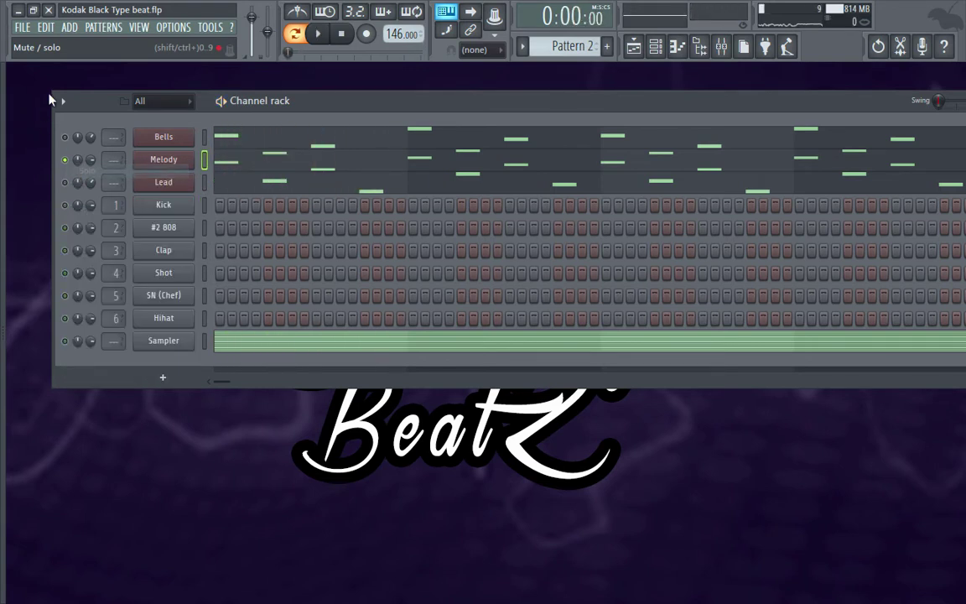
Export the soloed part as a wave file named Melody in the Kodak Black folder
left_click(25, 29)
mouse_move(48, 155)
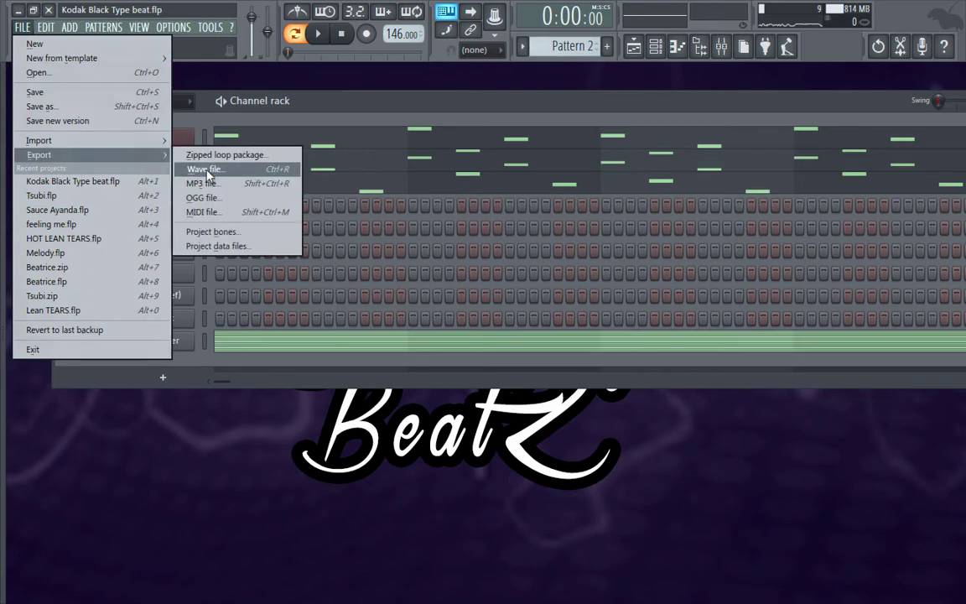
left_click(206, 170)
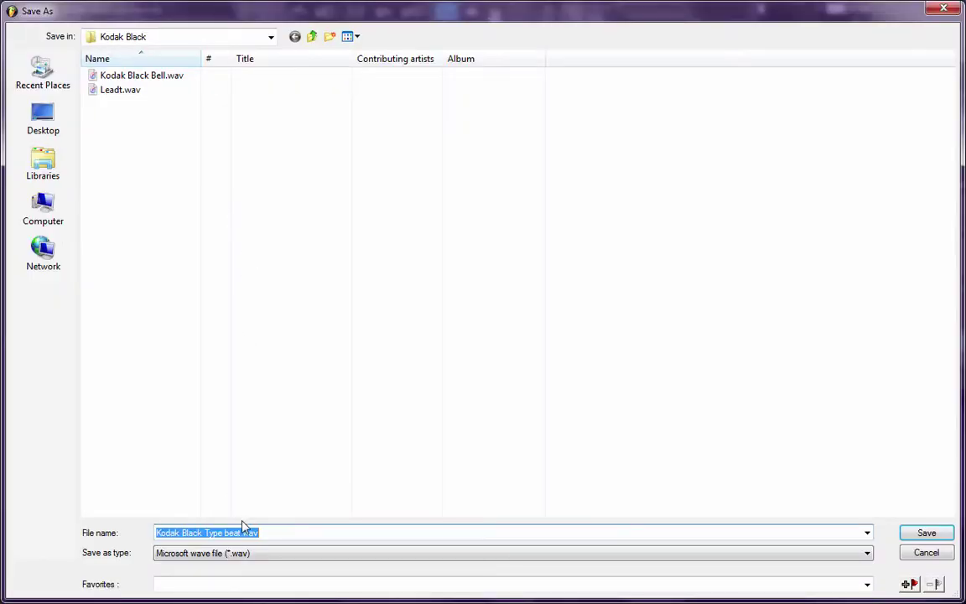
type("Melody")
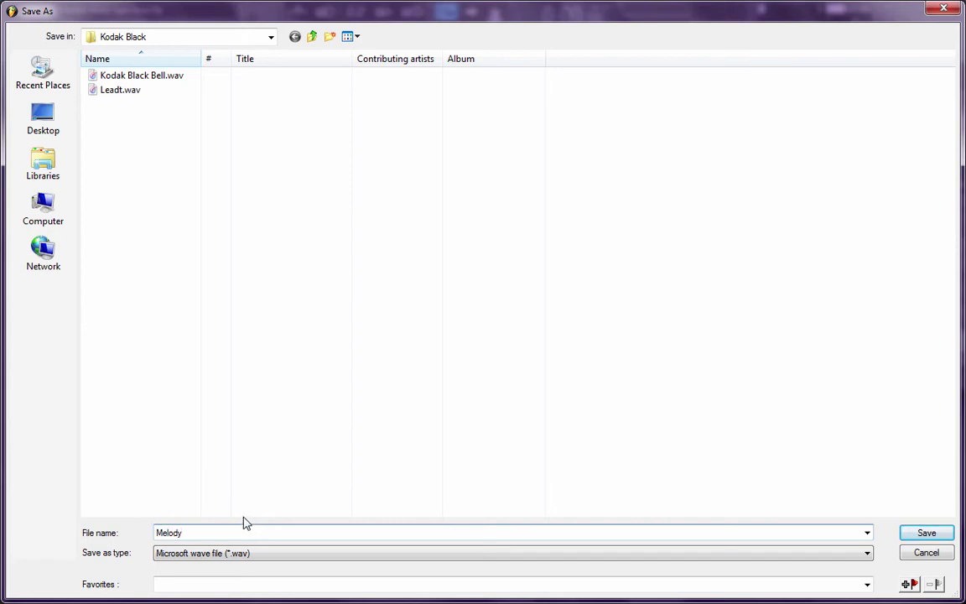
left_click(920, 534)
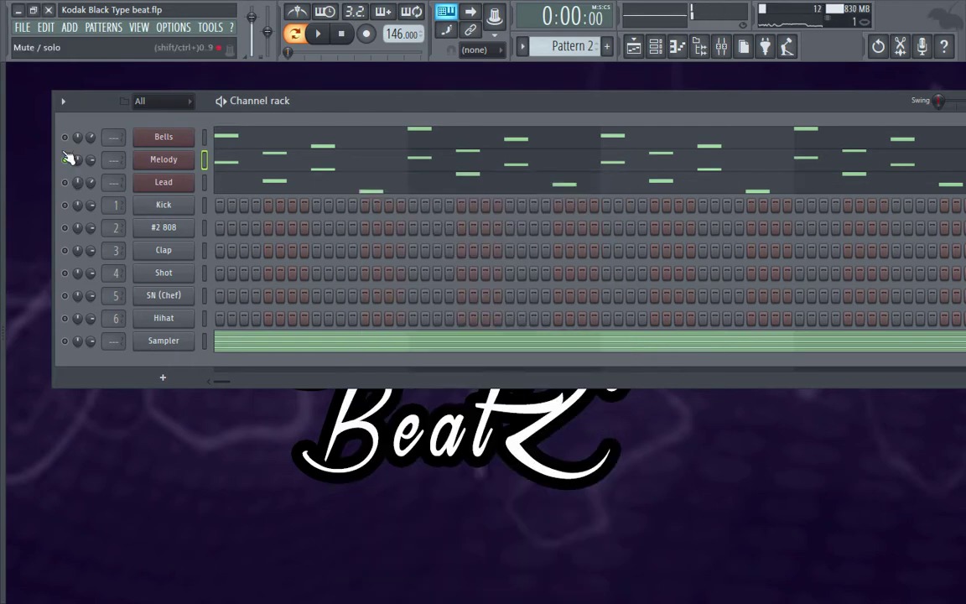
Turn all channels back on and expand the Kodak Black project folder in the file browser
right_click(67, 162)
left_click(77, 168)
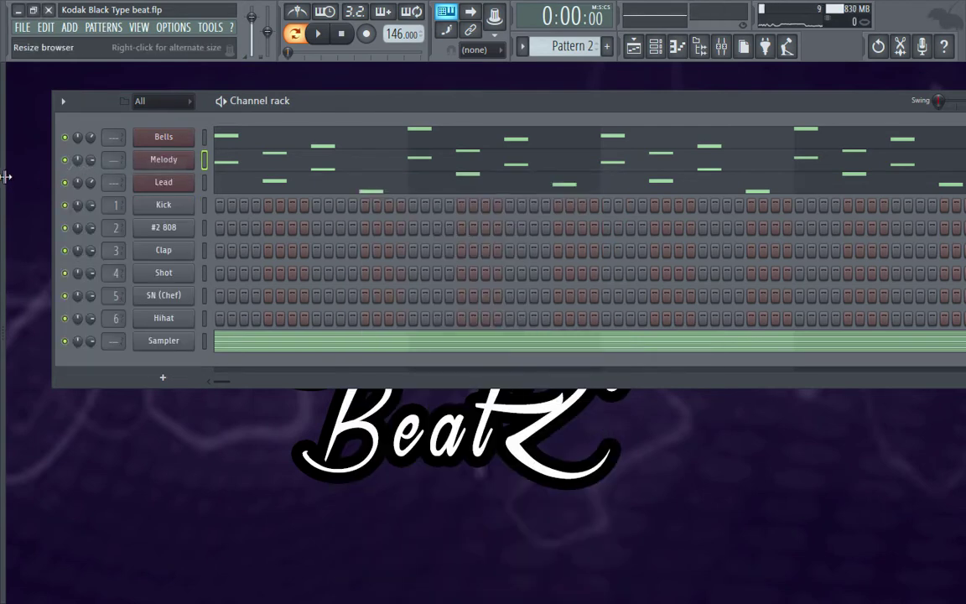
left_click(5, 176)
left_click(57, 215)
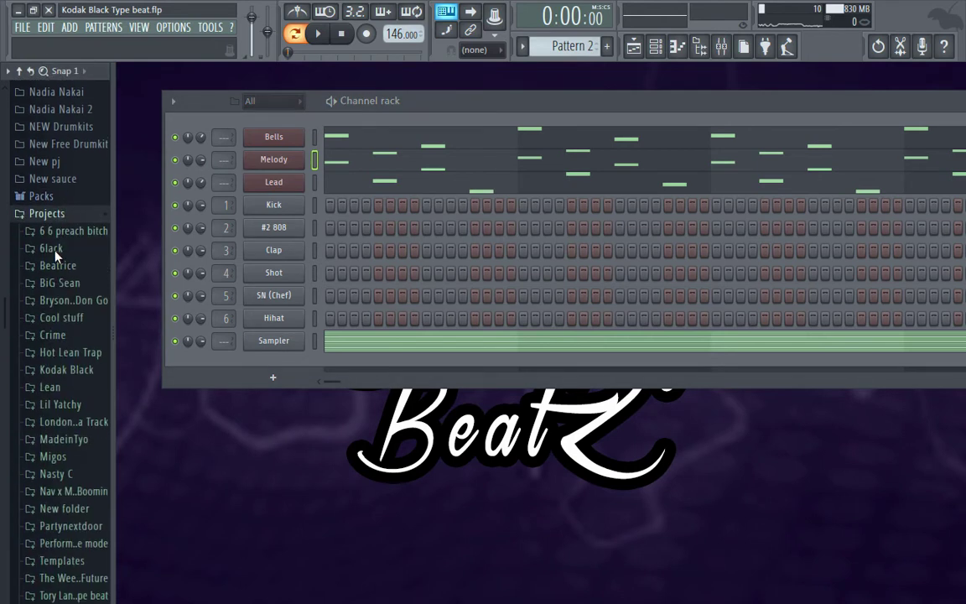
scroll(55, 260, "down", 3)
left_click(64, 282)
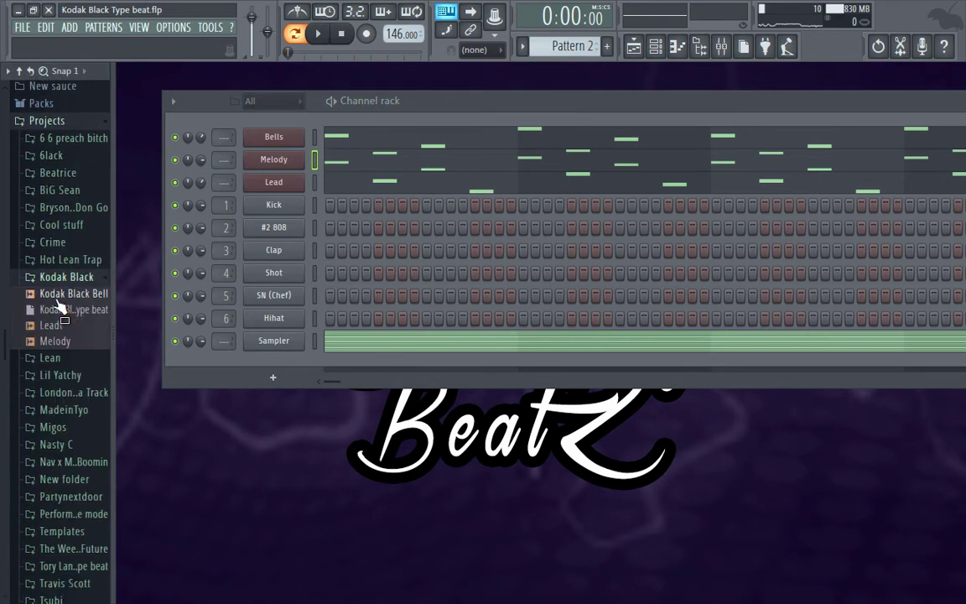
Place the Kodak Black Bell, Leadt and Melody wave files on playlist tracks 1, 2 and 3, starting at bar 1
left_click(53, 296)
left_click_drag(402, 249, 222, 139)
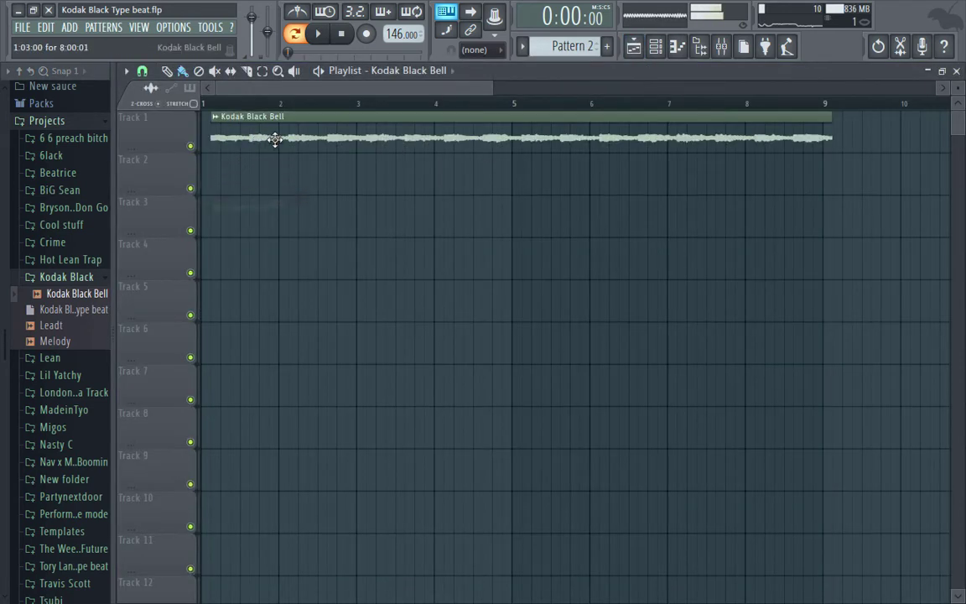
left_click_drag(52, 325, 52, 330)
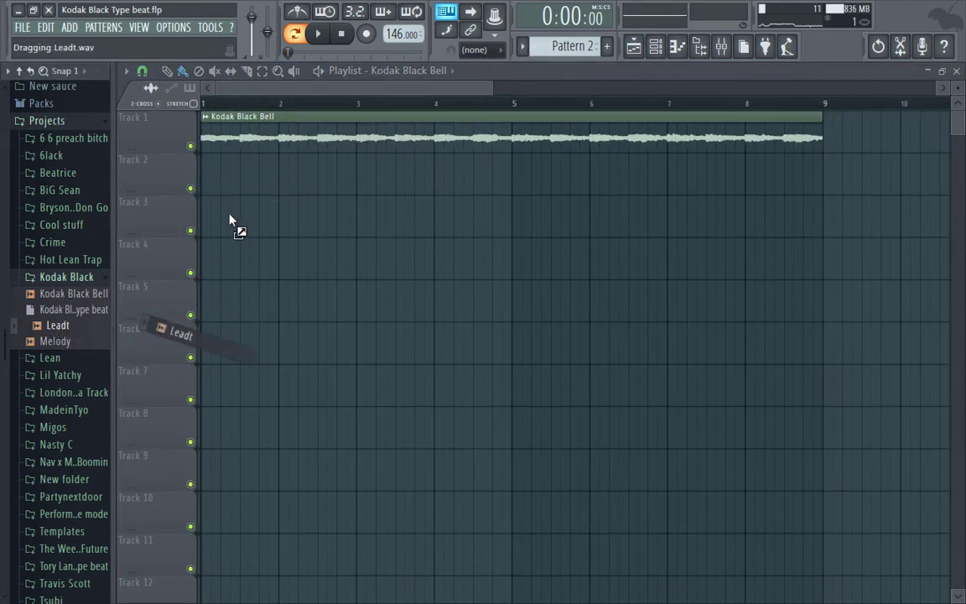
left_click_drag(231, 220, 221, 184)
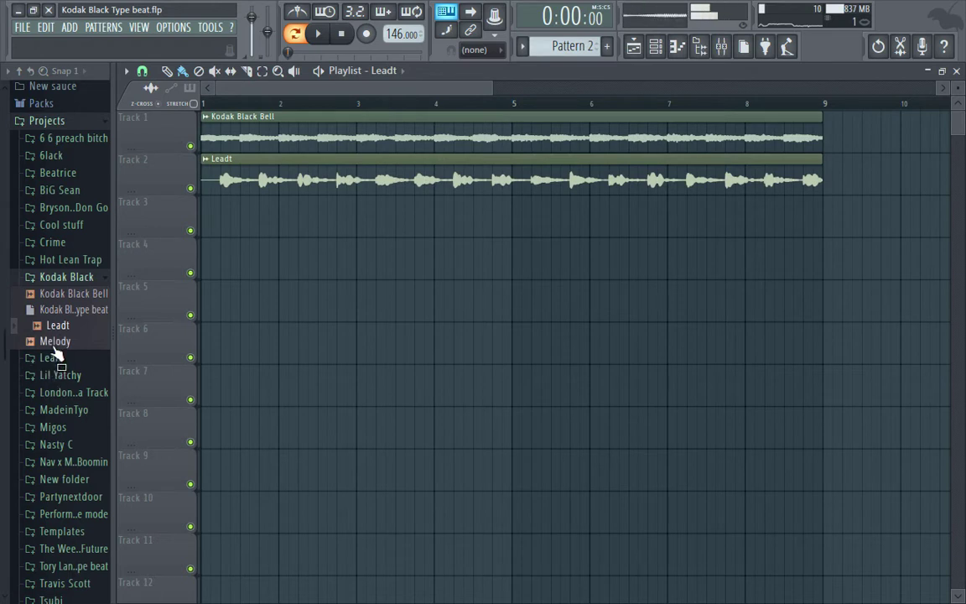
left_click_drag(53, 345, 214, 218)
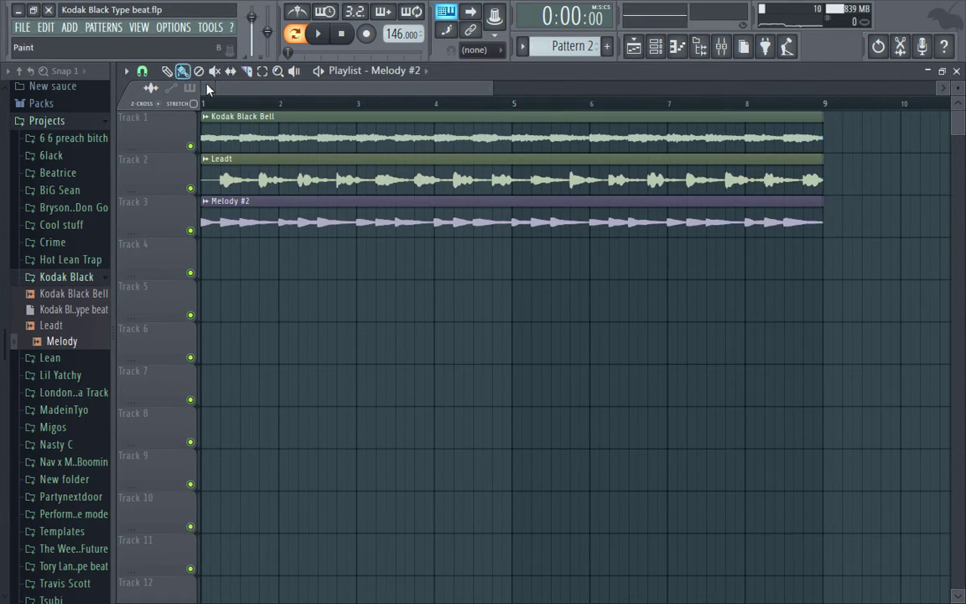
Choose Pattern 2 as the playlist clip and place it on track 4 at bar 1
left_click_drag(212, 93, 446, 102)
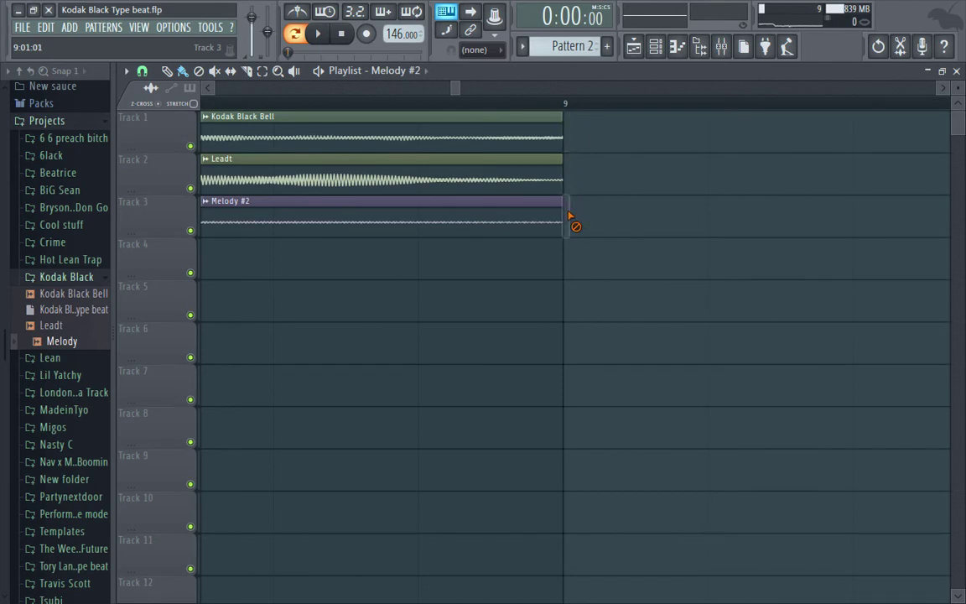
left_click_drag(450, 91, 331, 90)
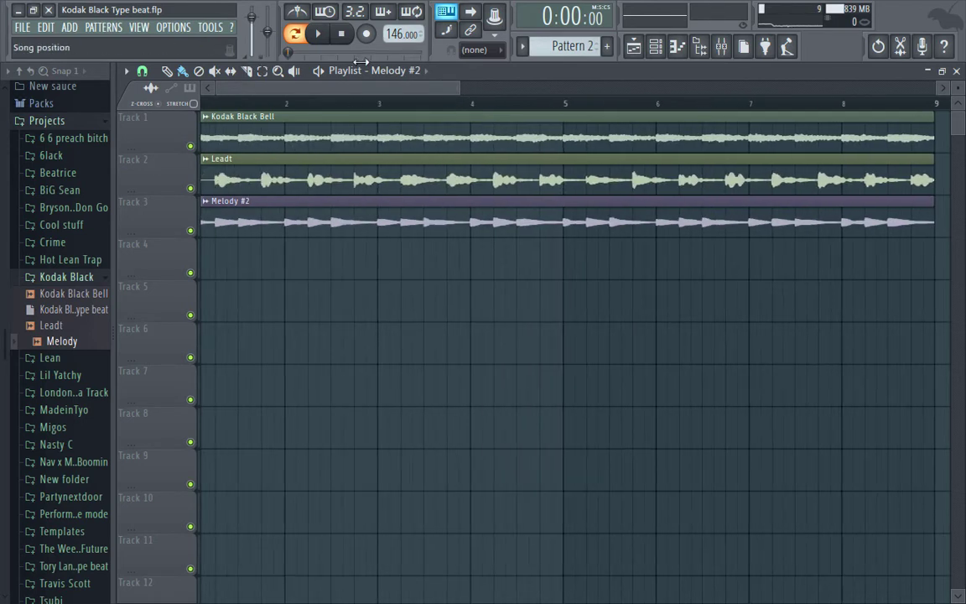
left_click(396, 70)
left_click(413, 170)
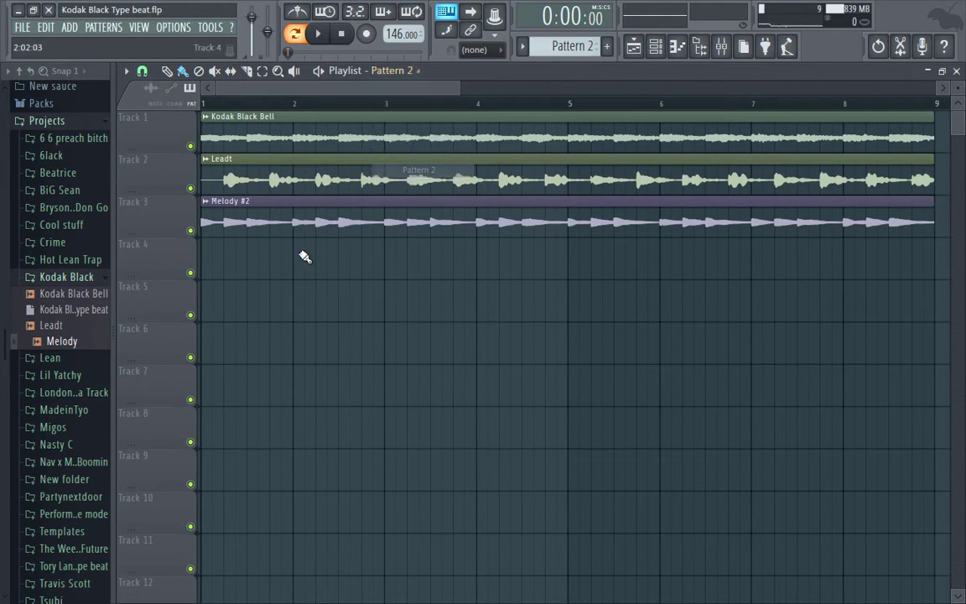
left_click(318, 256)
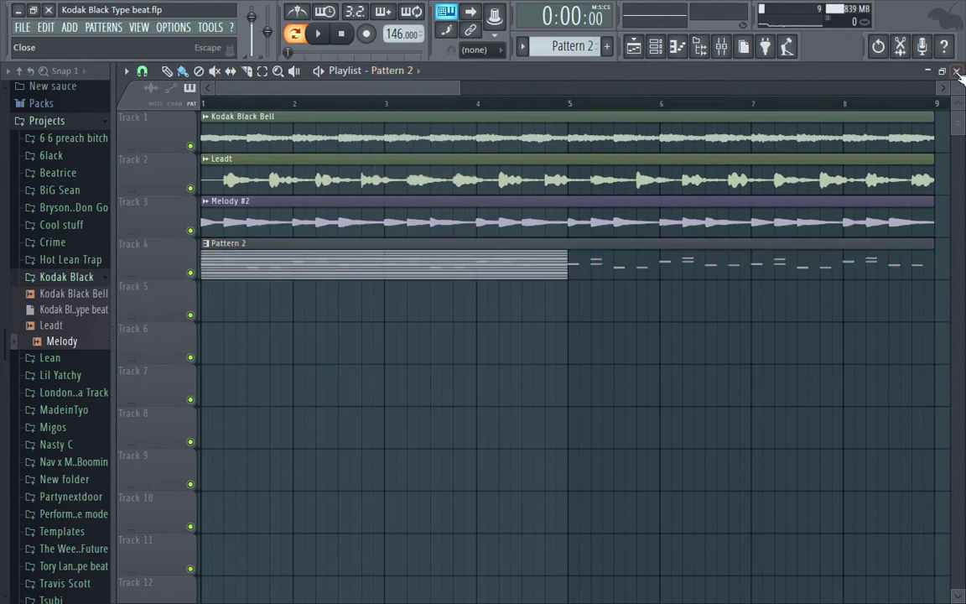
Mute the Bells, Melody and Lead channels and play the arrangement in song mode
left_click(957, 71)
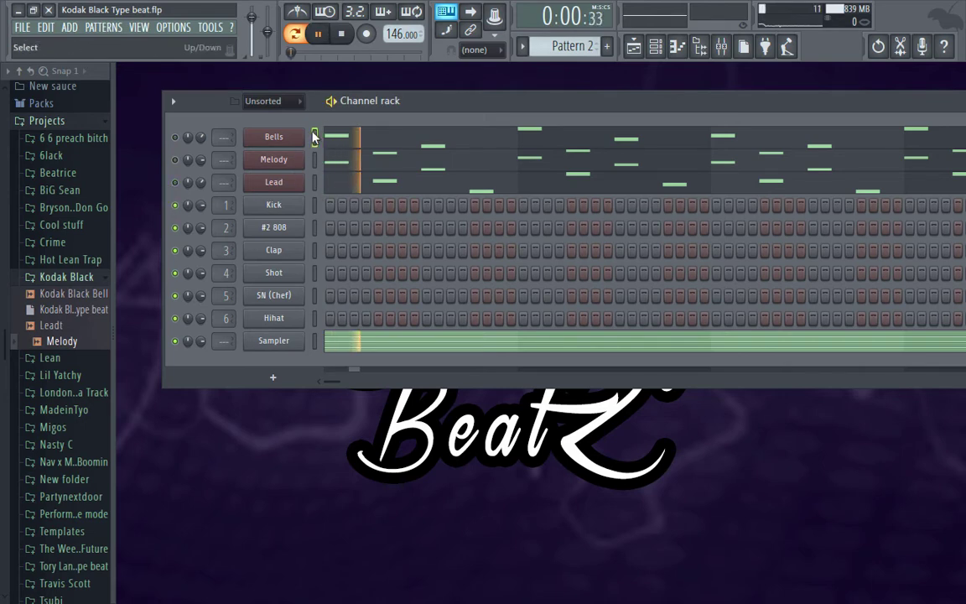
left_click(295, 35)
key("space")
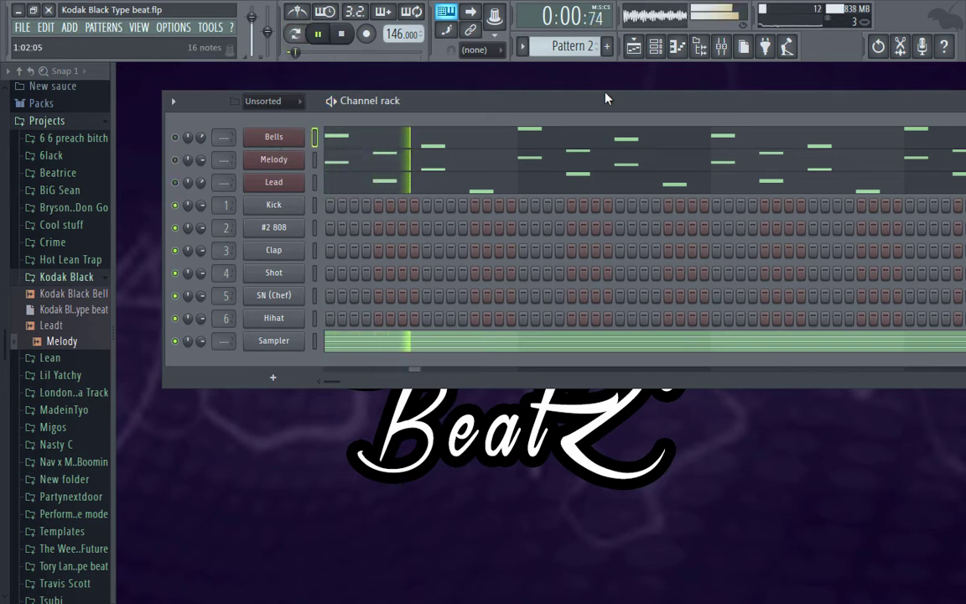
Mute playlist track 1 with the Kodak Black Bell clip and close the playlist
left_click(635, 48)
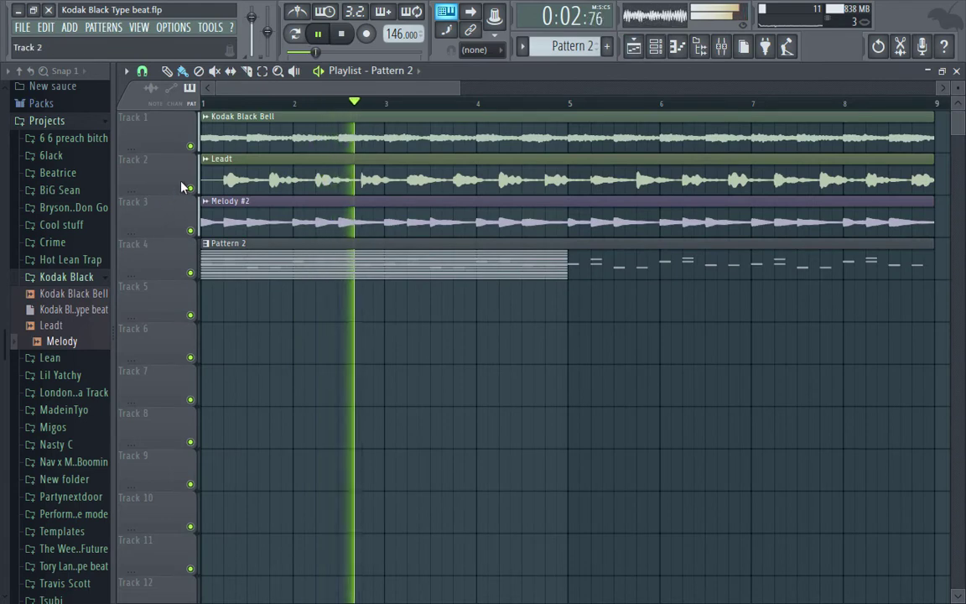
left_click(190, 146)
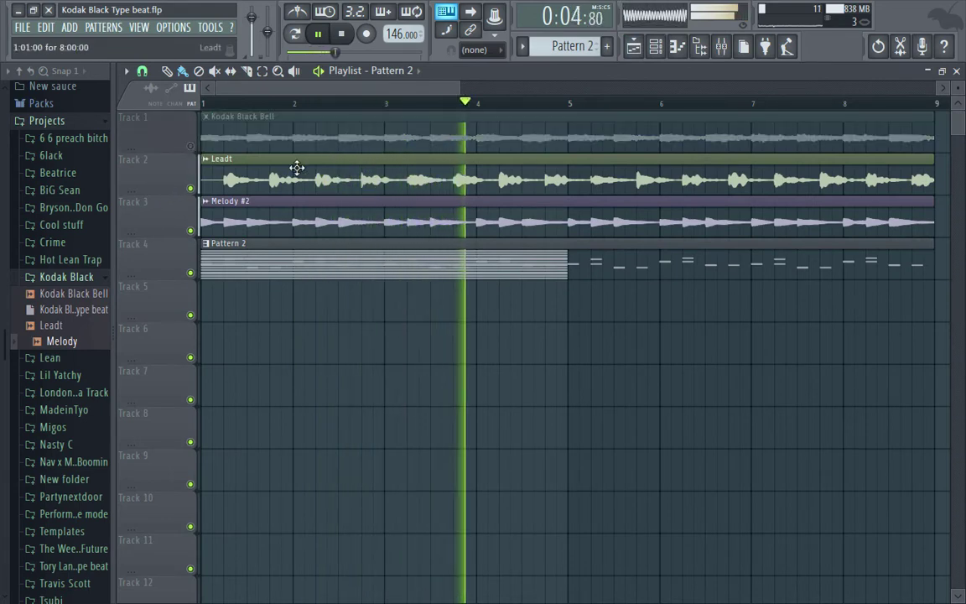
left_click(956, 70)
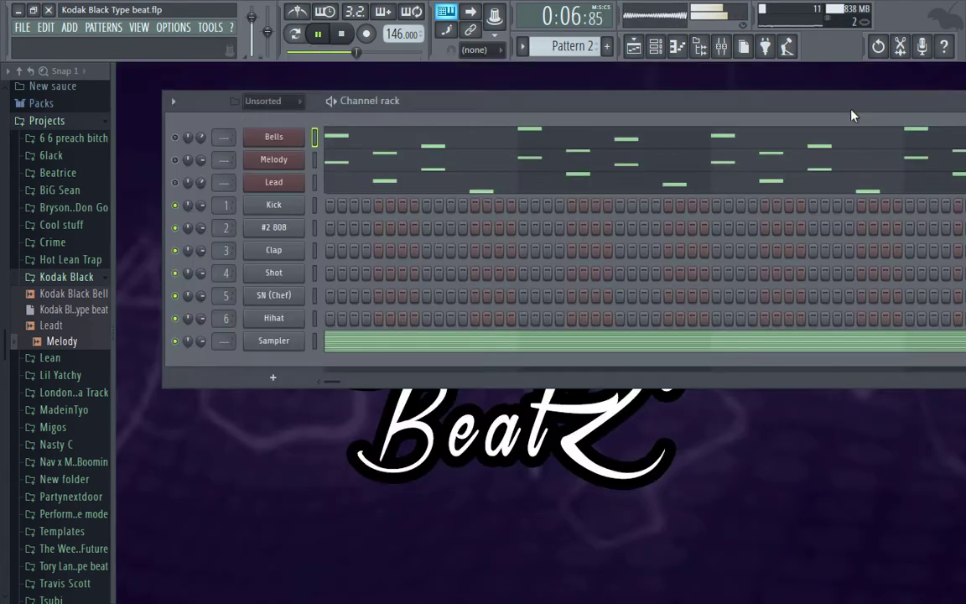
Delete the Bells, Melody and Lead instrument channels from the channel rack
right_click(299, 179)
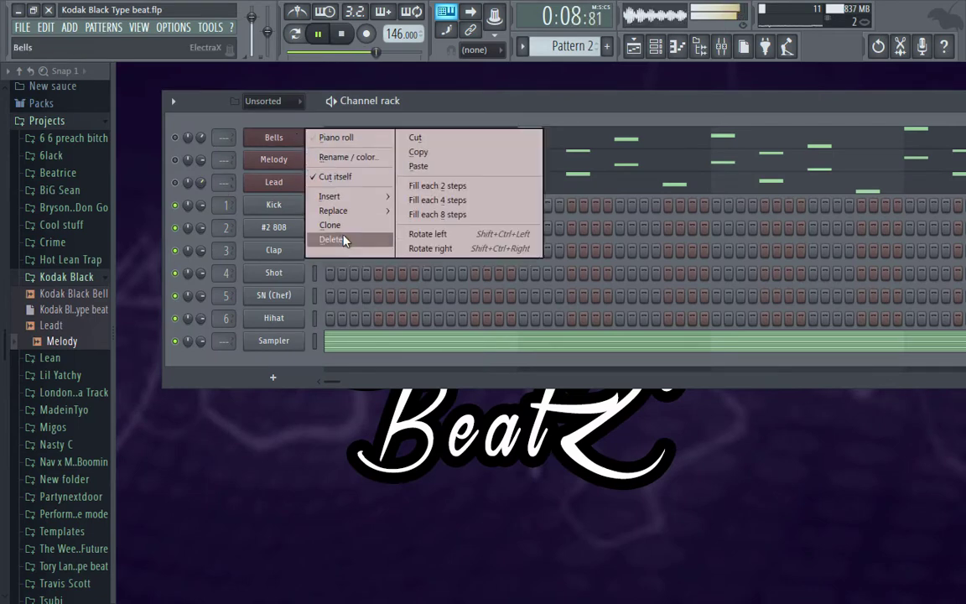
left_click(309, 226)
left_click(559, 349)
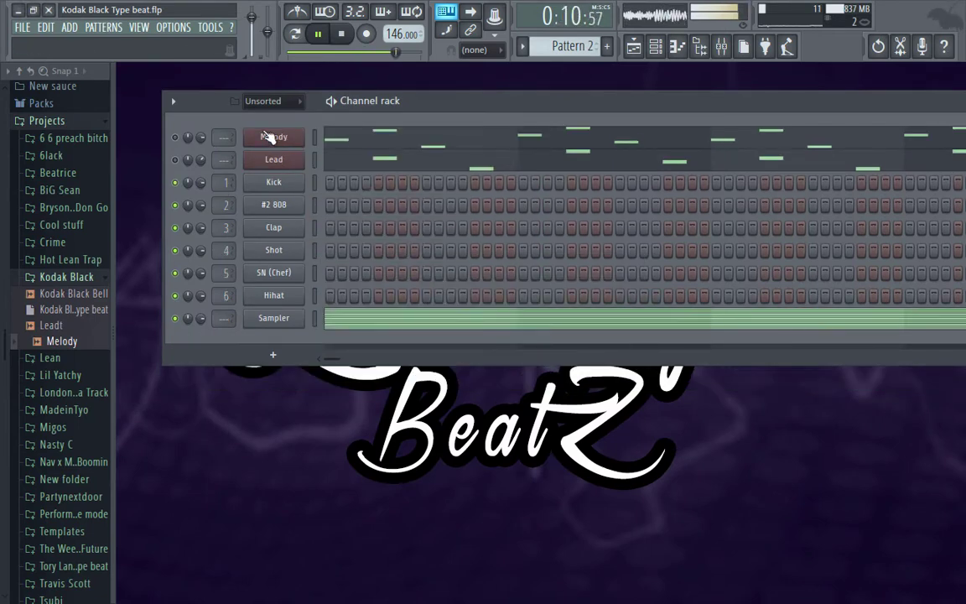
right_click(281, 137)
left_click(331, 239)
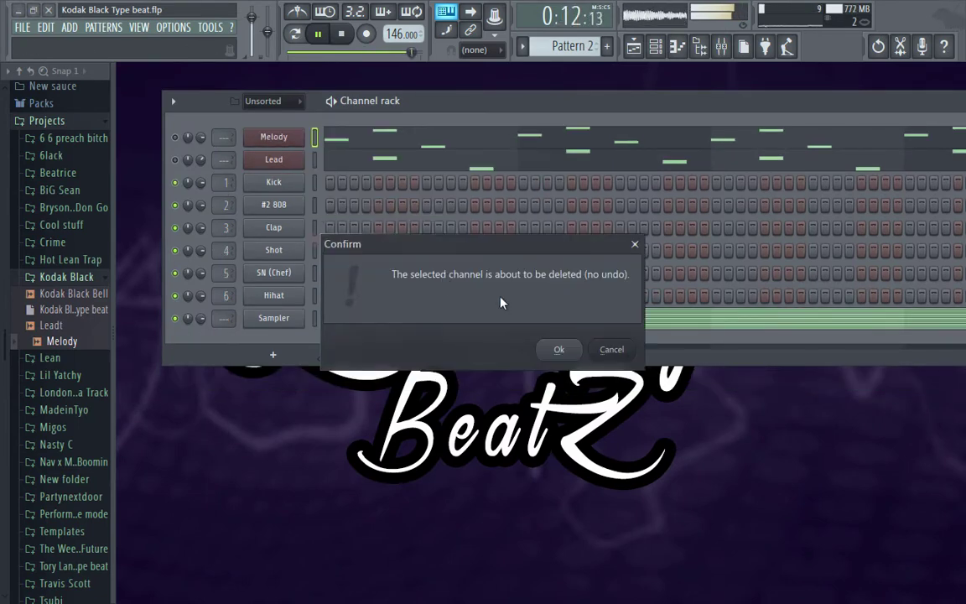
left_click(557, 349)
right_click(277, 136)
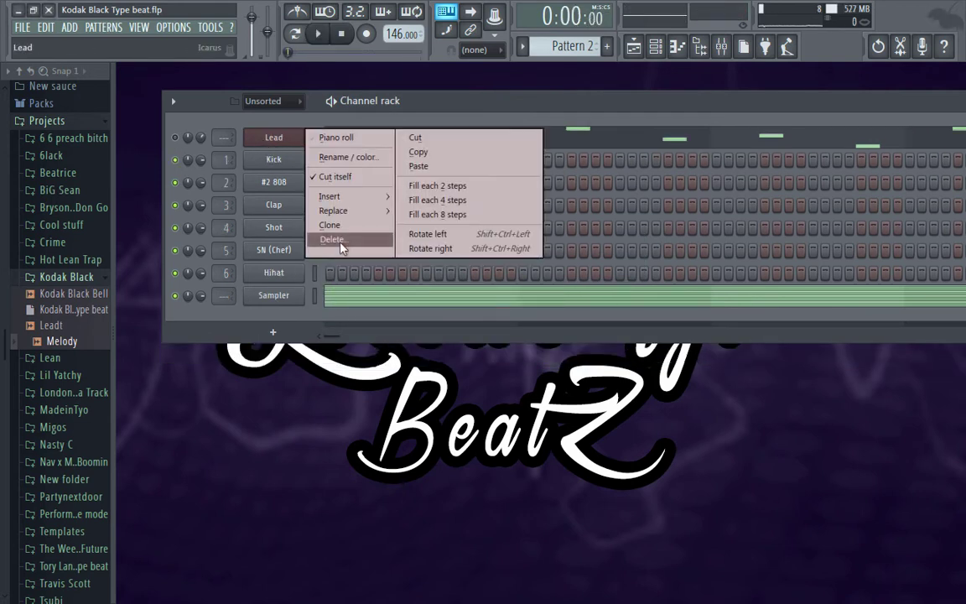
left_click(328, 238)
left_click(555, 350)
Start playback and set Clap hits on steps 9, 25, 41 and 57 of the pattern
key("space")
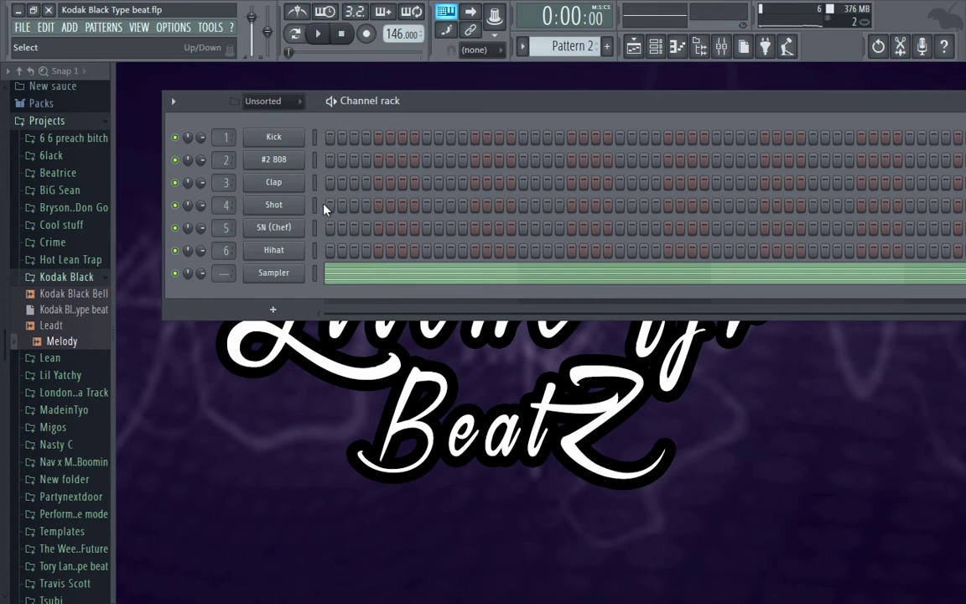
left_click(620, 183)
left_click_drag(810, 116, 610, 111)
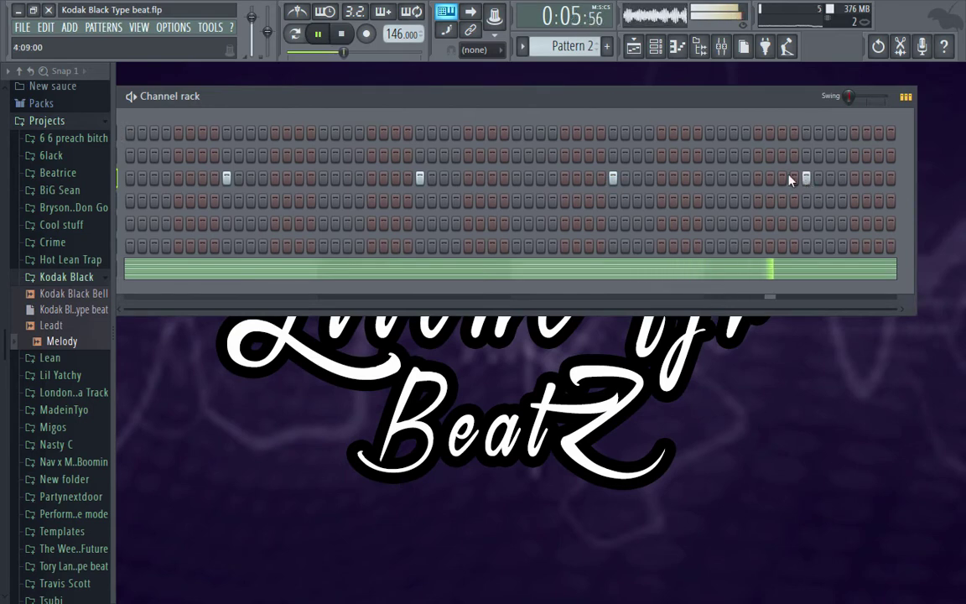
Open the Clap channel in the piano roll and lengthen its four C5 notes to one step each
left_click_drag(537, 99, 661, 110)
right_click(209, 192)
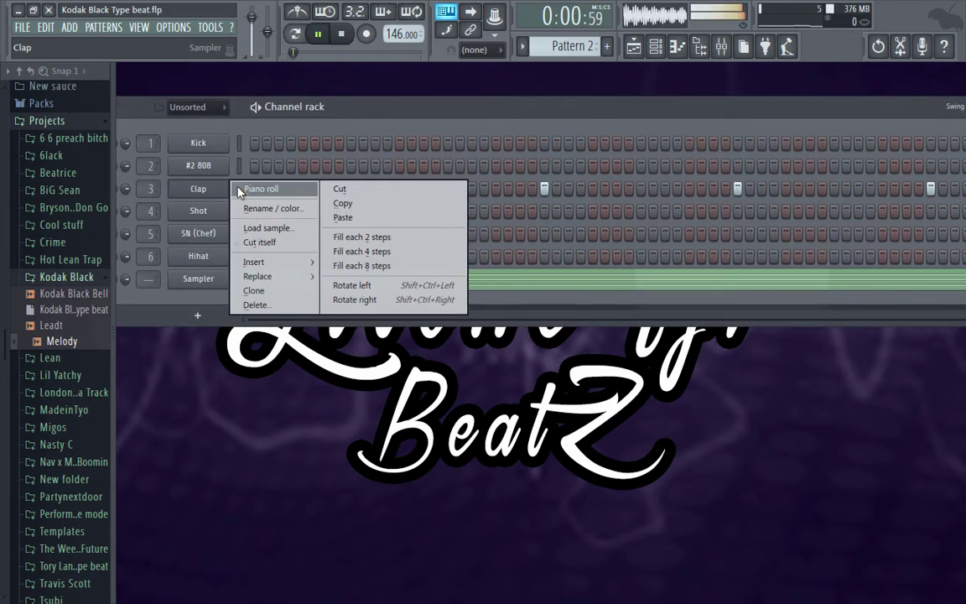
left_click(239, 171)
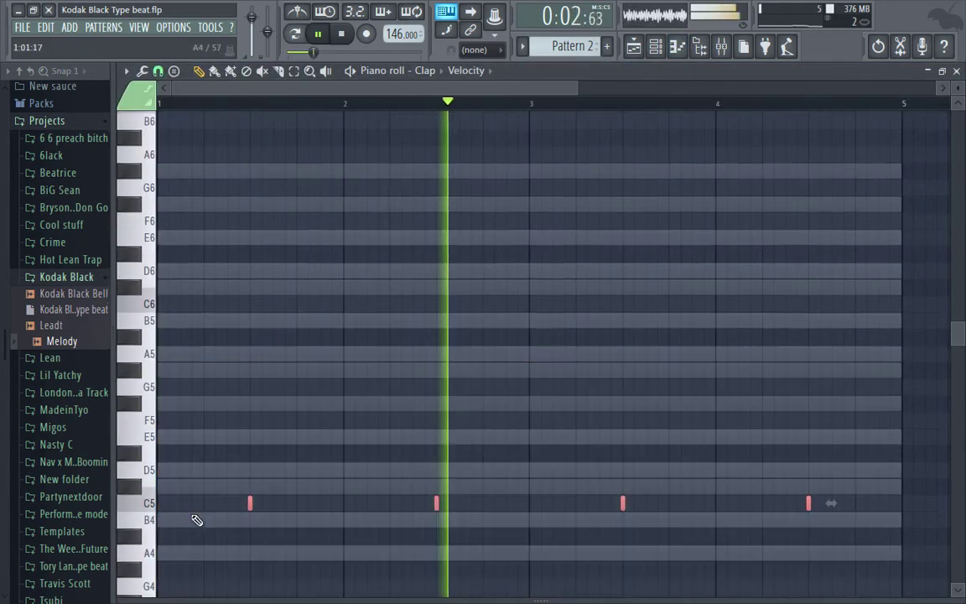
left_click_drag(252, 497, 262, 495)
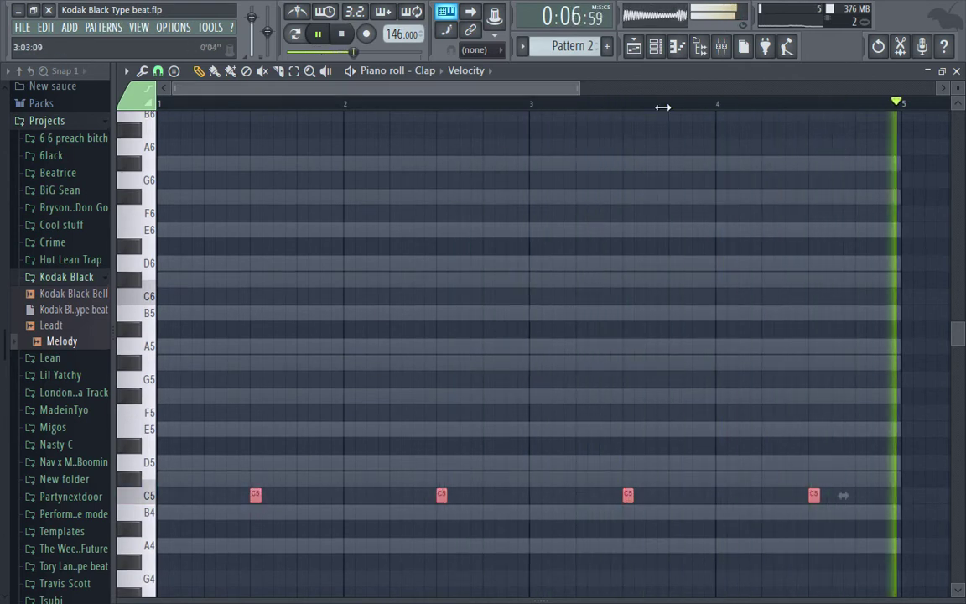
Duplicate the four Clap notes of bars 1 to 4 into bars 5 to 8 and deselect them
scroll(664, 103, "down", 2)
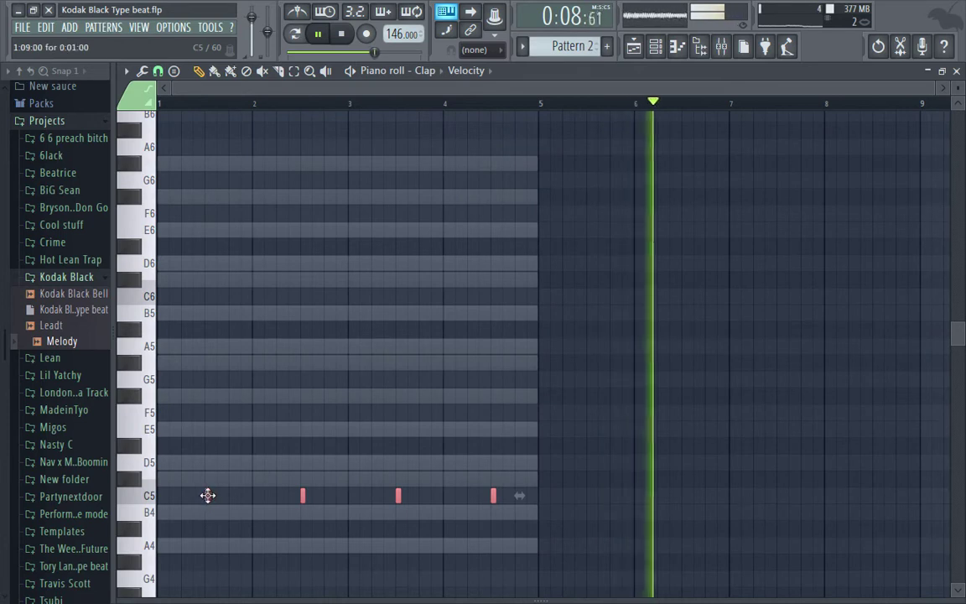
left_click_drag(207, 496, 595, 513)
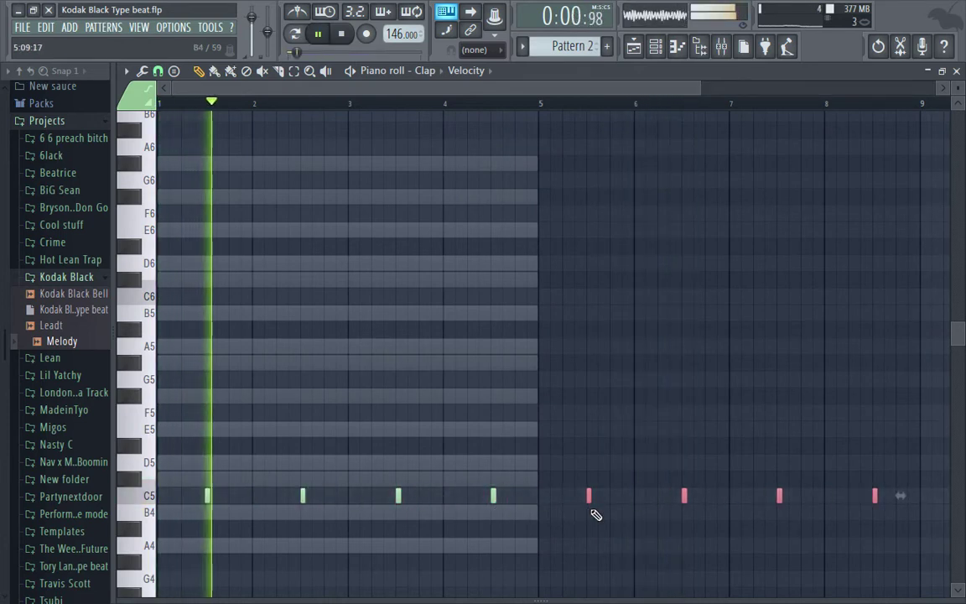
left_click(571, 424)
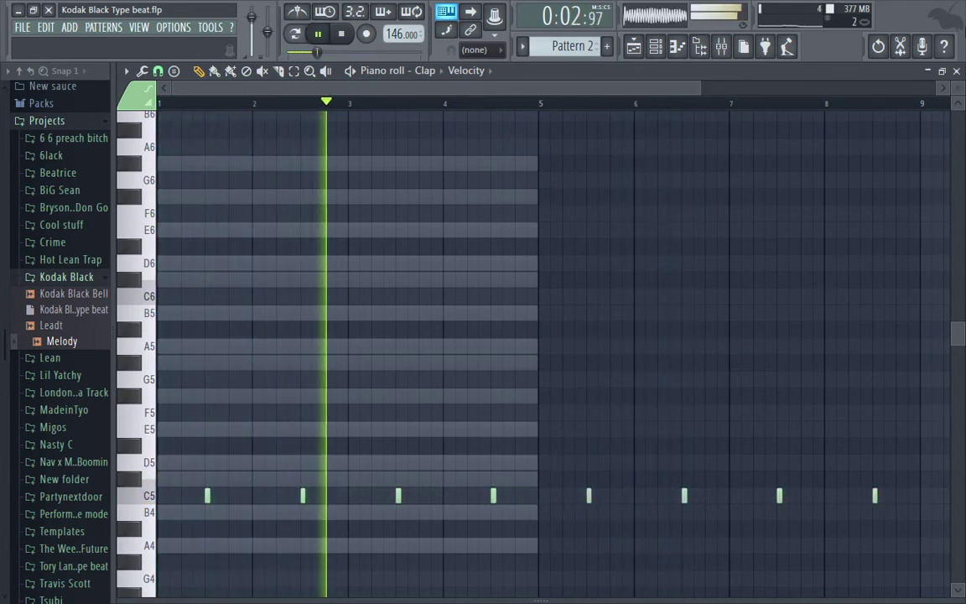
Set SN (Chef) hits on steps 15, 19, 47 and 51, and Shot hits on steps 31 and 63, in the channel rack
key("F7")
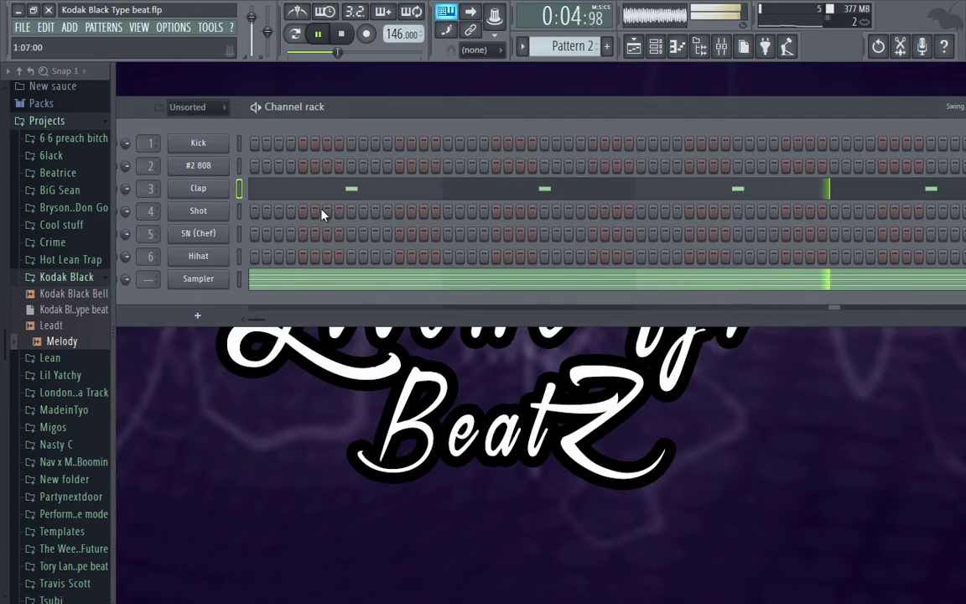
left_click(423, 234)
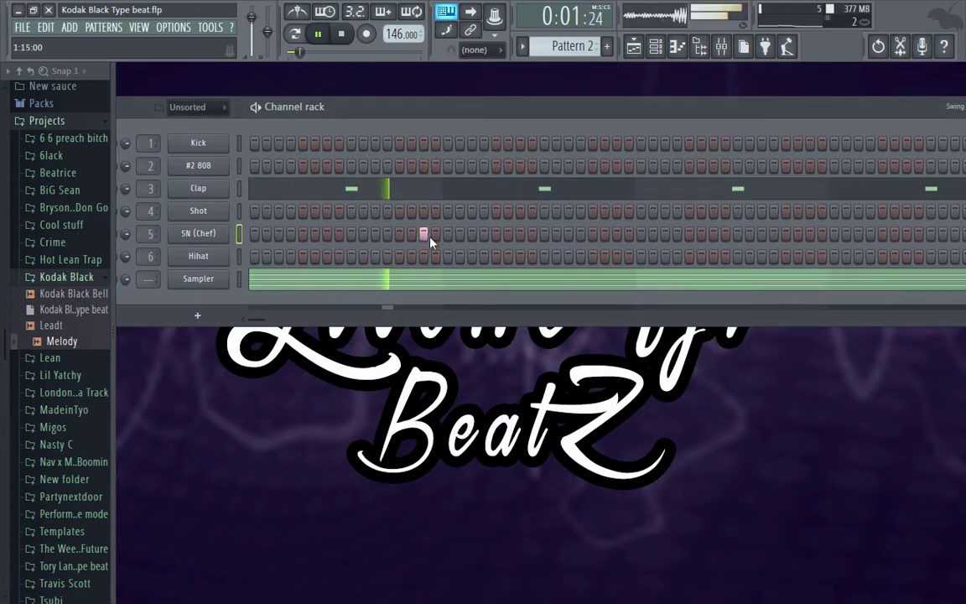
left_click(472, 234)
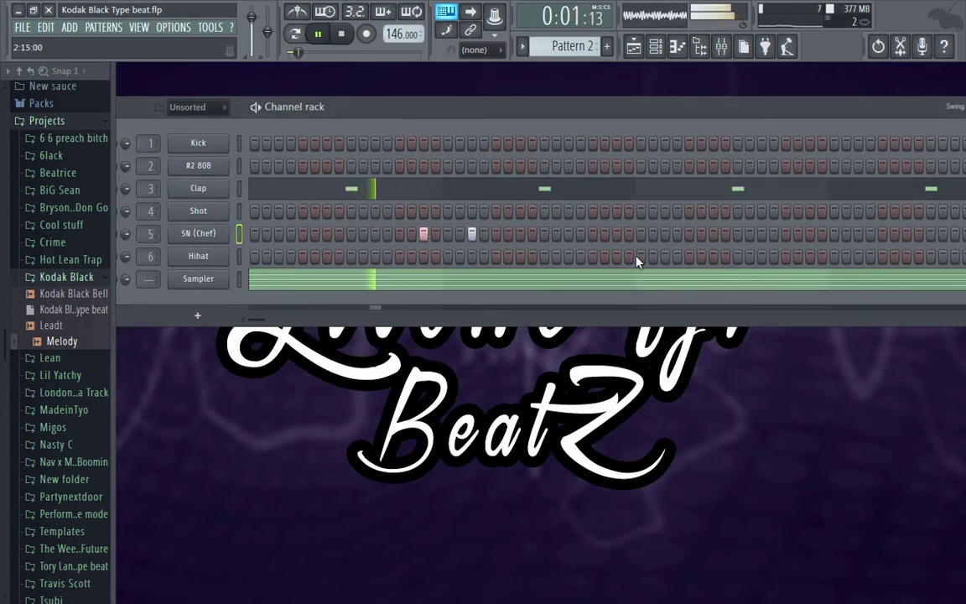
left_click(617, 210)
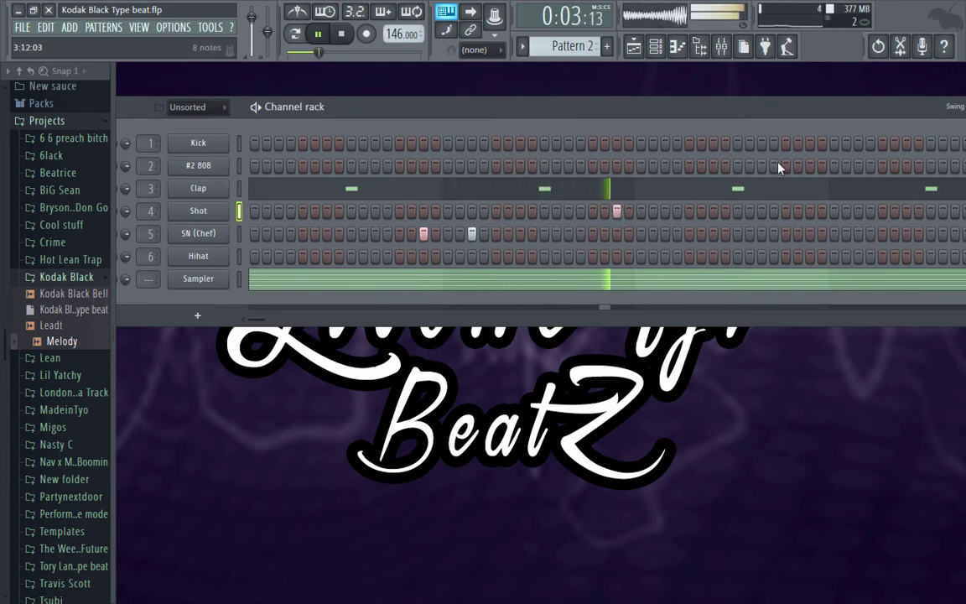
left_click_drag(774, 115, 667, 110)
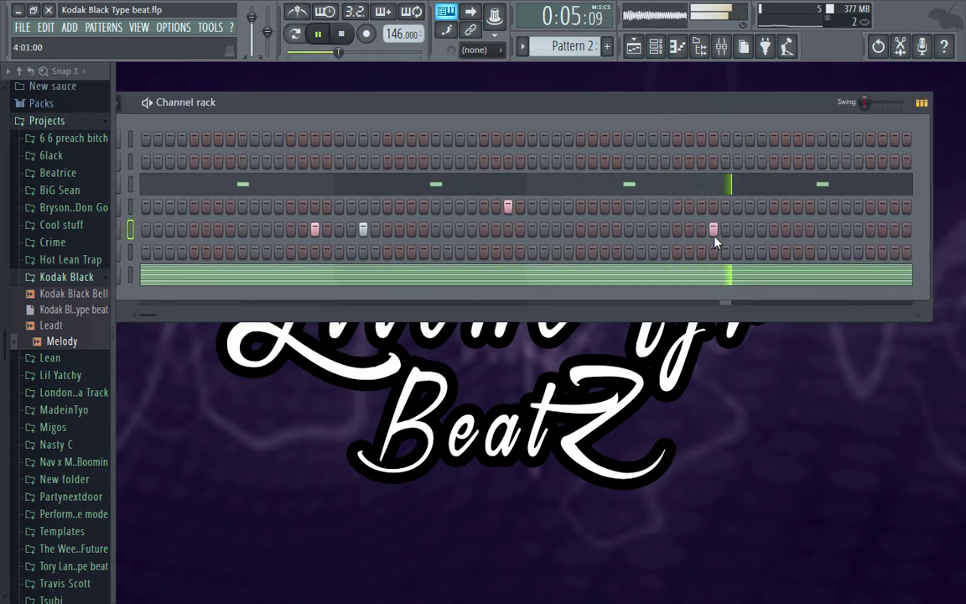
key("space")
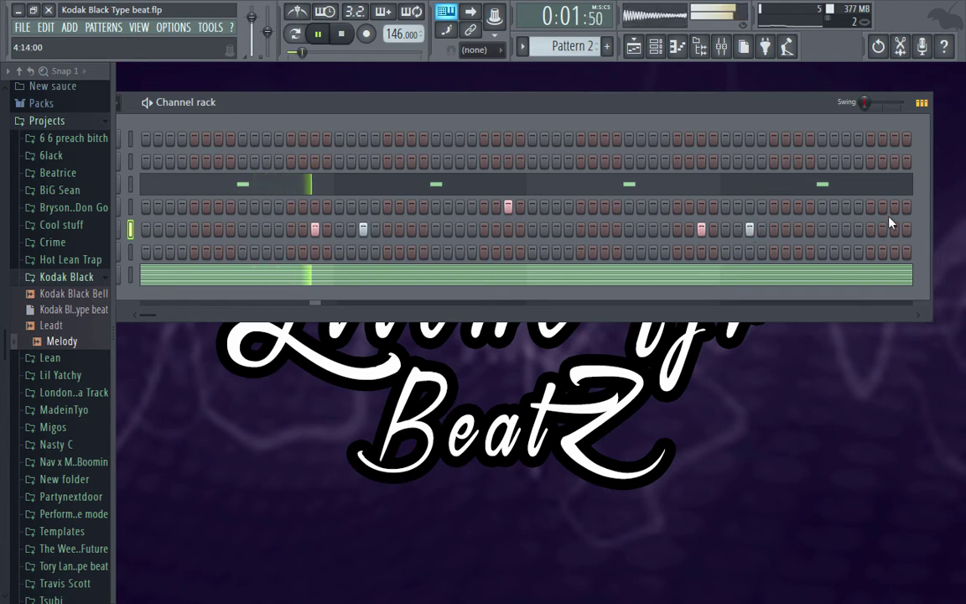
left_click_drag(219, 100, 286, 108)
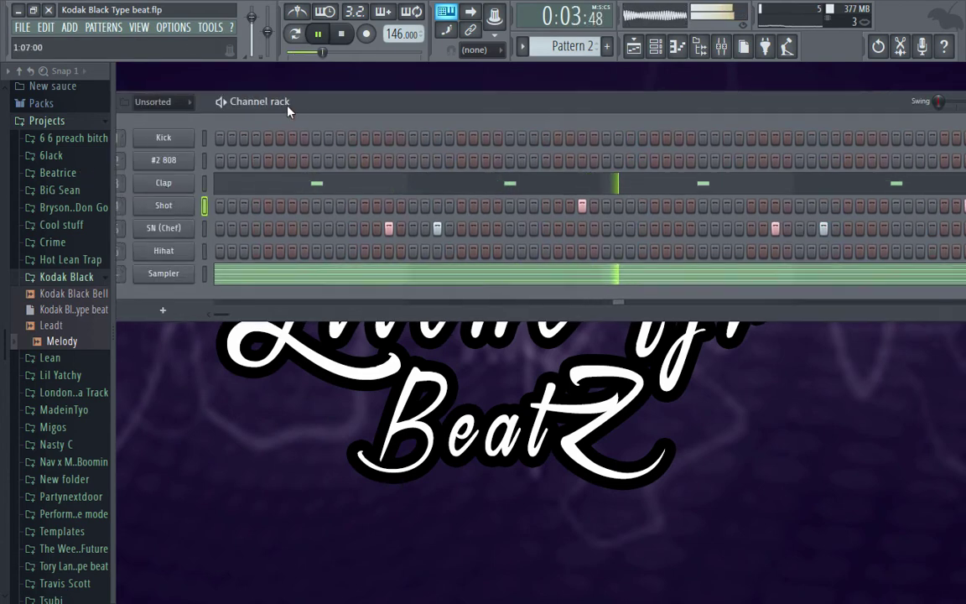
Send the Shot channel to the piano roll and lengthen its two C5 notes to two steps each
right_click(158, 212)
left_click(220, 205)
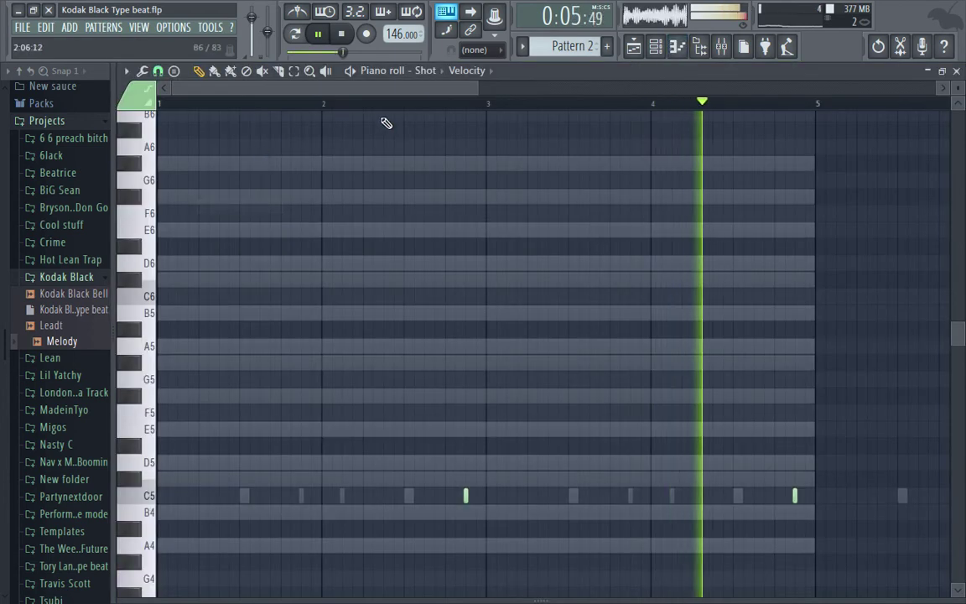
left_click_drag(492, 91, 551, 90)
scroll(765, 330, "down", 3)
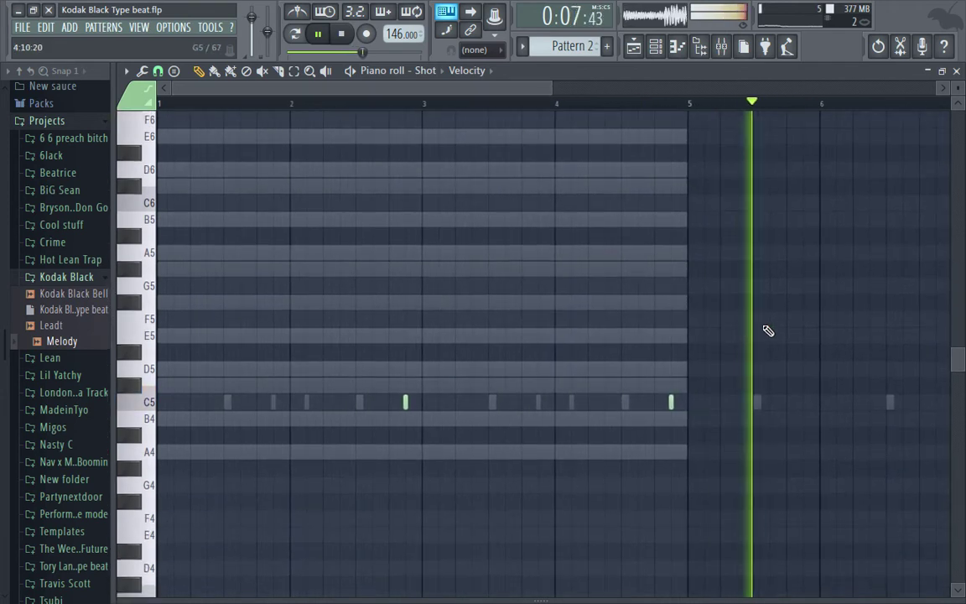
left_click_drag(765, 327, 419, 398)
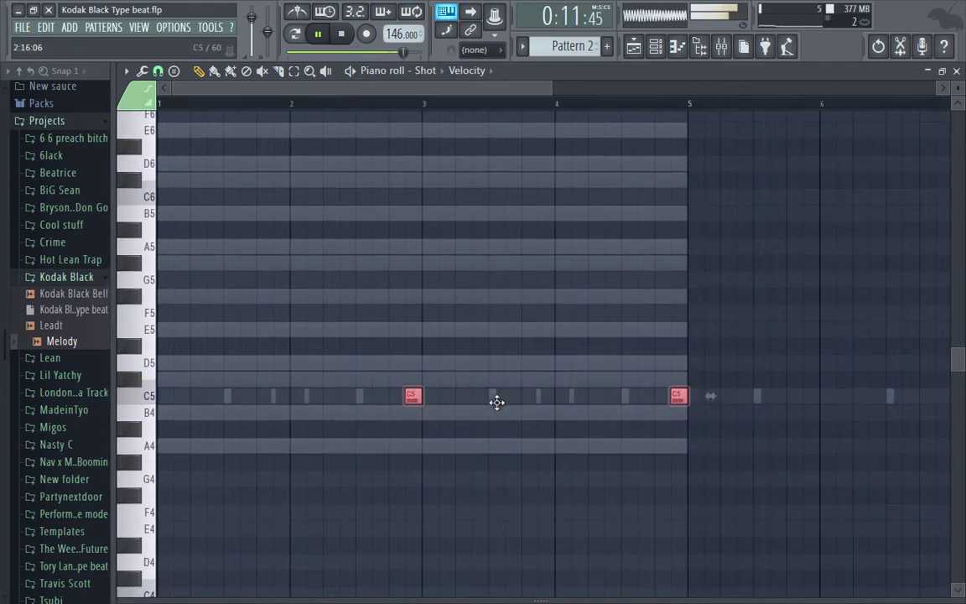
Duplicate the two Shot notes of bars 1 to 4 into bars 5 to 8 and close the piano roll
key("ctrl+b")
scroll(467, 92, "right", 3)
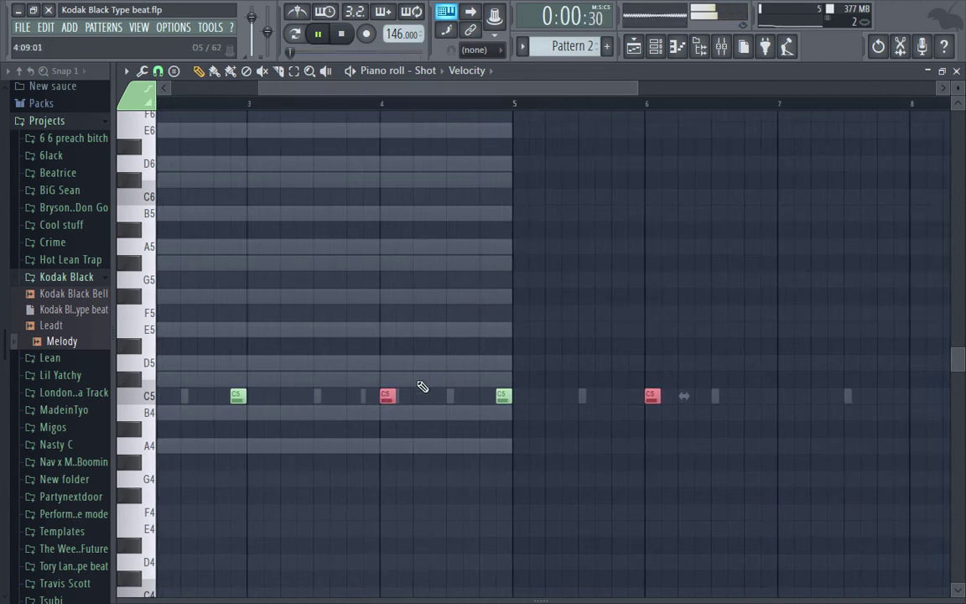
left_click_drag(763, 408, 762, 406)
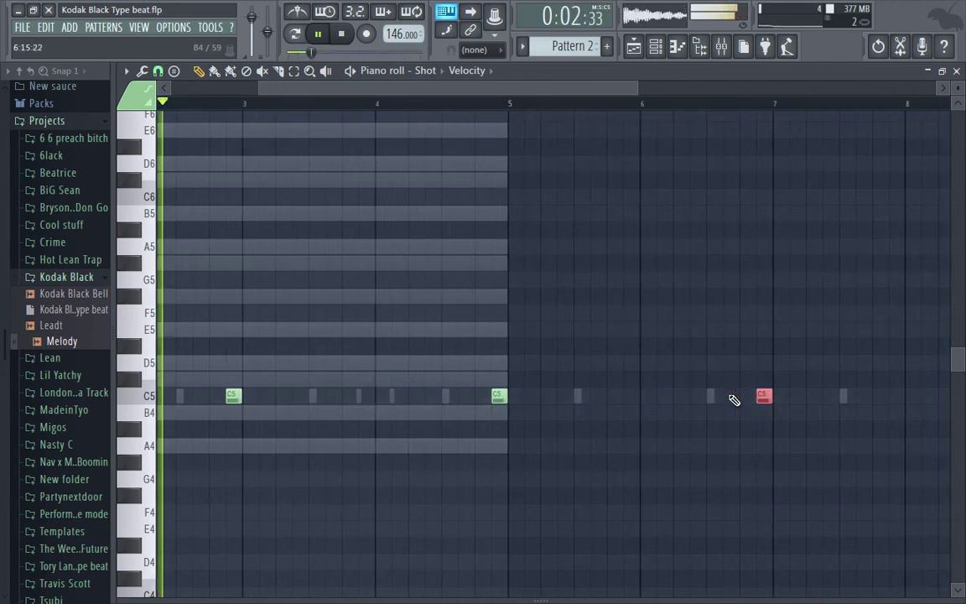
scroll(571, 133, "down", 1)
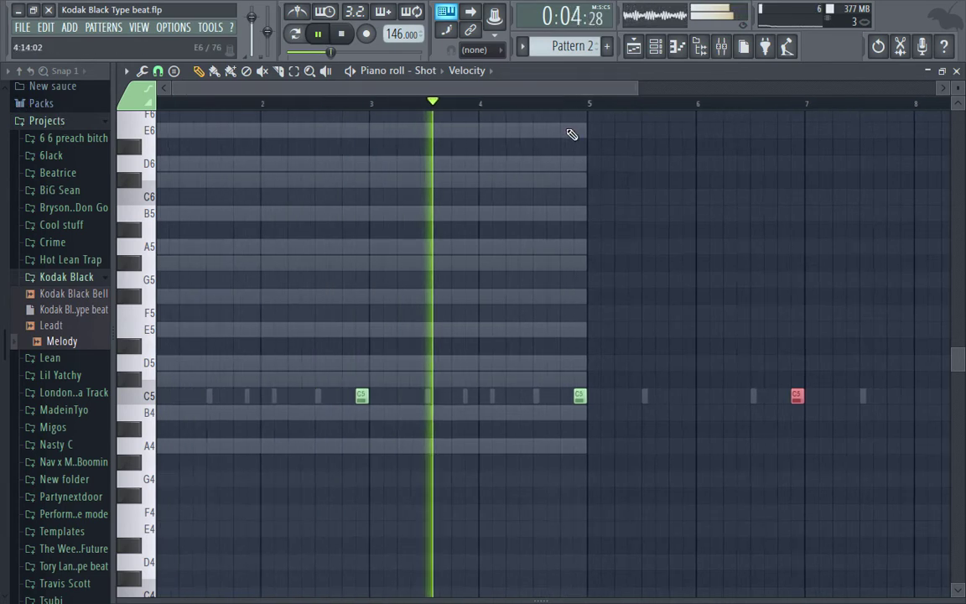
scroll(891, 103, "down", 1)
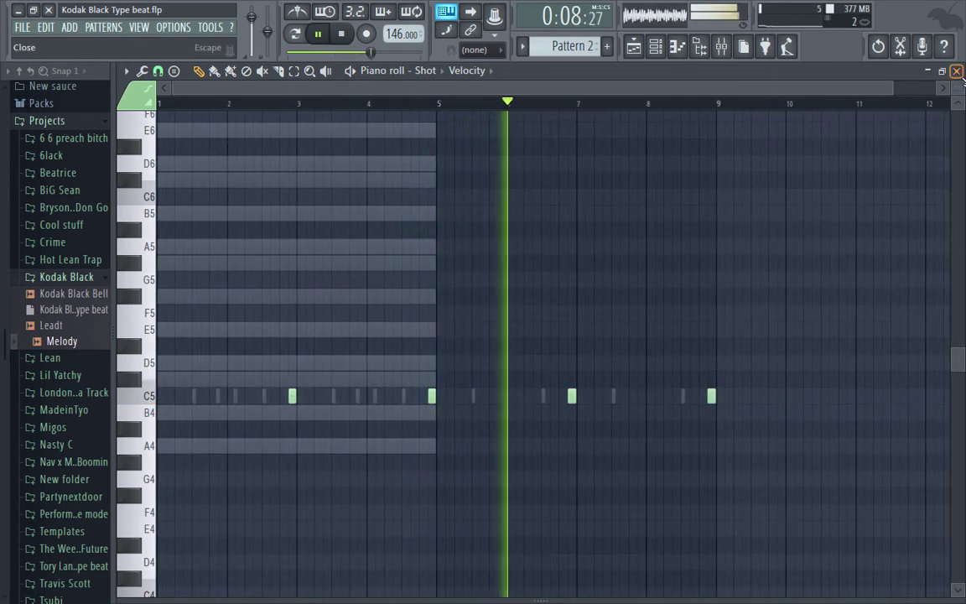
left_click(957, 71)
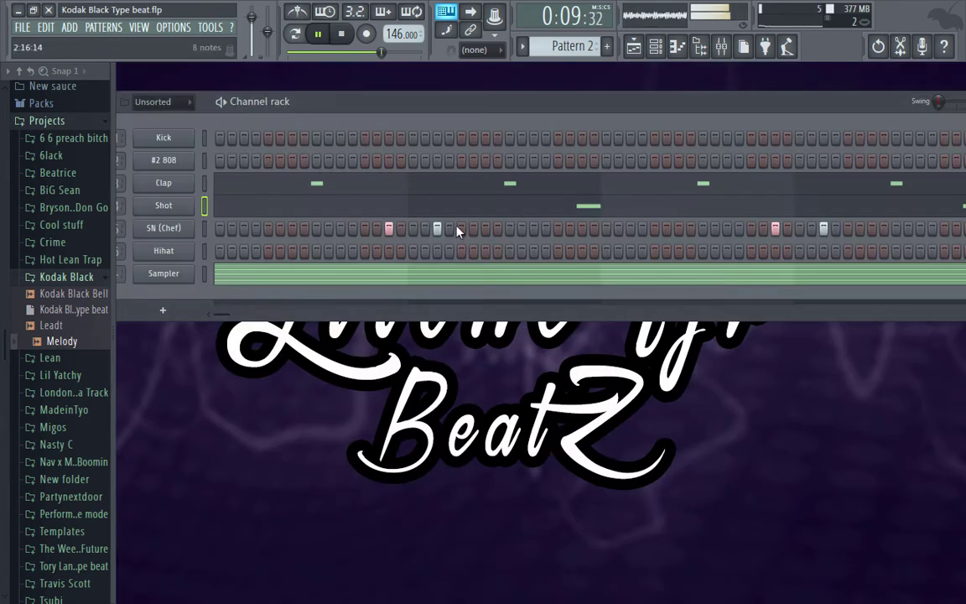
In the SN (Chef) piano roll, lengthen the four C5 notes to two steps each and duplicate them into bars 5 to 8
right_click(191, 226)
left_click(220, 228)
left_click_drag(742, 273, 180, 485)
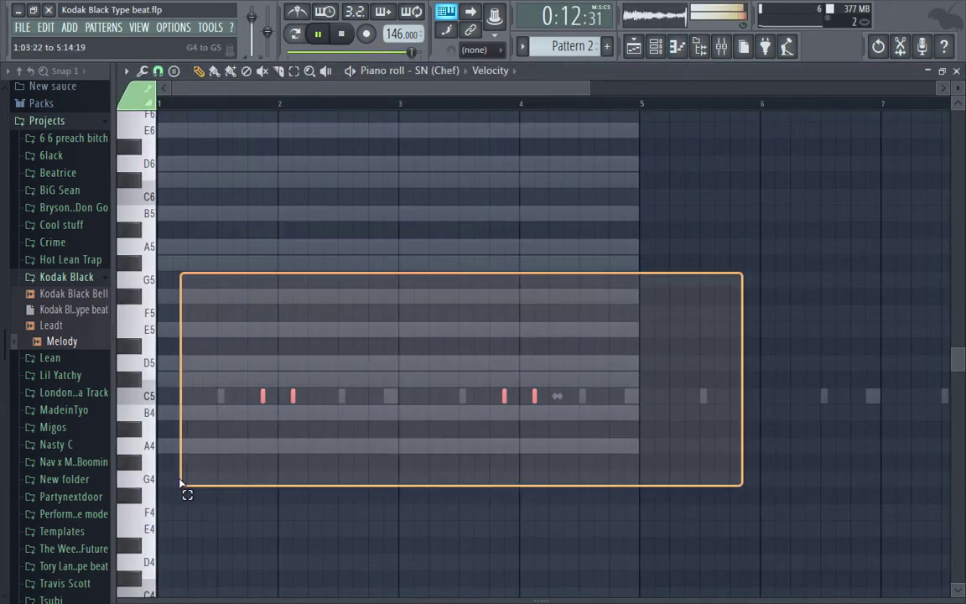
left_click_drag(263, 395, 745, 398)
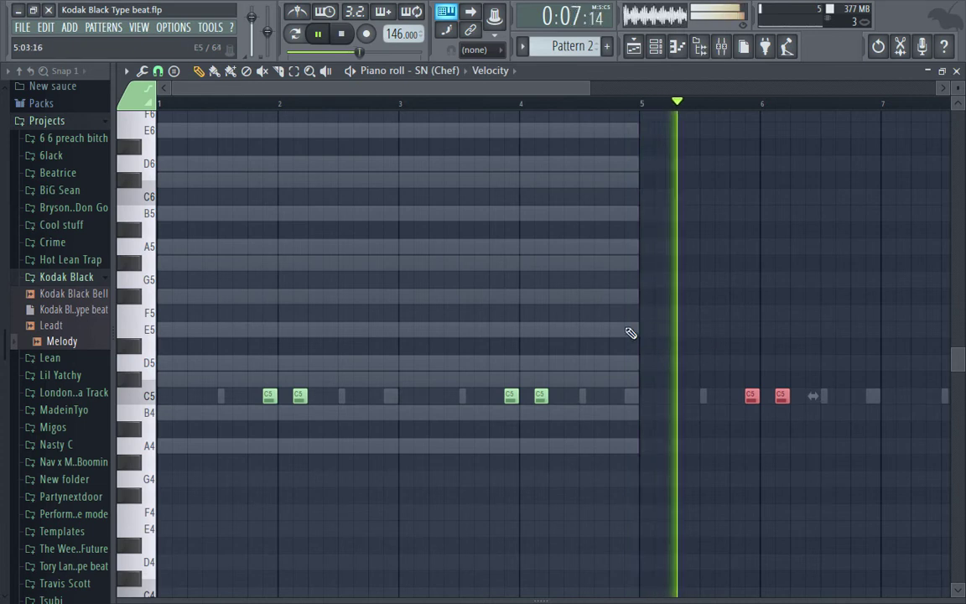
left_click(797, 233)
left_click(956, 70)
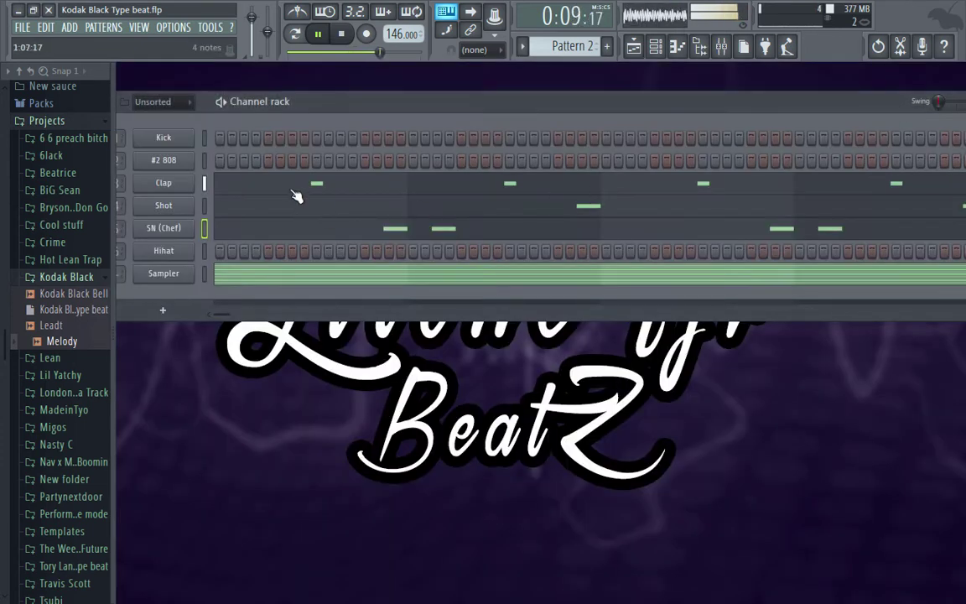
Open the Hihat channel in the piano roll and place C5 notes on steps 1 and 2 of bar 1
left_click(290, 246)
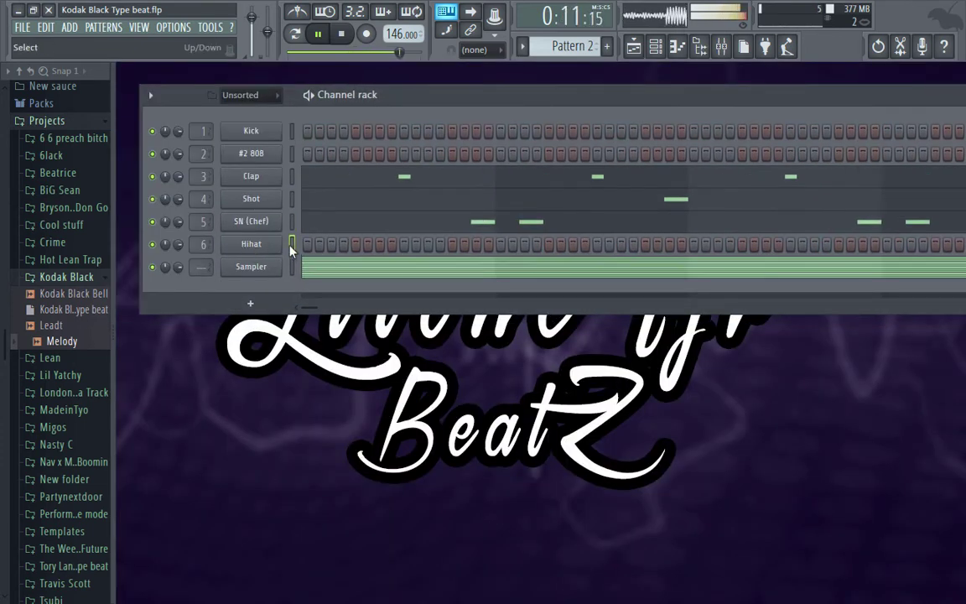
right_click(260, 249)
left_click(306, 244)
key("space")
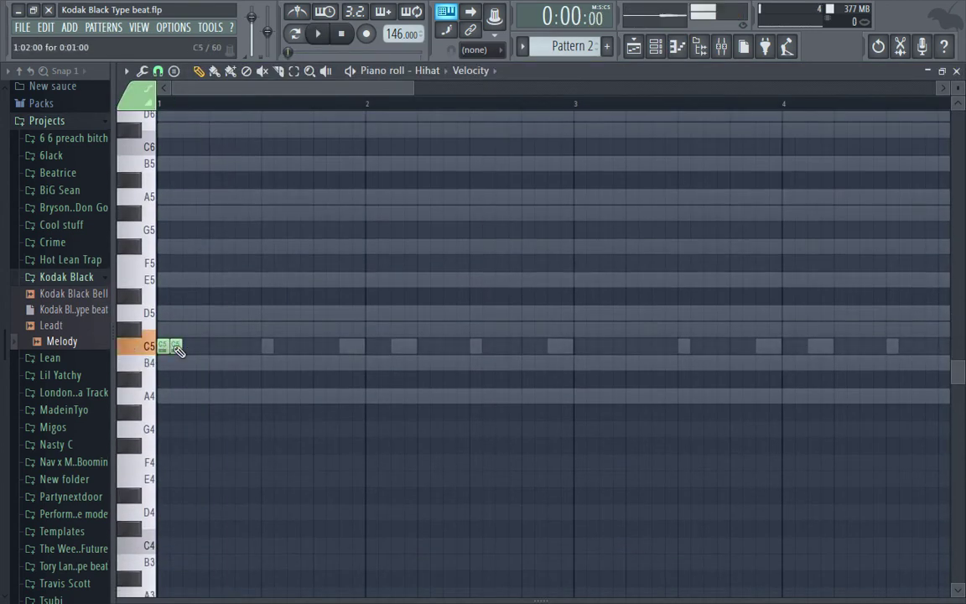
key("space")
key("space")
key("space")
scroll(186, 309, "up", 2)
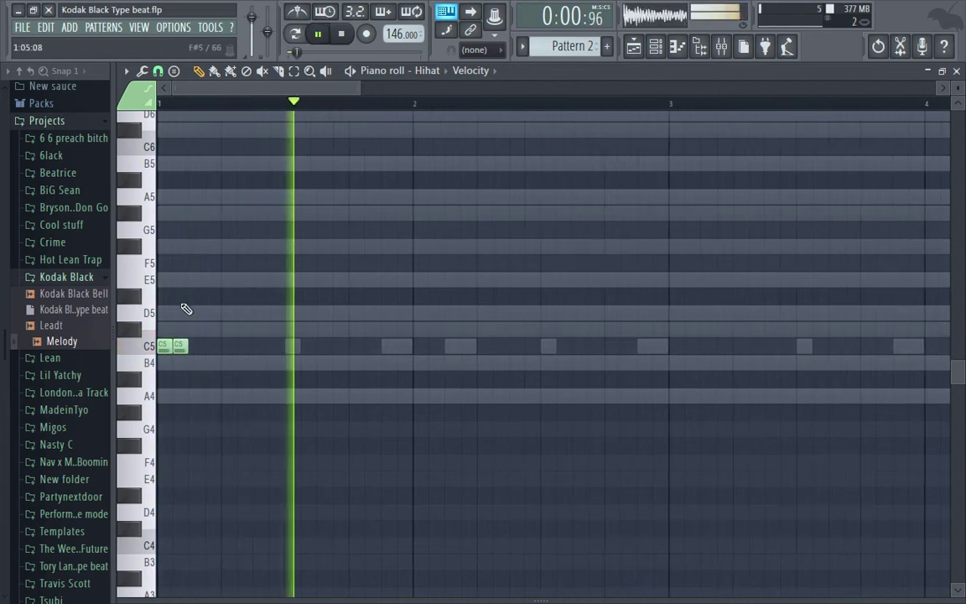
left_click(215, 346)
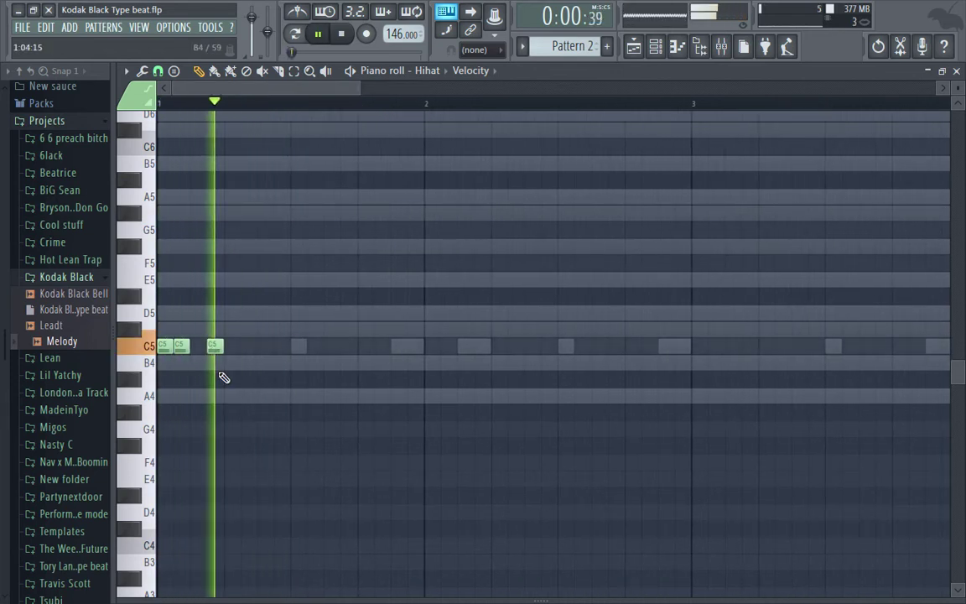
right_click(215, 349)
left_click(226, 348)
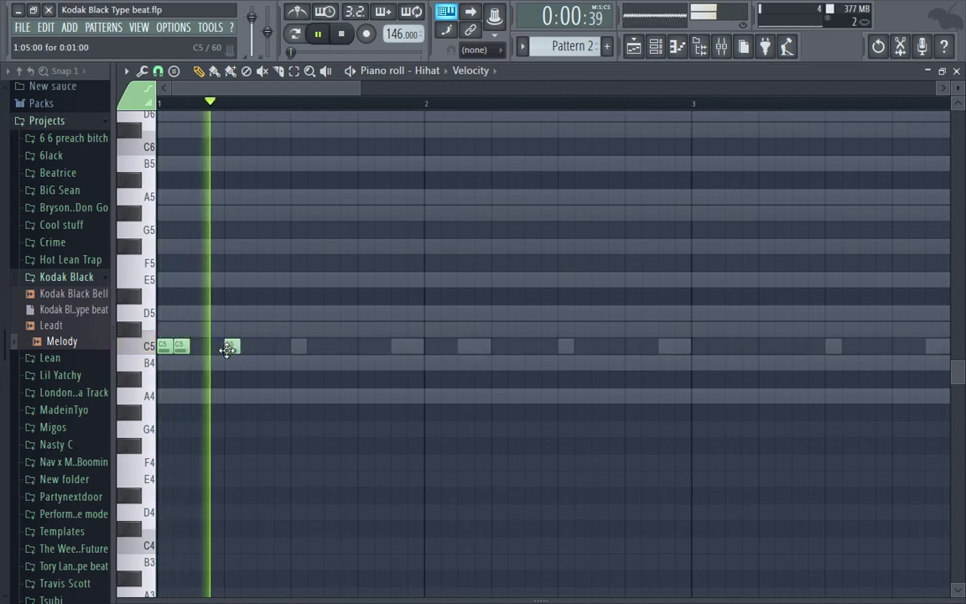
key("space")
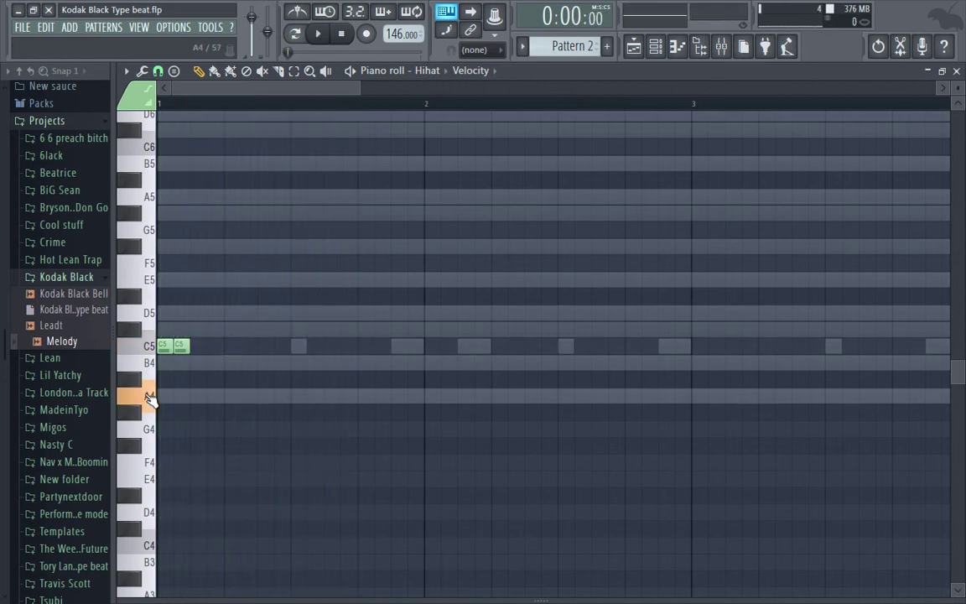
Set the piano roll snap to 1/3 beat and place three A4 Hihat notes across beat 2 of bar 1
left_click(159, 72)
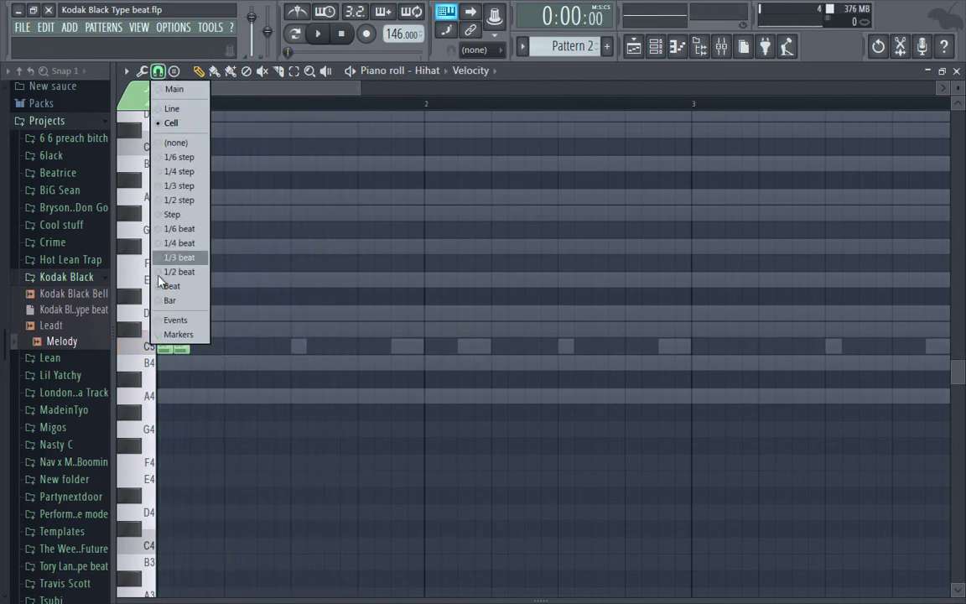
left_click(171, 257)
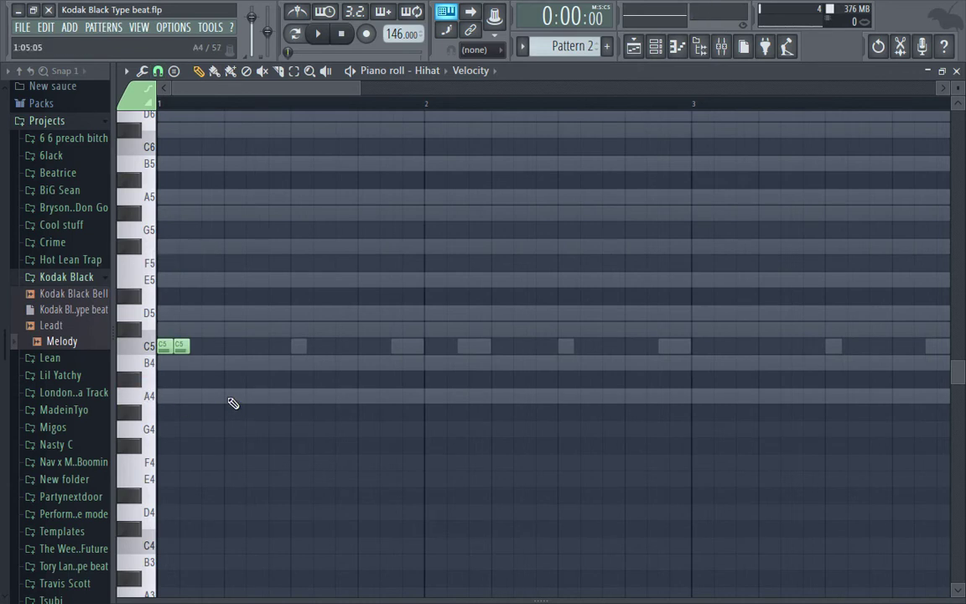
left_click(278, 397)
key("space")
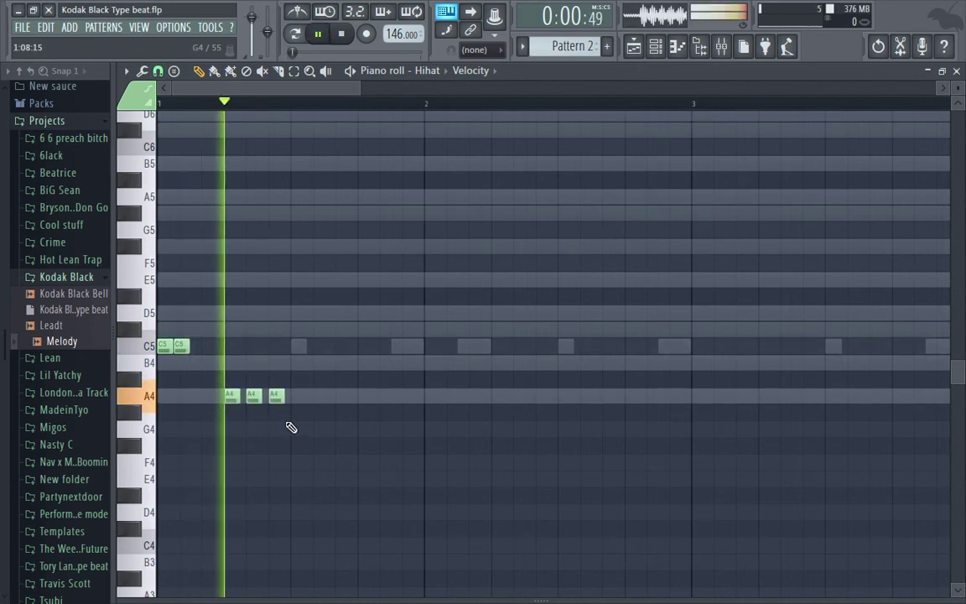
key("space")
Add C5 Hihat notes at the start of beats 3 and 4 of bar 1, checking them in playback
left_click(294, 349)
key("space")
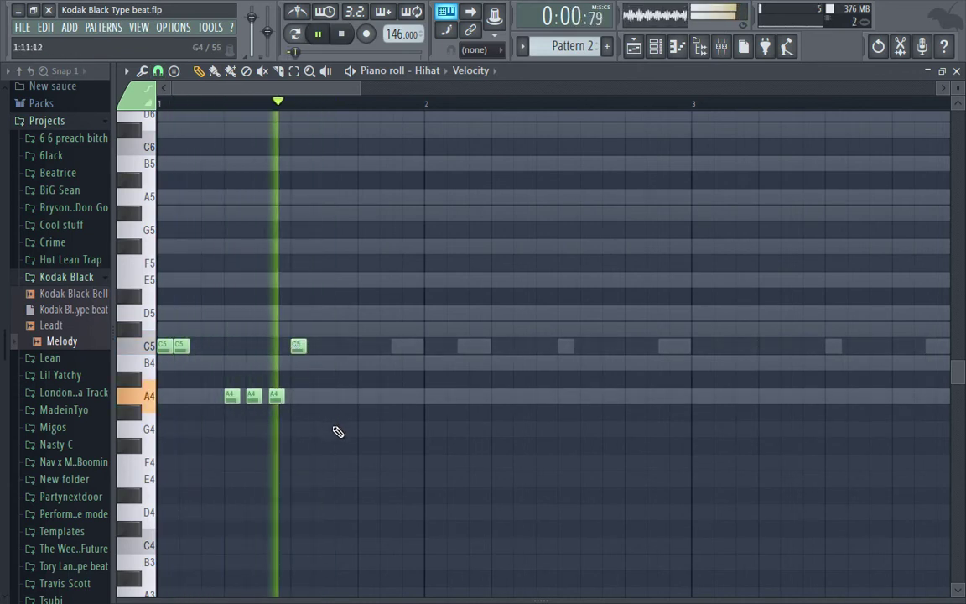
key("space")
key("space")
left_click(364, 346)
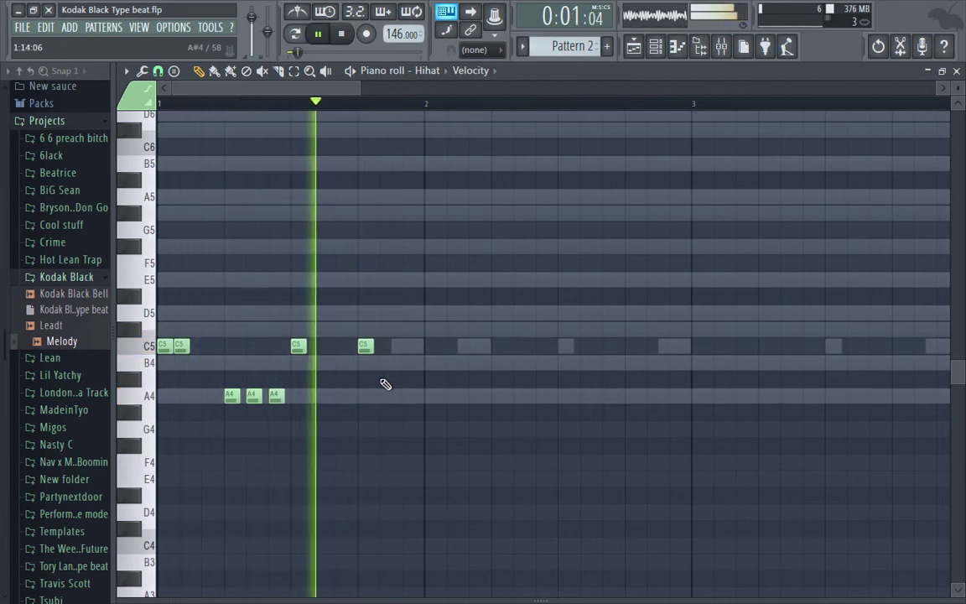
key("space")
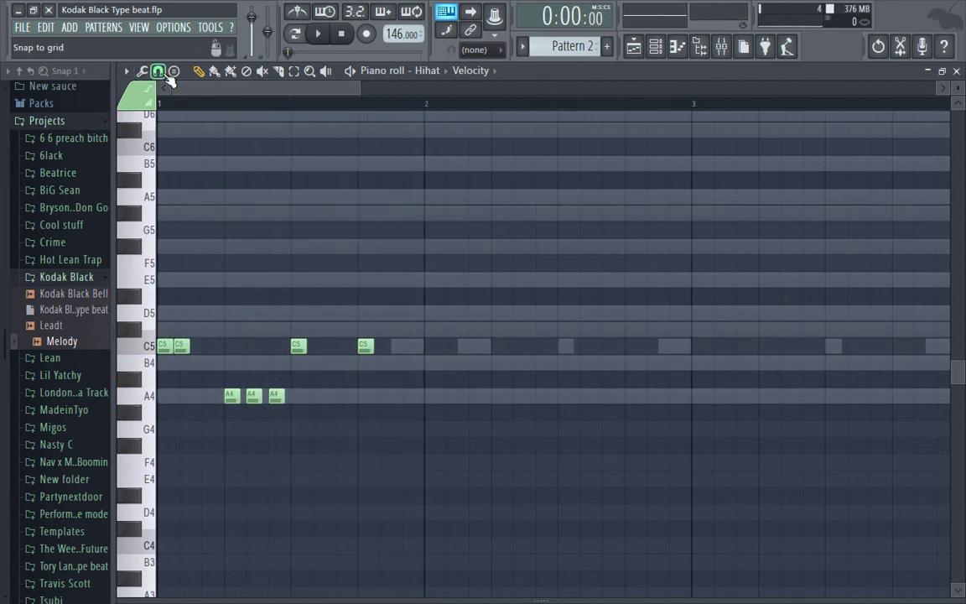
Change the snap, add a C5 Hihat note on step 14 and move the notes on steps 13 and 14 down to G4
left_click(164, 72)
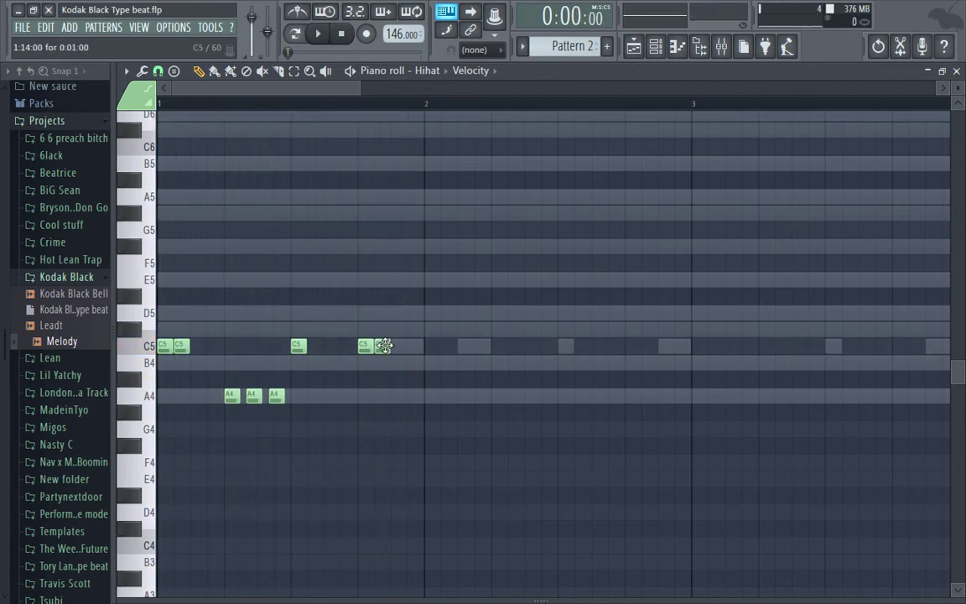
key("space")
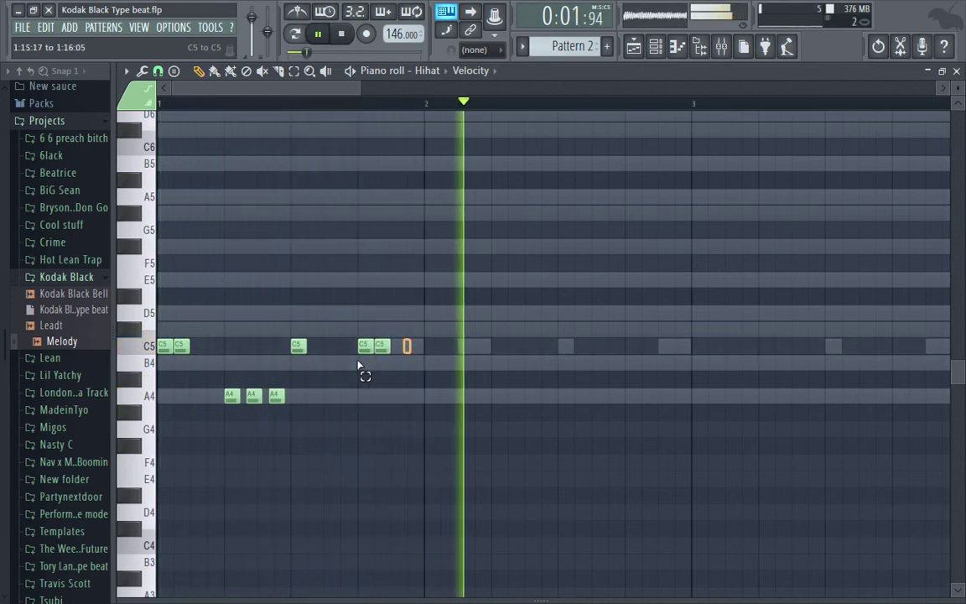
left_click_drag(358, 365, 361, 437)
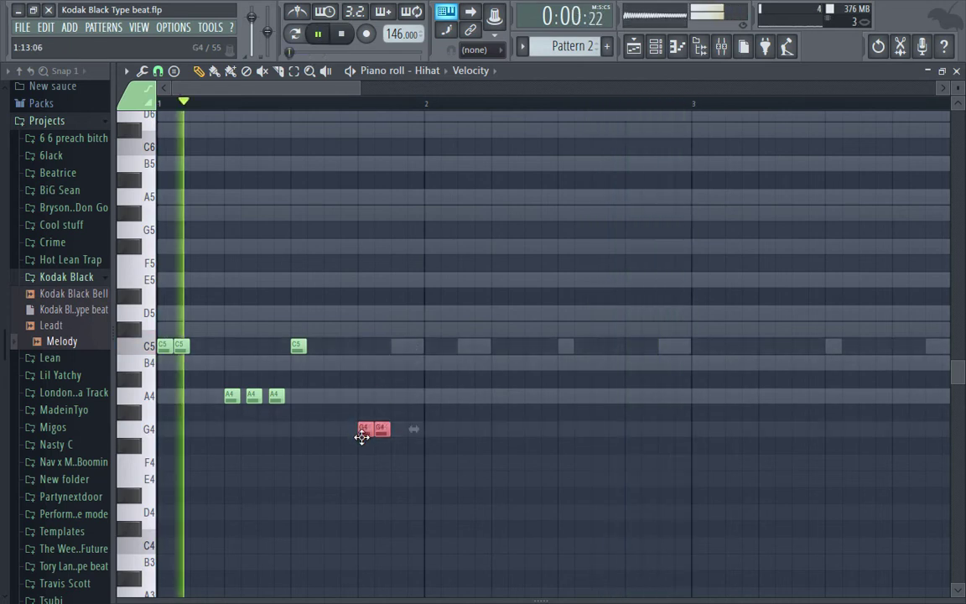
left_click(539, 424)
Add a C5 Hihat note at the start of bar 2 and play the pattern
key("space")
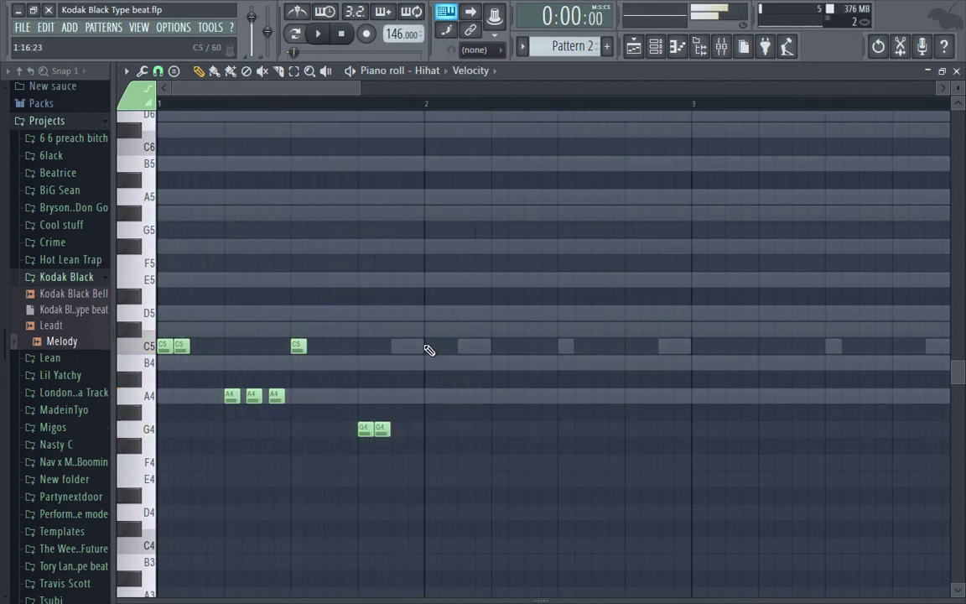
key("space")
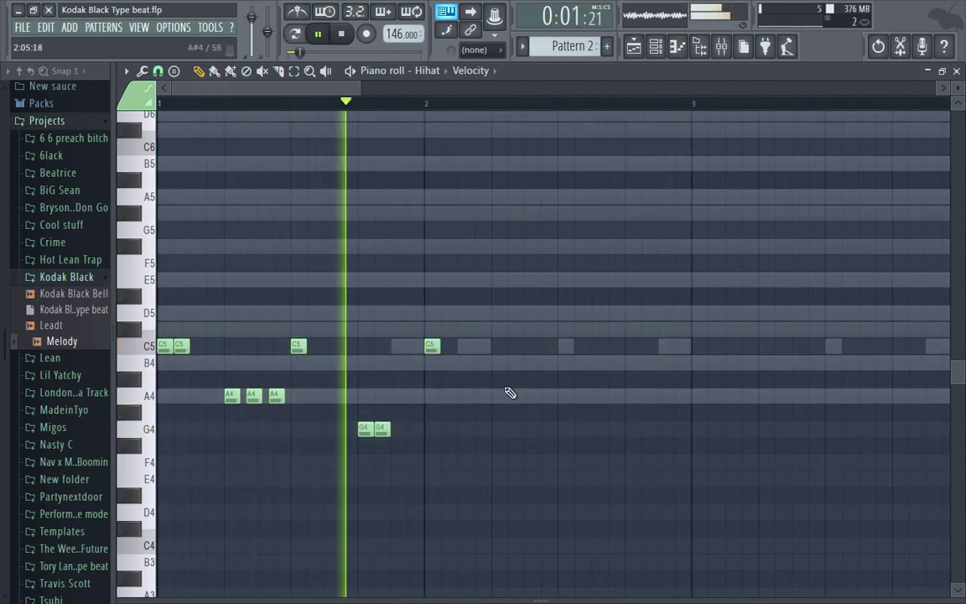
Add C5 Hihat notes on steps 5, 6 and 7 of bar 2 and step 11 of bar 1, checking them in playback
key("space")
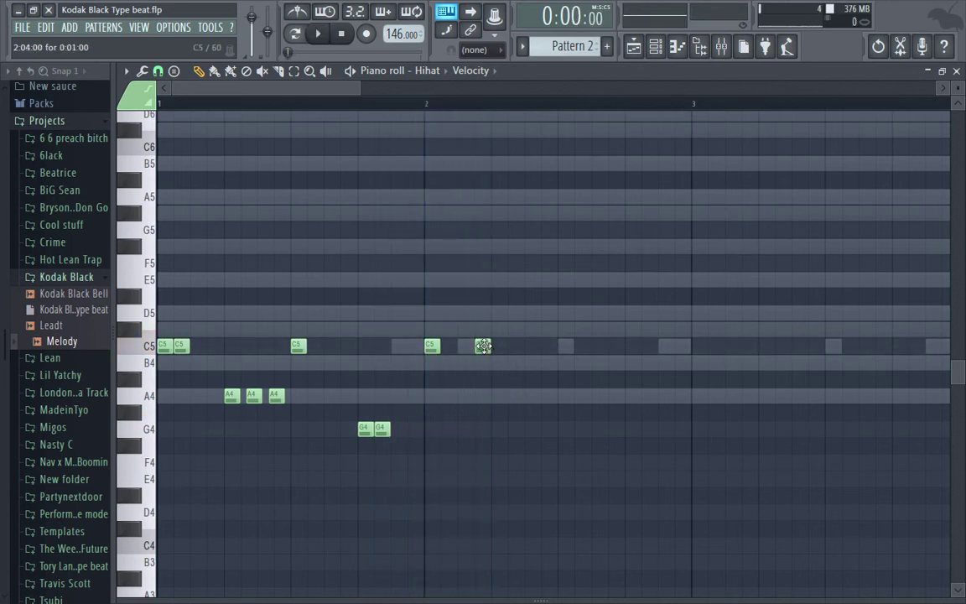
left_click(497, 348)
key("space")
left_click(512, 348)
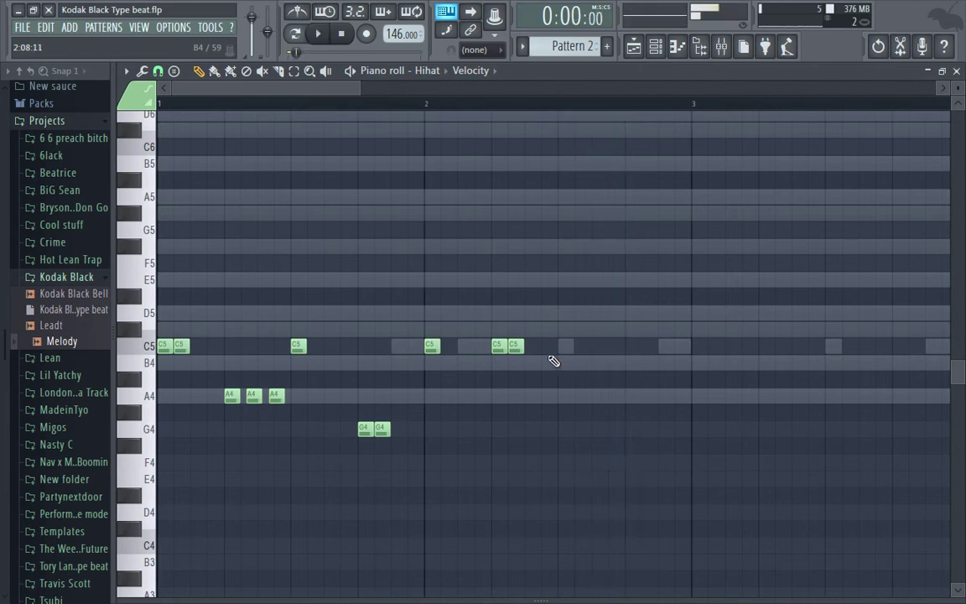
key("space")
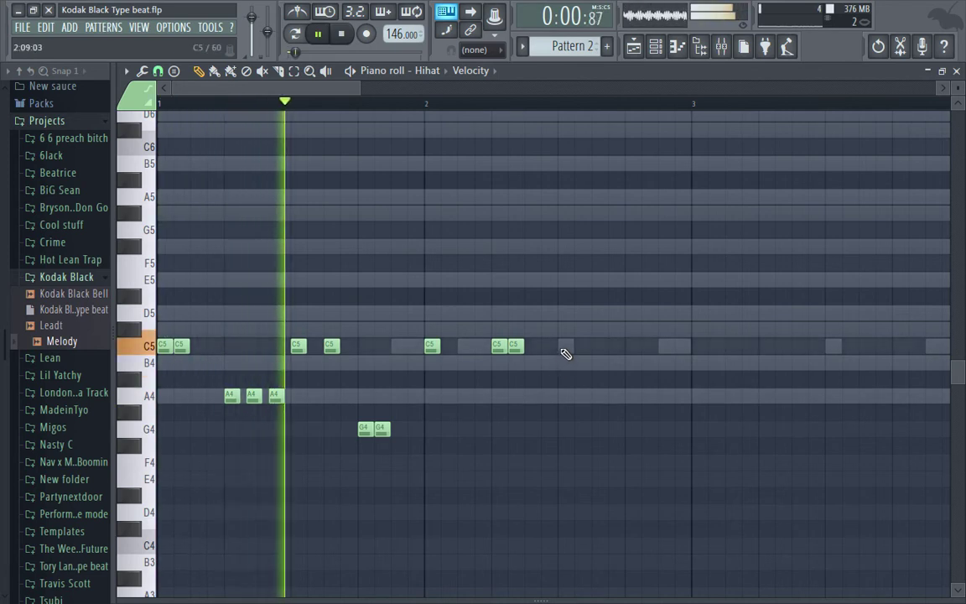
key("space")
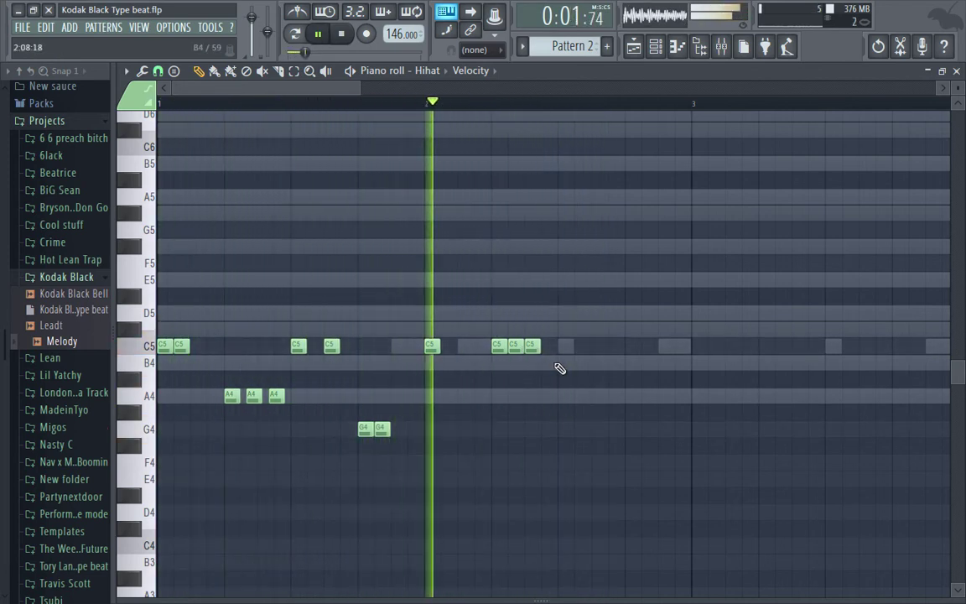
Add C5 Hihat notes on steps 9, 11 and 13 of bar 2 and G4 notes on steps 15 and 16
left_click(565, 347)
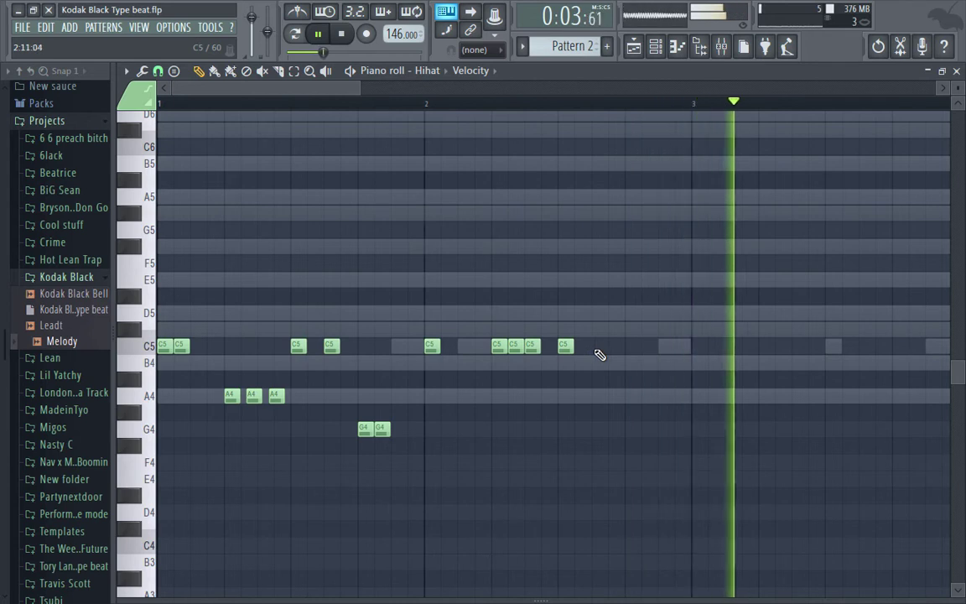
left_click(597, 347)
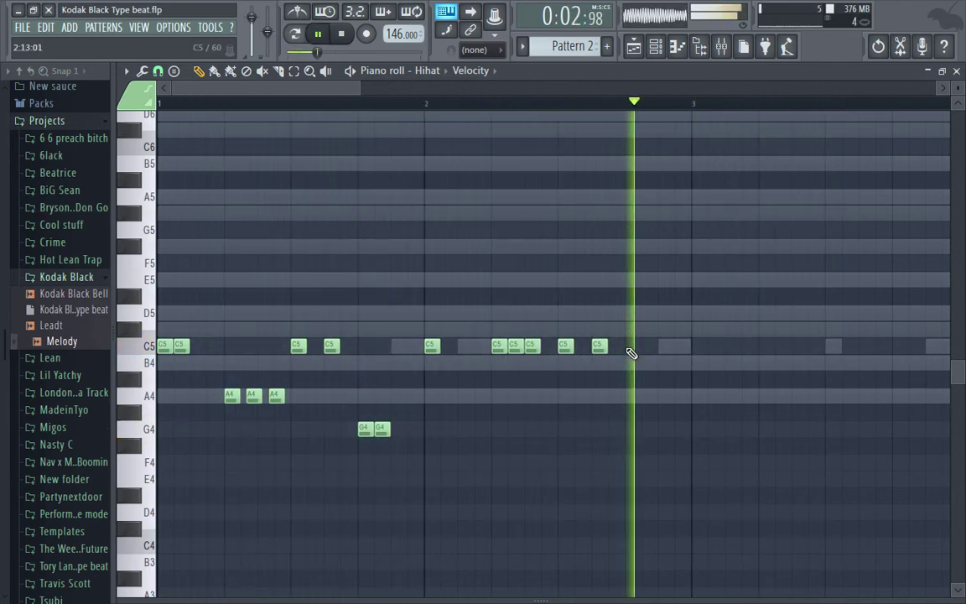
left_click(629, 347)
key("space")
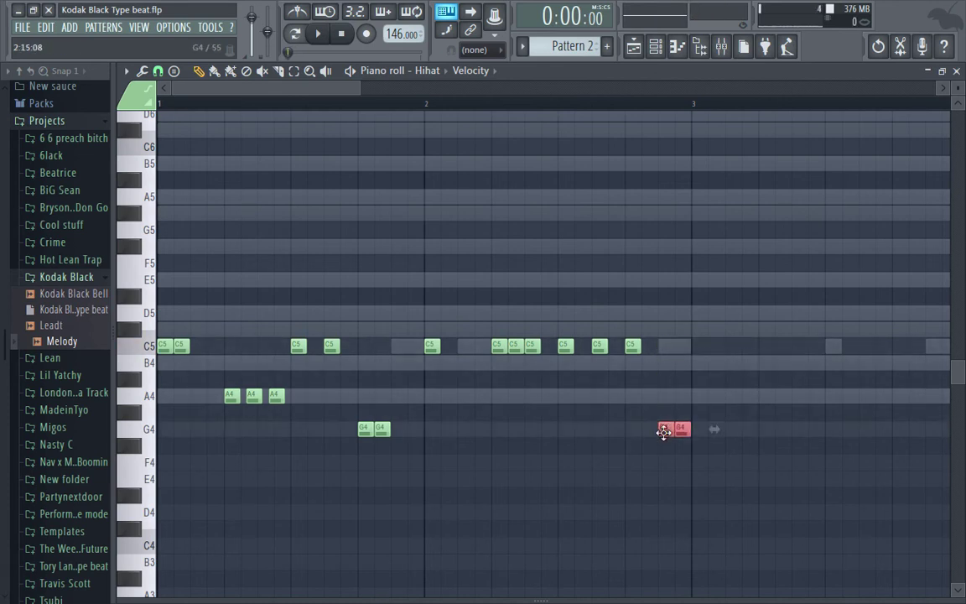
left_click(763, 360)
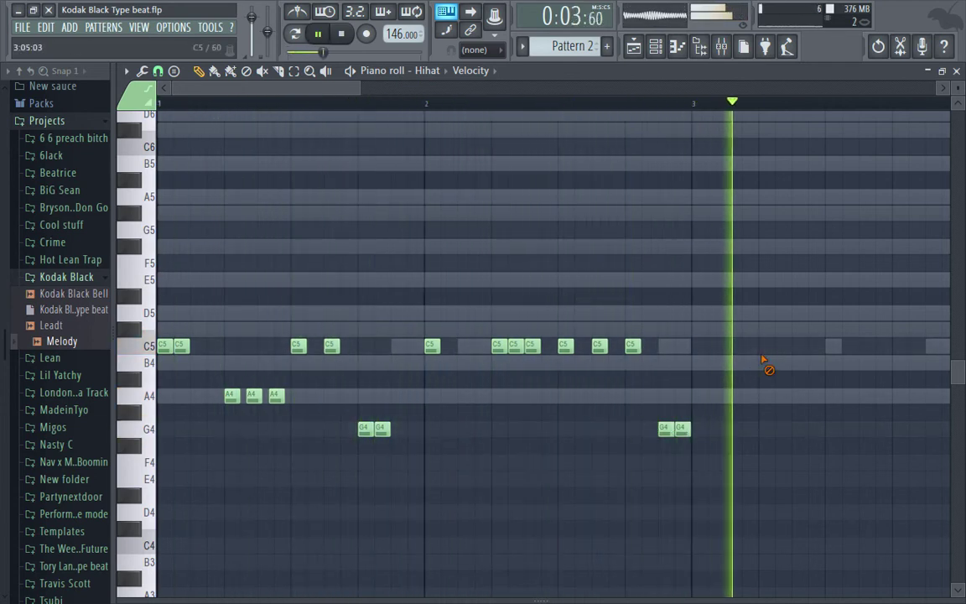
Duplicate the two-bar Hihat pattern until it fills eight bars, and close the piano roll
key("ctrl+b")
left_click(891, 262)
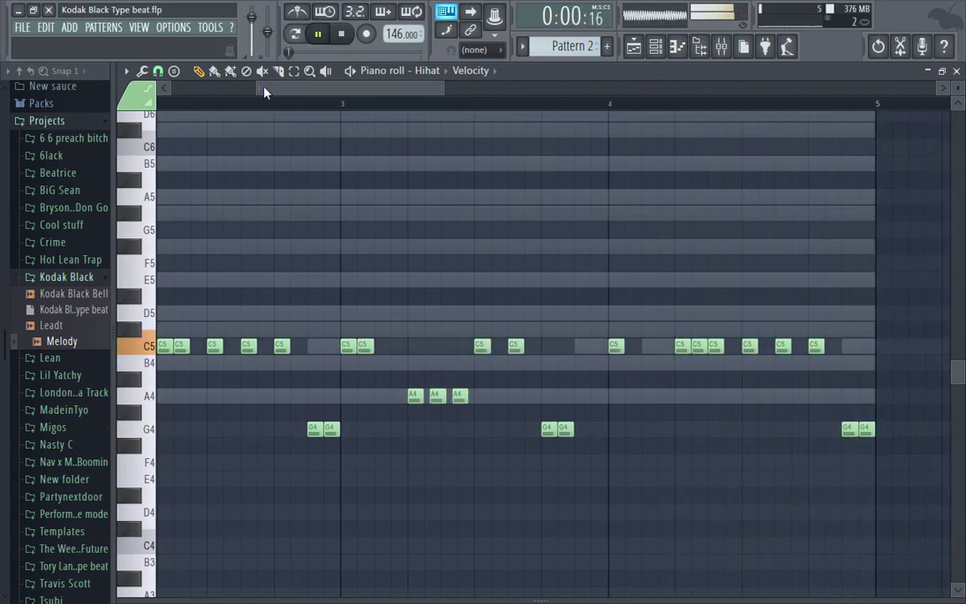
left_click_drag(260, 87, 19, 135)
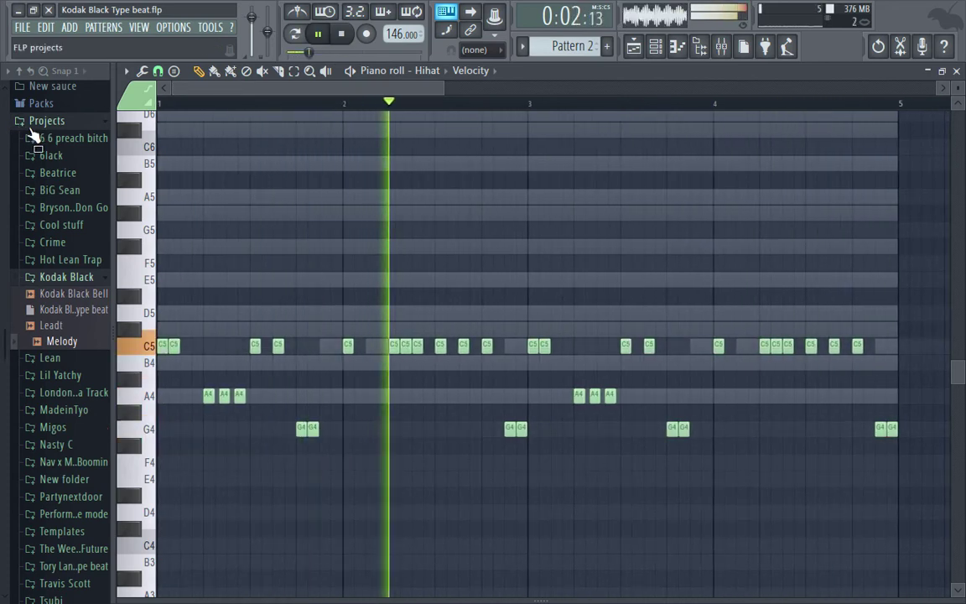
key("ctrl+b")
left_click_drag(433, 87, 30, 120)
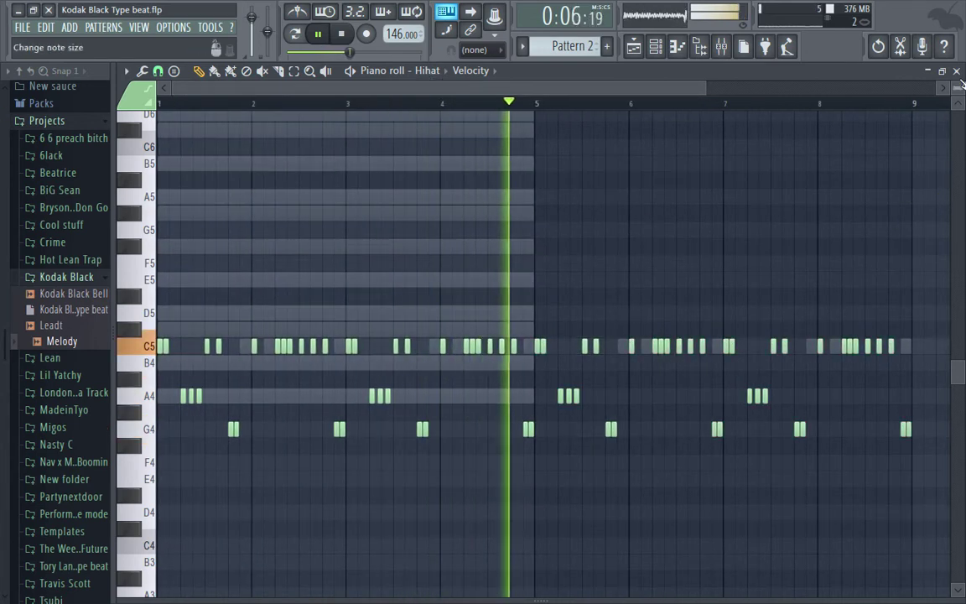
key("F7")
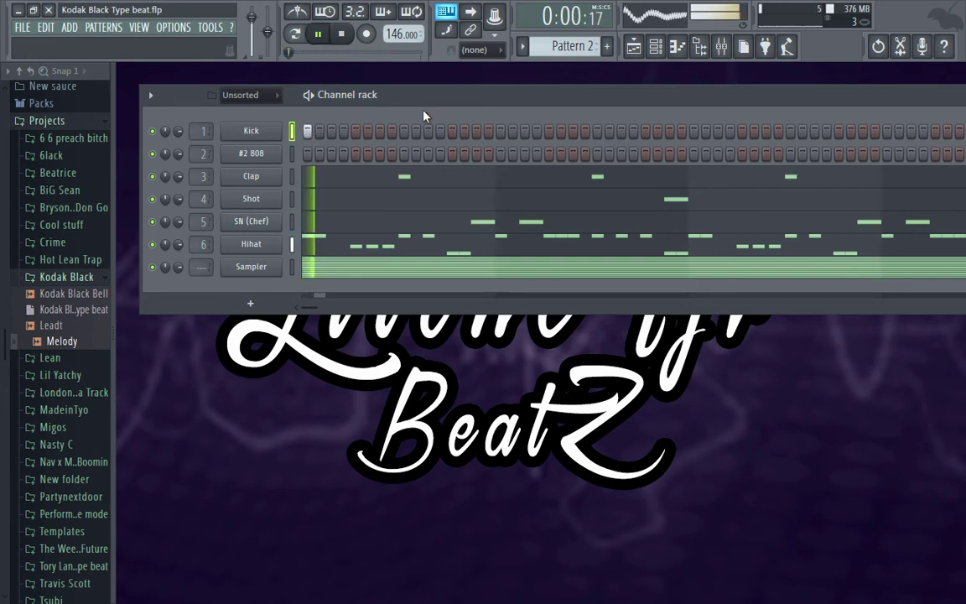
Add Kick hits on step 13 of bar 1, steps 7 and 13 of bar 2 and step 1 of bar 3, checking playback
left_click(452, 132)
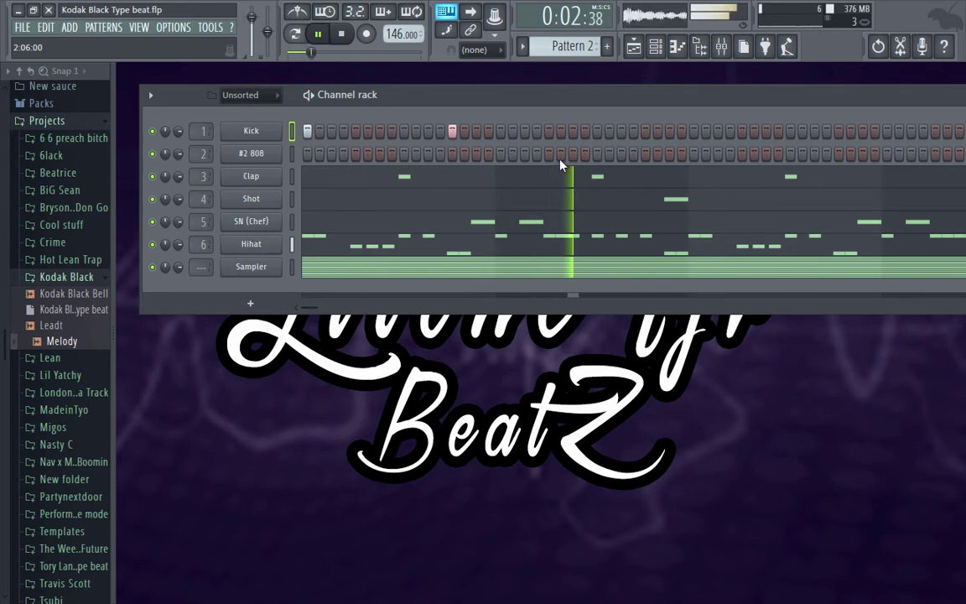
key("space")
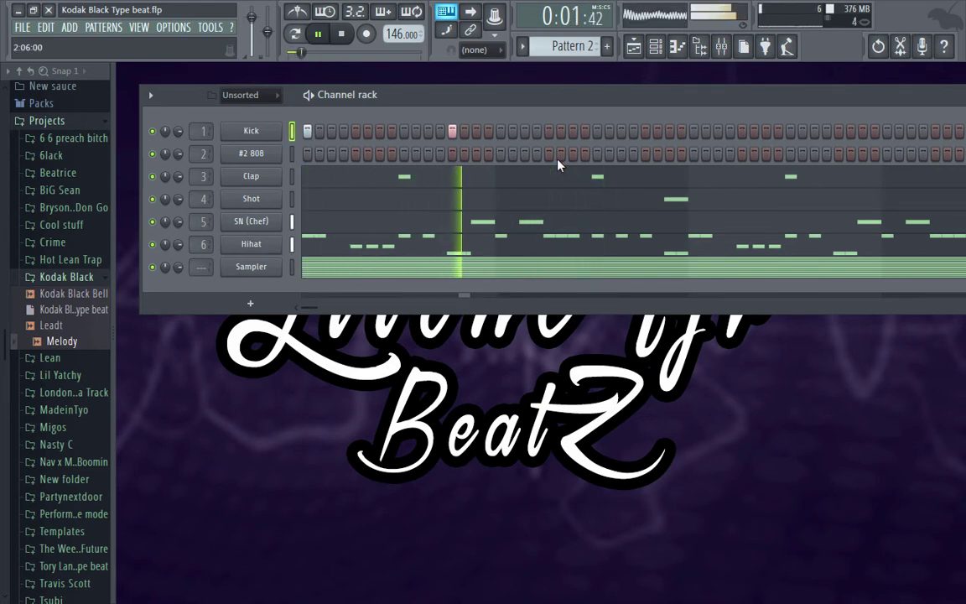
left_click(550, 133)
key("space")
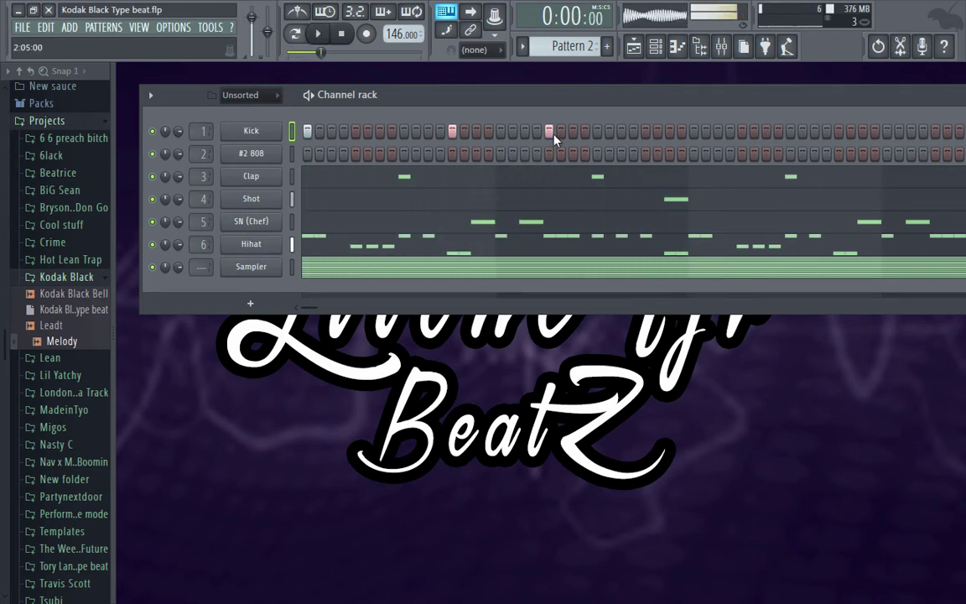
left_click_drag(590, 110, 510, 131)
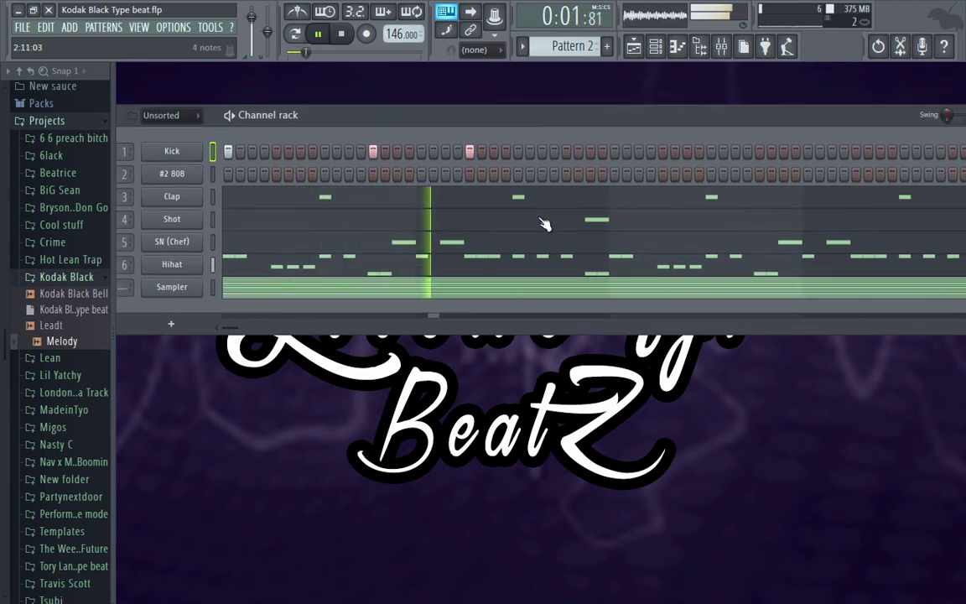
left_click(471, 153)
left_click(494, 153)
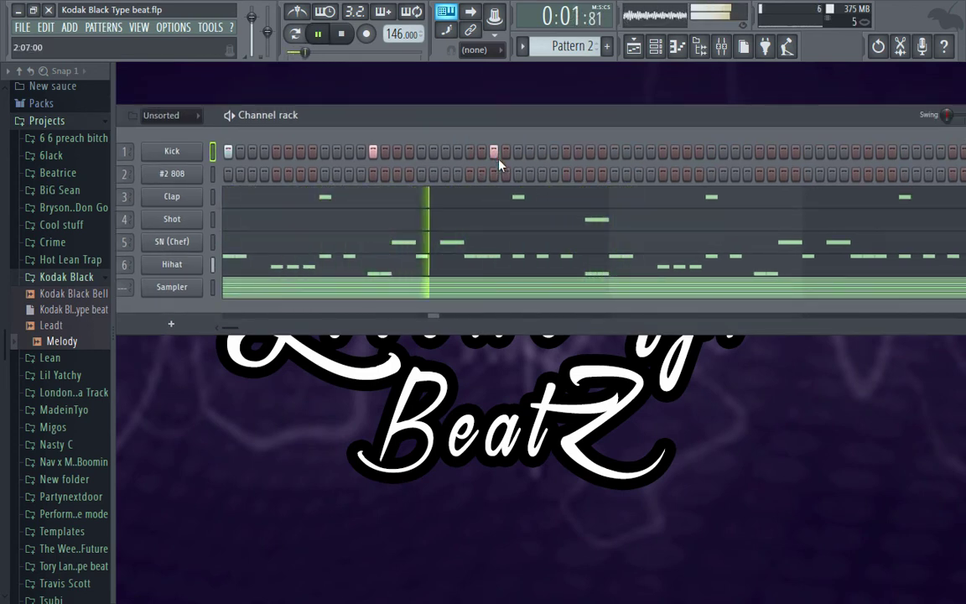
left_click(566, 156)
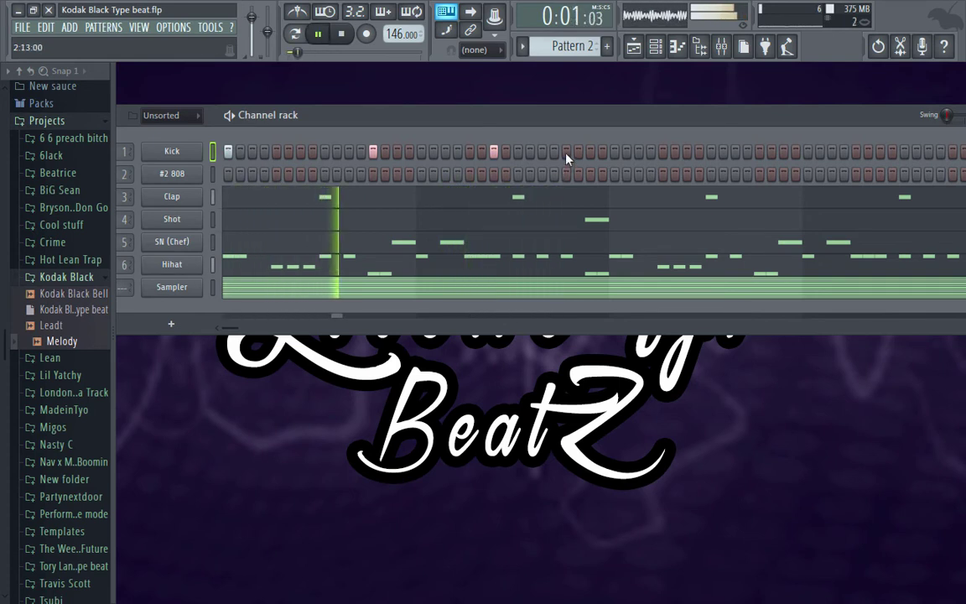
left_click(617, 153)
Add Kick hits on step 13 of bar 3 and steps 5, 7 and 13 of bar 4
left_click_drag(658, 114, 599, 123)
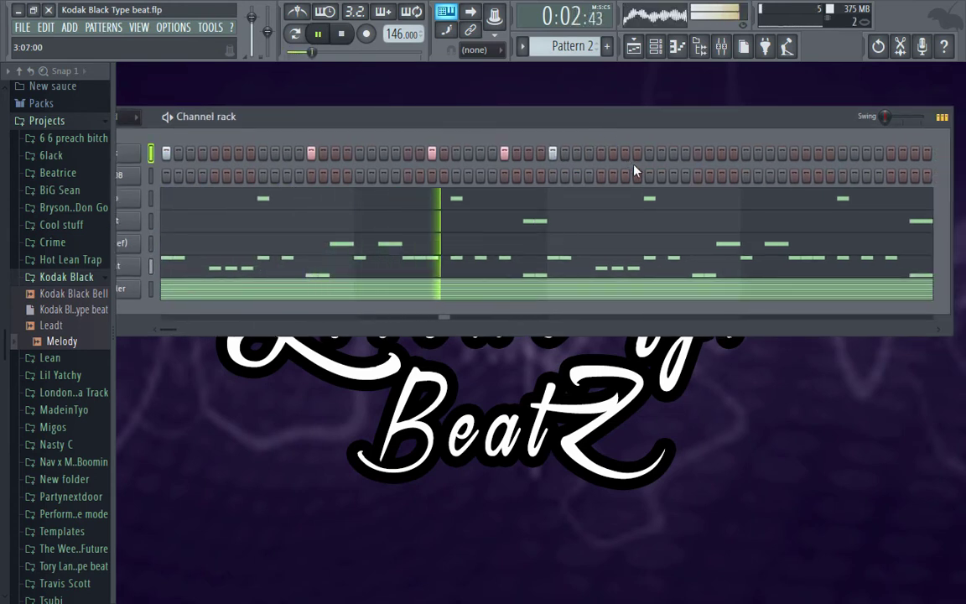
left_click(698, 154)
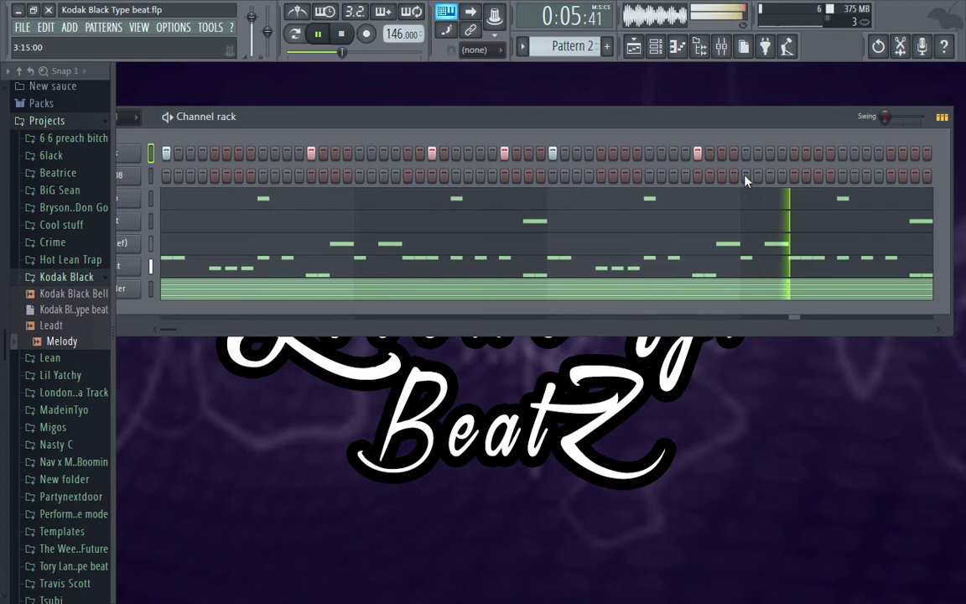
left_click(817, 155)
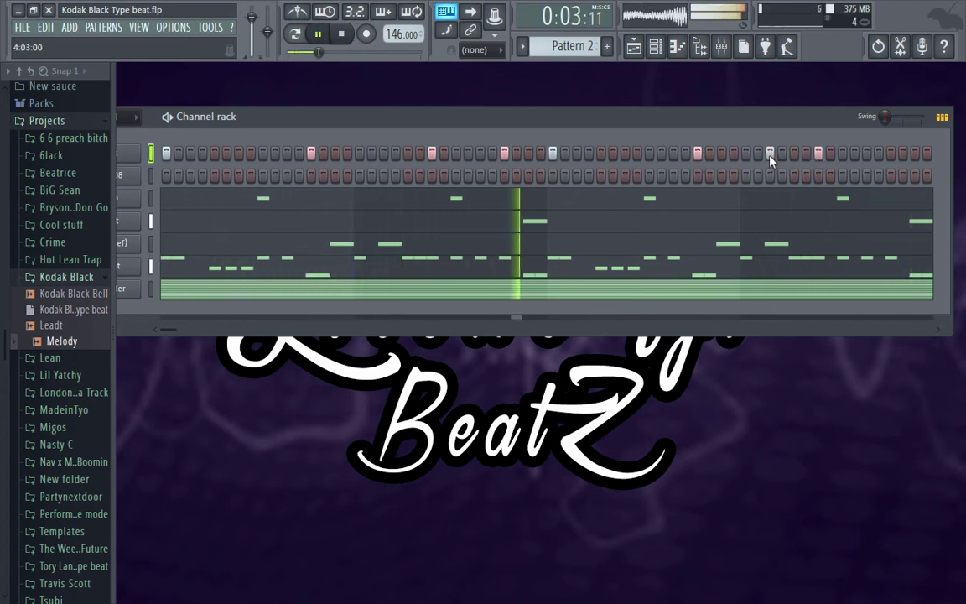
left_click(794, 158)
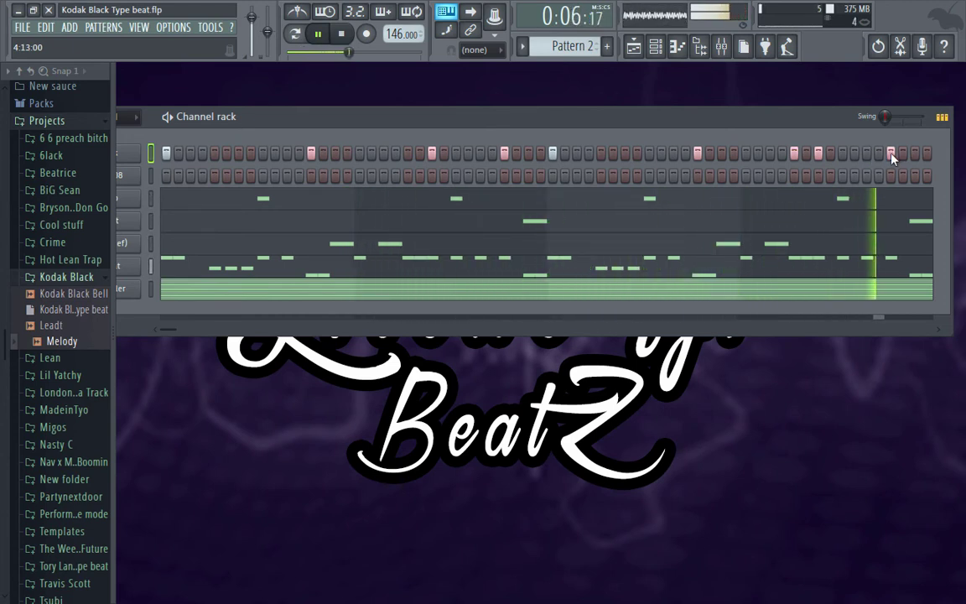
Open the Kick channel in the piano roll and copy its four-bar pattern to bars 5 to 8
right_click(137, 154)
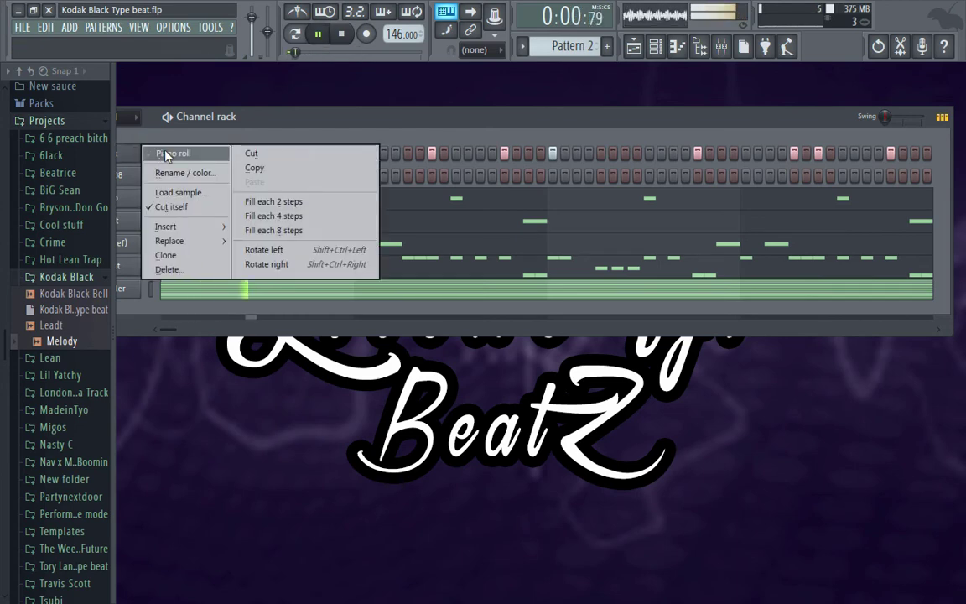
left_click(166, 154)
left_click(162, 346)
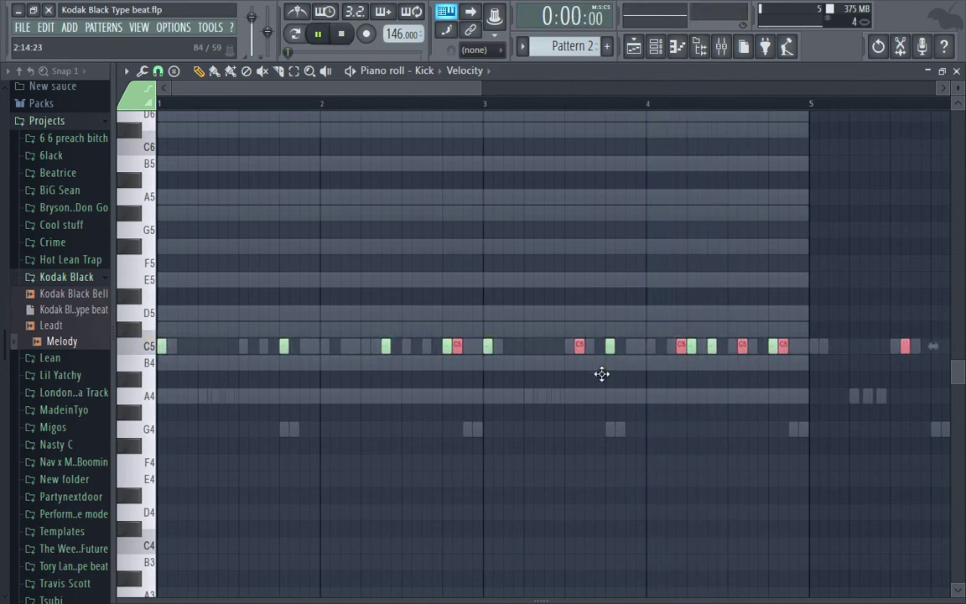
key("shift+Right")
key("shift+Right")
key("shift+Right")
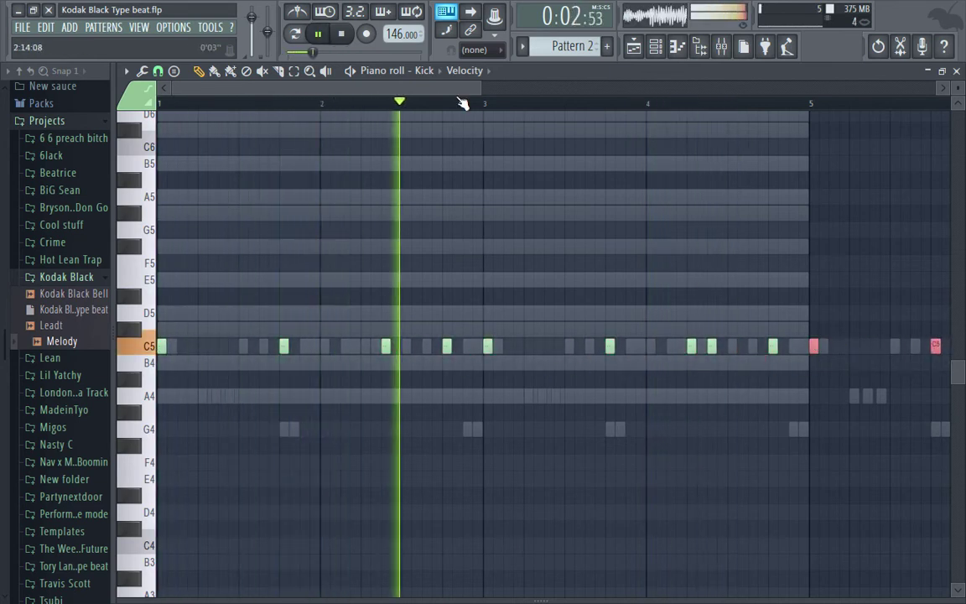
In bar 8, add C5 Kick notes on steps 11 and 15, delete the one on step 13 and close the piano roll
left_click_drag(469, 88, 687, 94)
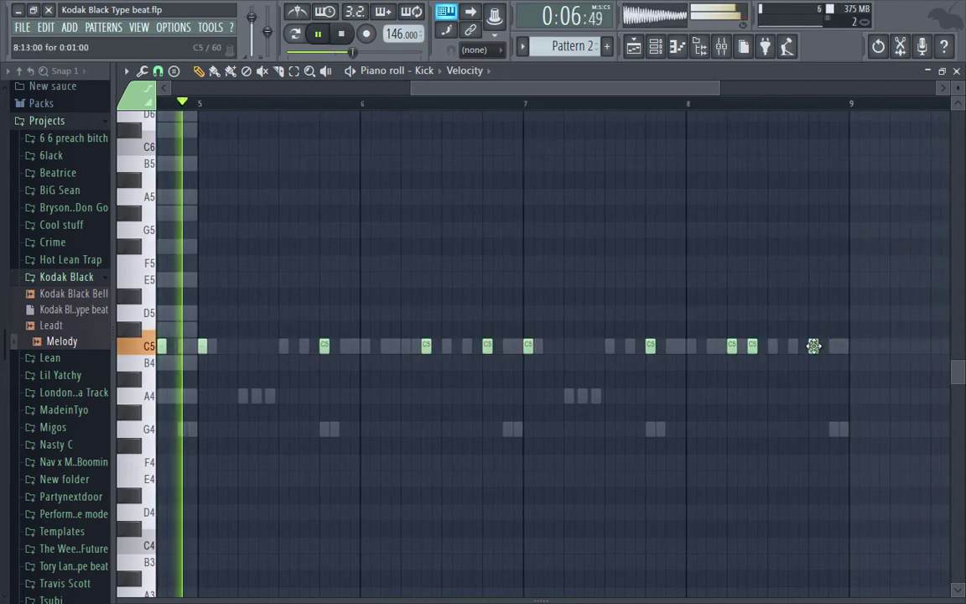
left_click(833, 346)
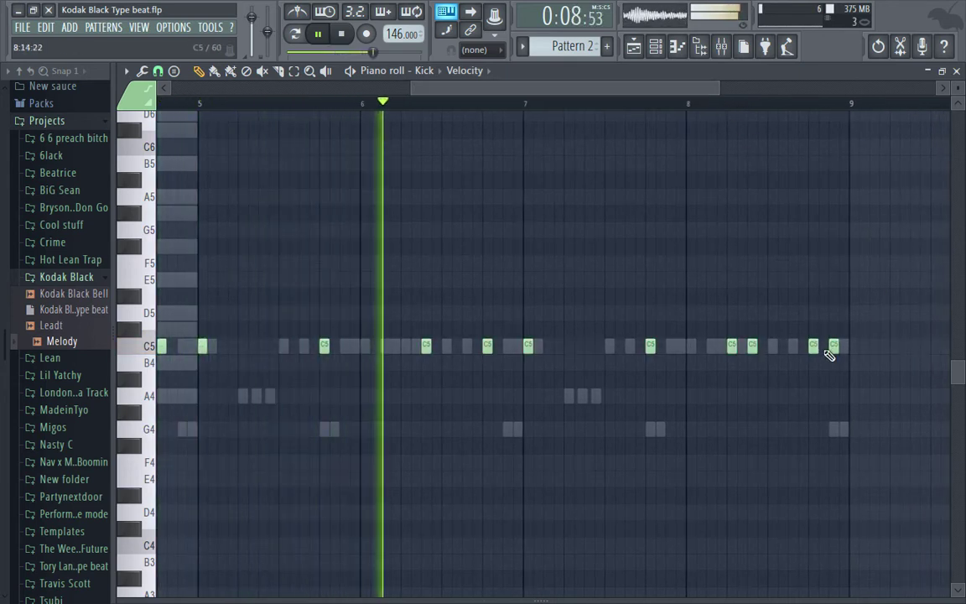
right_click(814, 345)
left_click(792, 346)
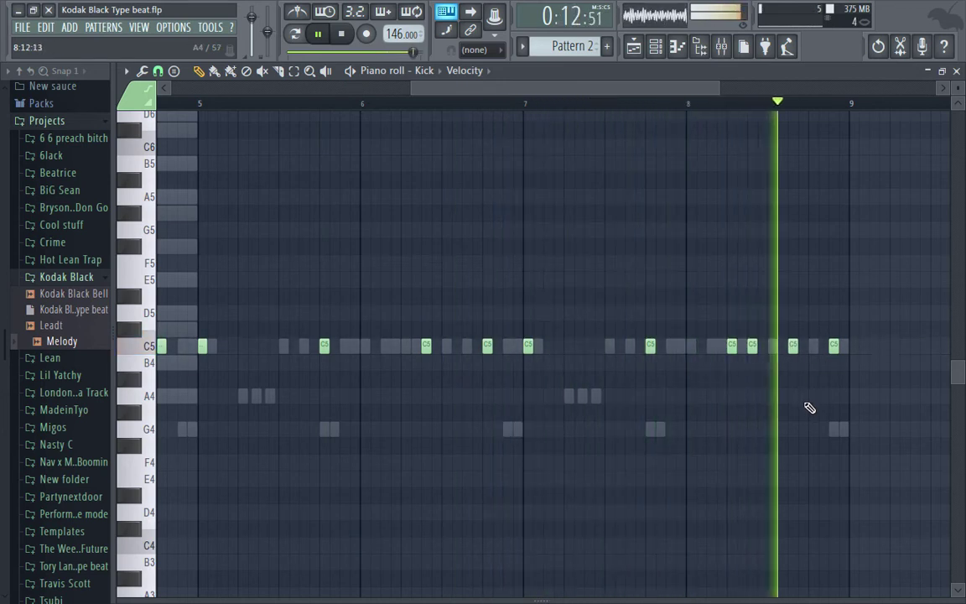
left_click(956, 72)
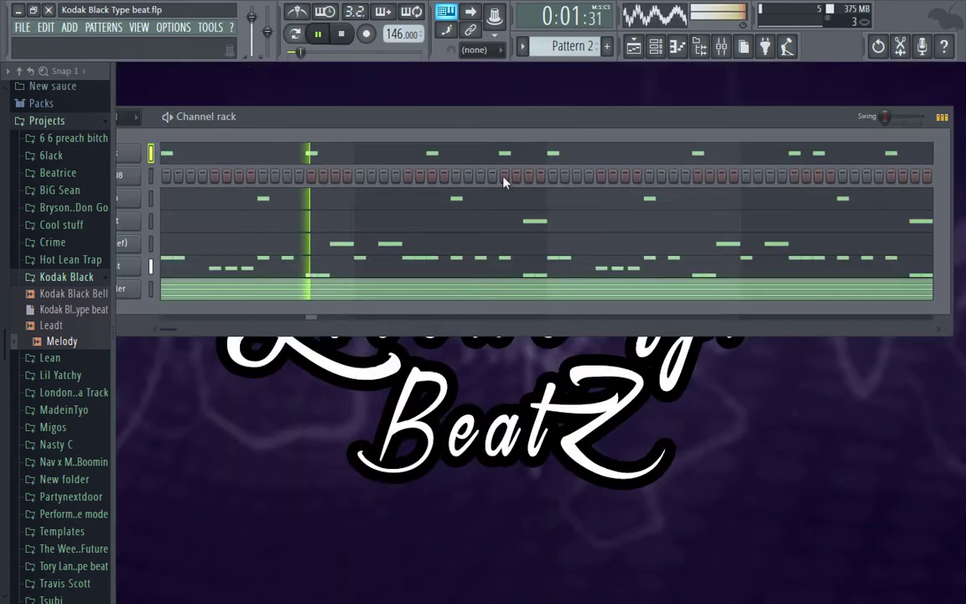
Copy the Kick channel's notes into the #2 808 channel
left_click_drag(265, 122, 401, 117)
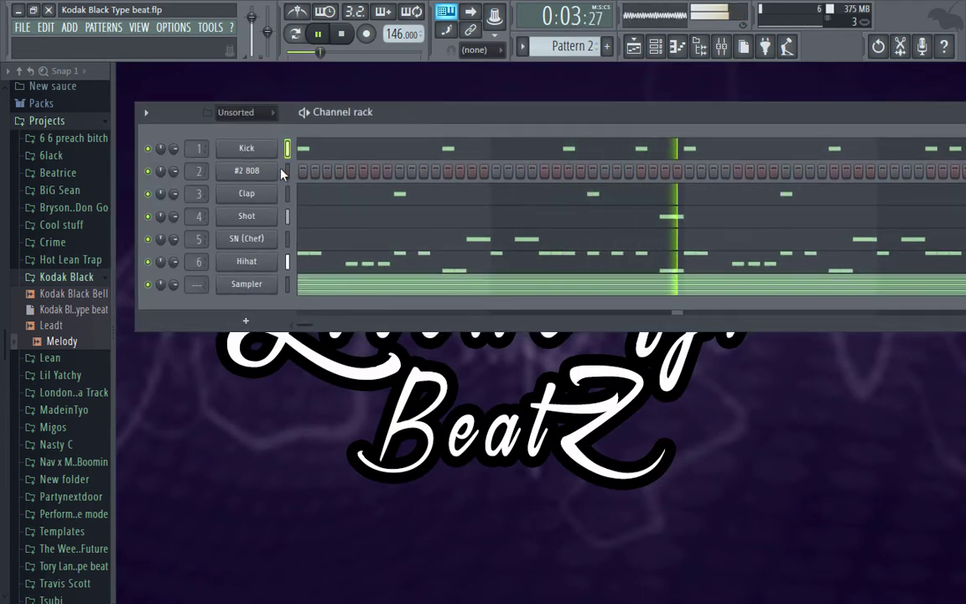
left_click(288, 172)
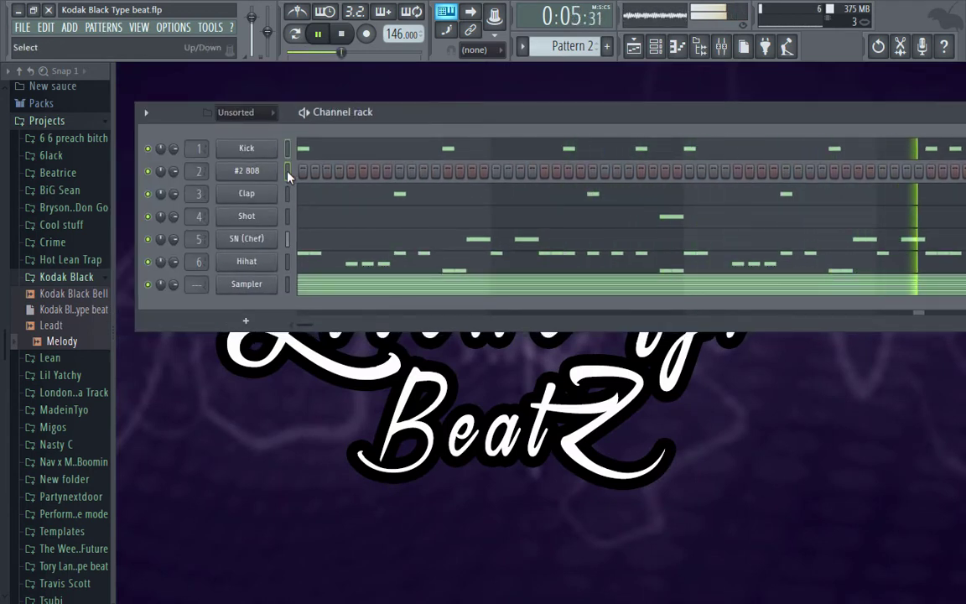
key("ctrl+v")
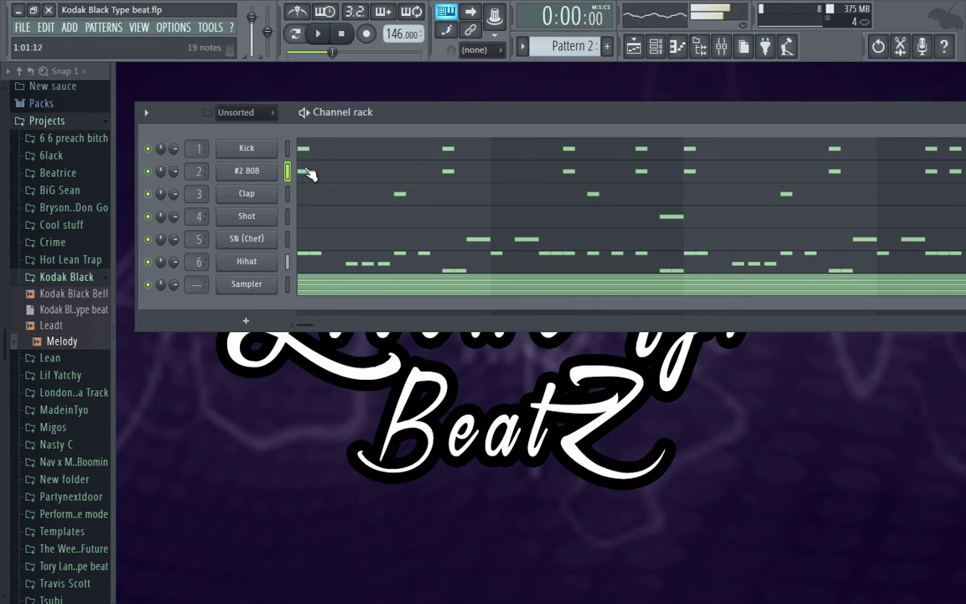
Open the #2 808 channel in the piano roll and apply legato so each note extends to the next one
key("F7")
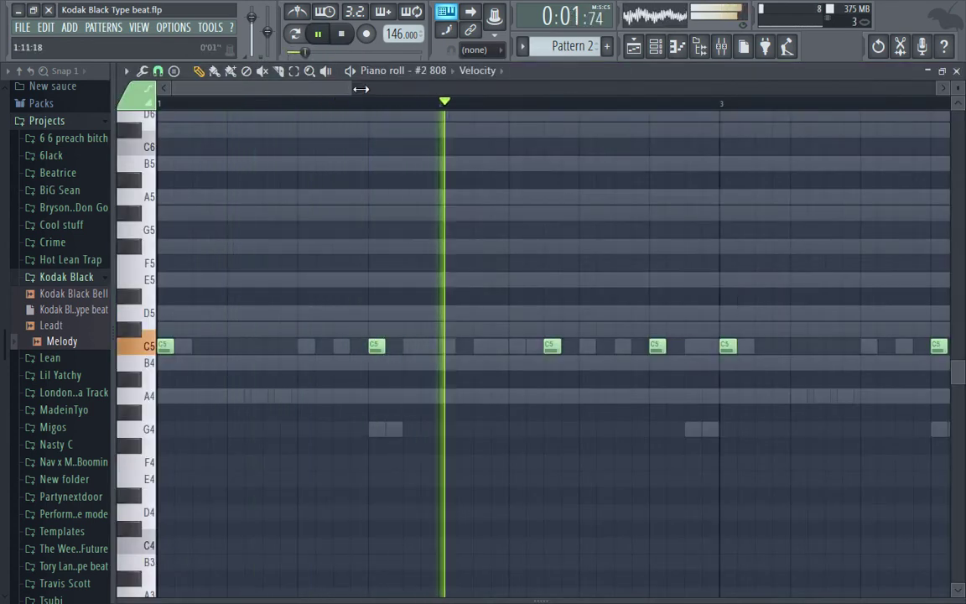
key("space")
scroll(871, 283, "down", 1)
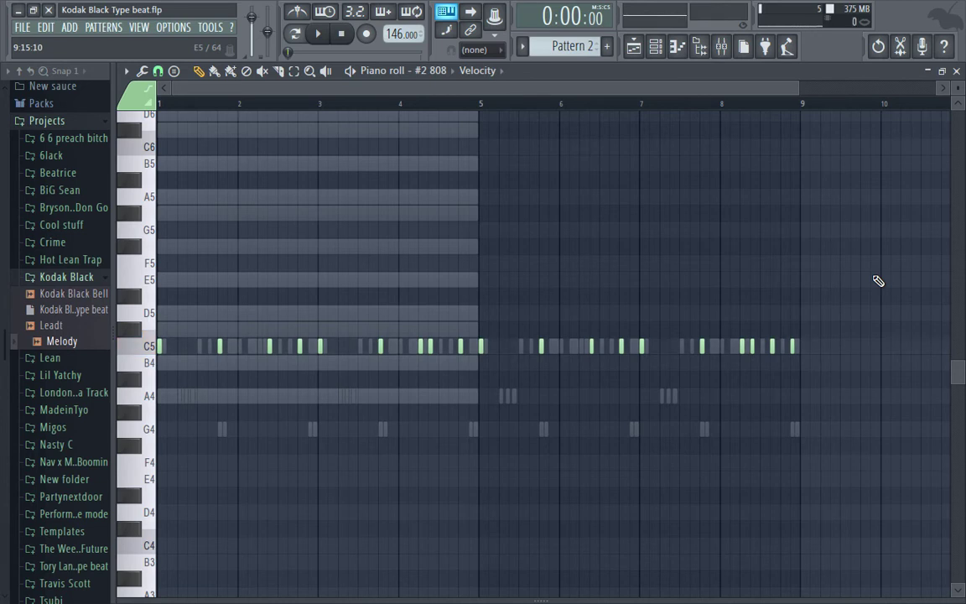
key("ctrl+l")
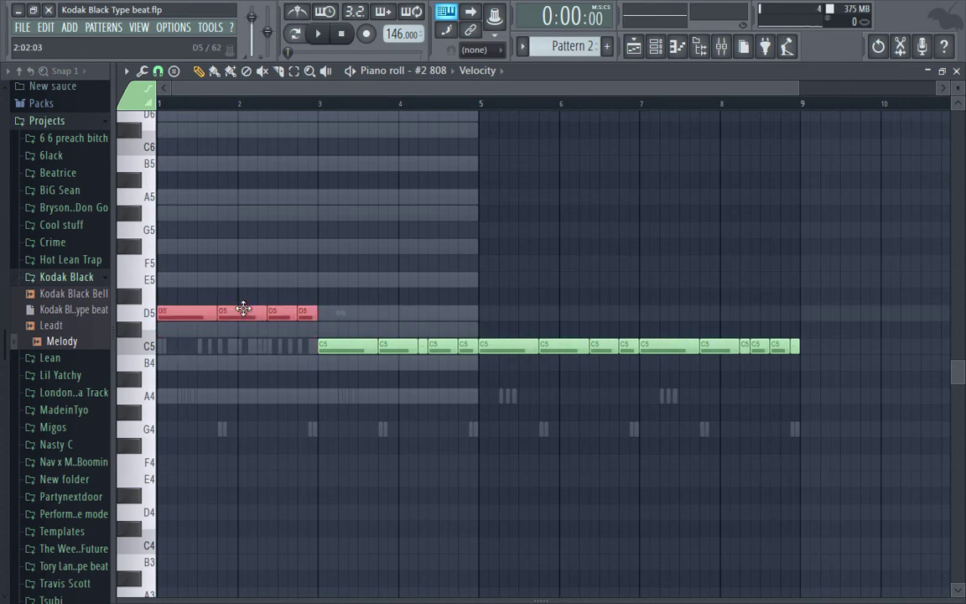
Play the pattern and raise the last two 808 notes of bar 2 to A5
key("space")
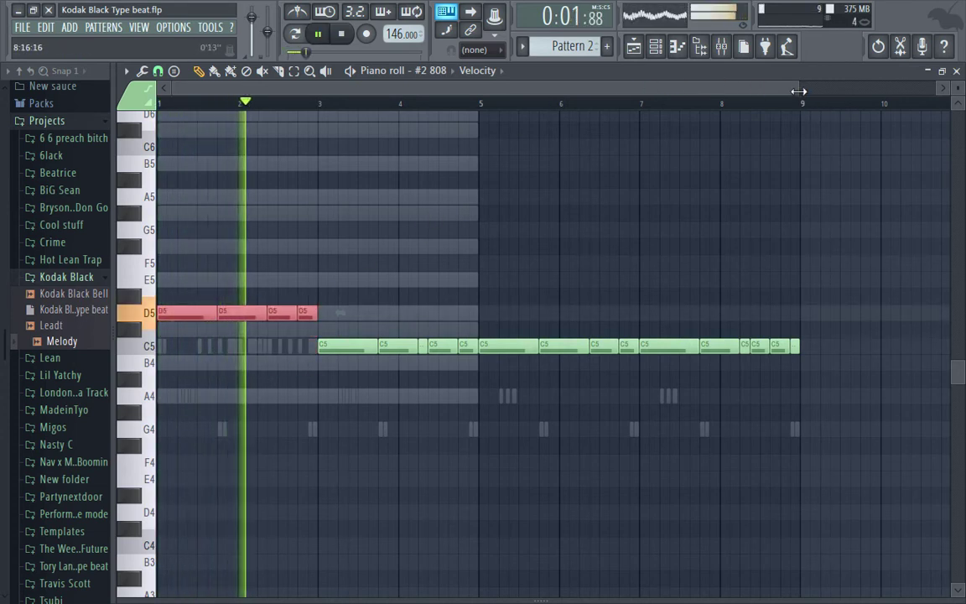
left_click_drag(799, 90, 635, 89)
key("space")
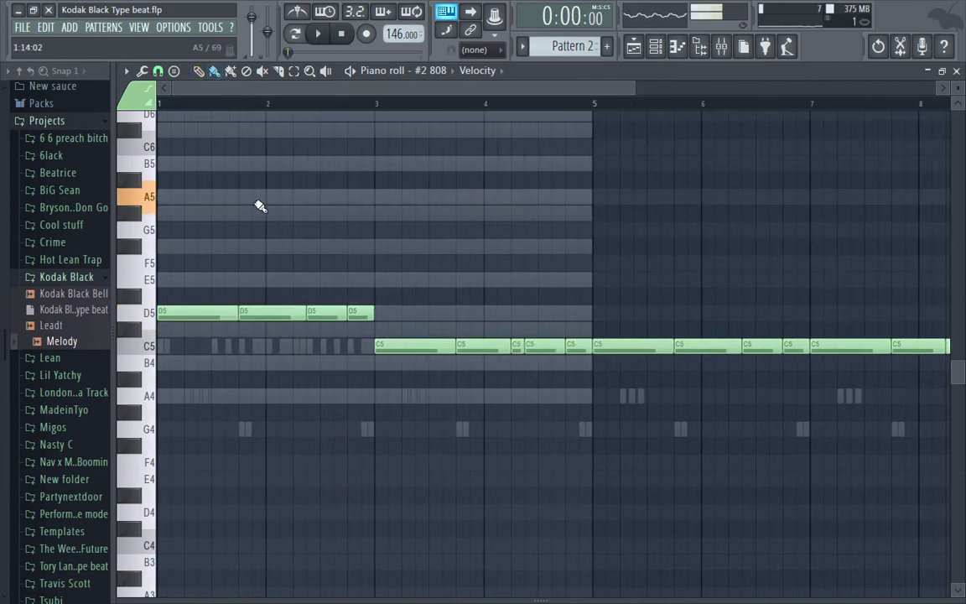
key("space")
left_click(314, 203)
left_click(358, 203)
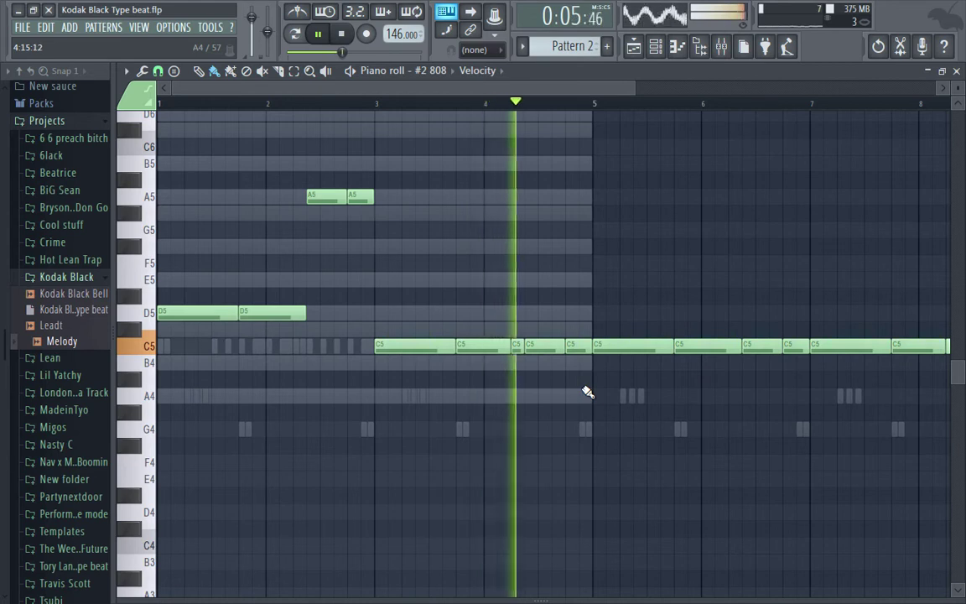
key("space")
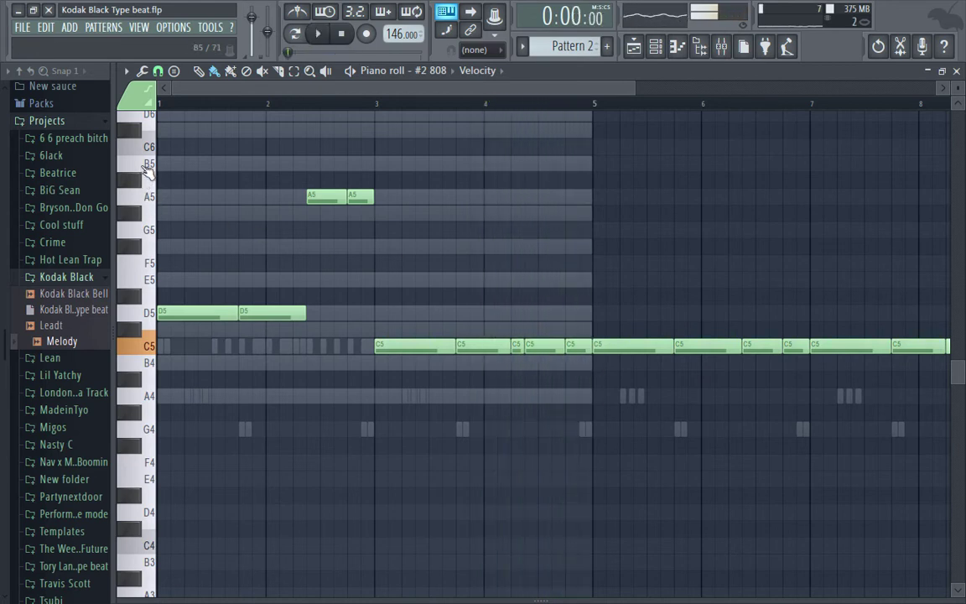
Raise the last 808 note of bar 4 to B5 during playback and listen through to bar 6
key("space")
left_click(578, 164)
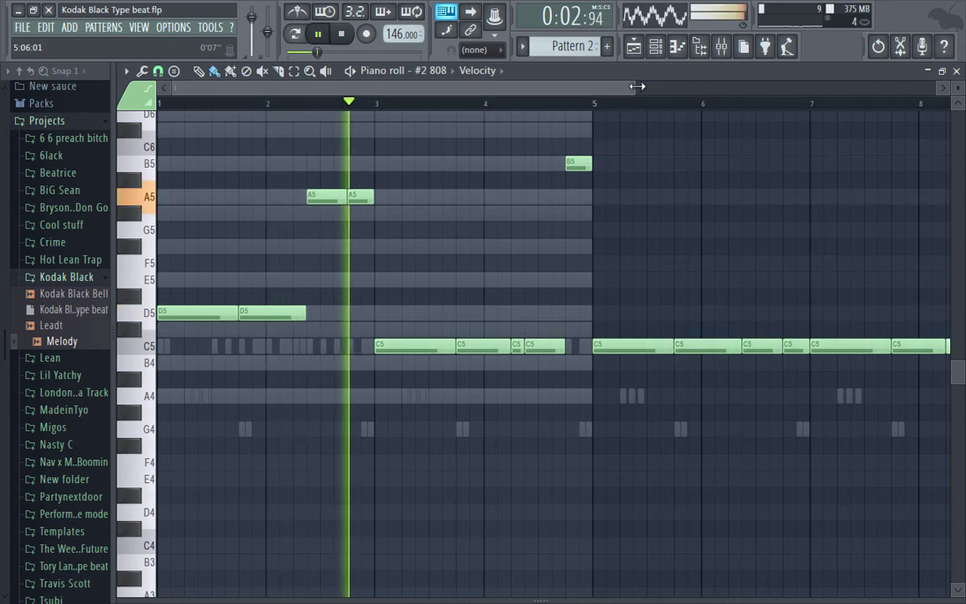
left_click_drag(632, 85, 737, 91)
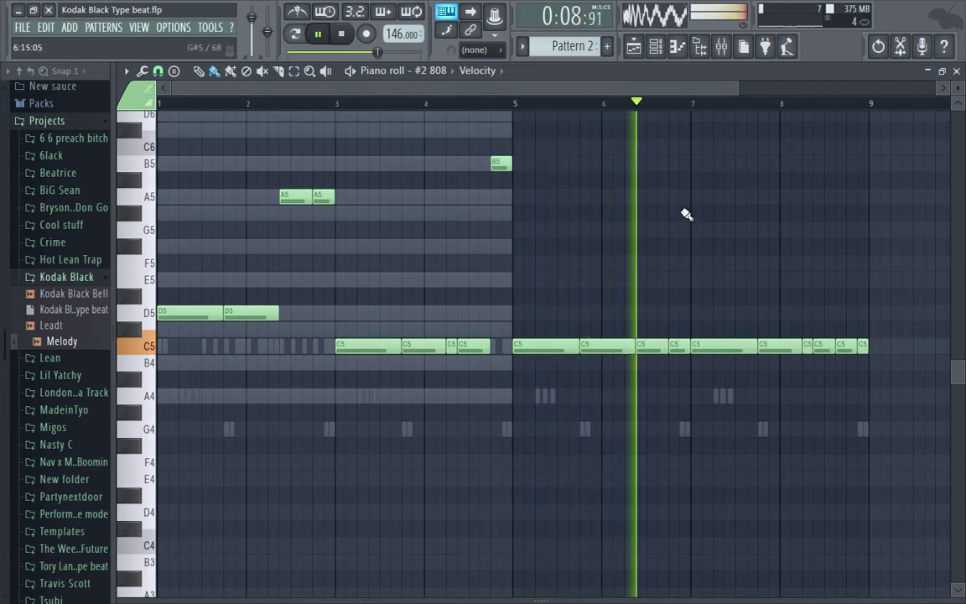
key("space")
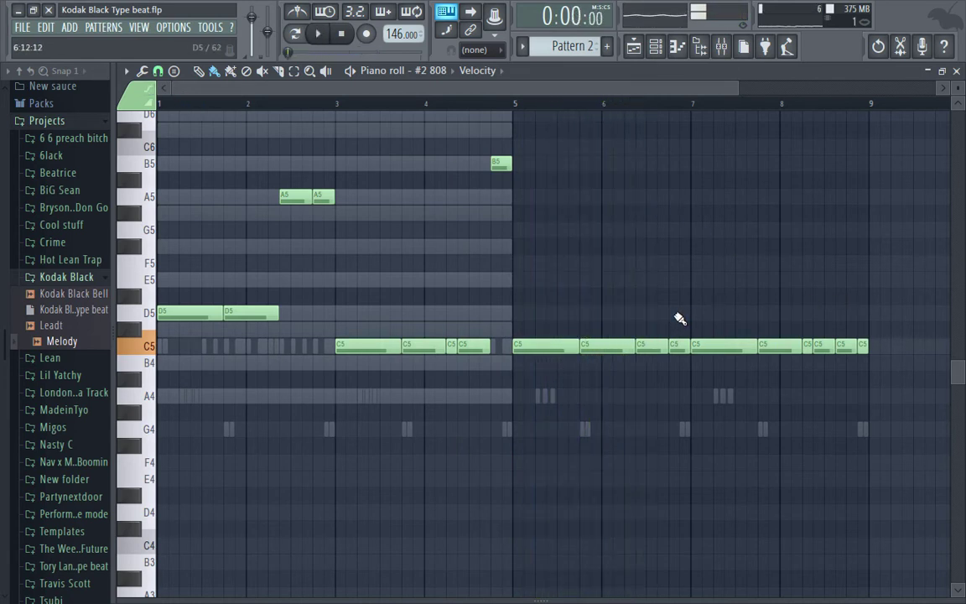
Raise all the 808 notes in bars 5 and 6 to D5, clear the selection and play the pattern
left_click_drag(680, 318, 531, 313)
key("space")
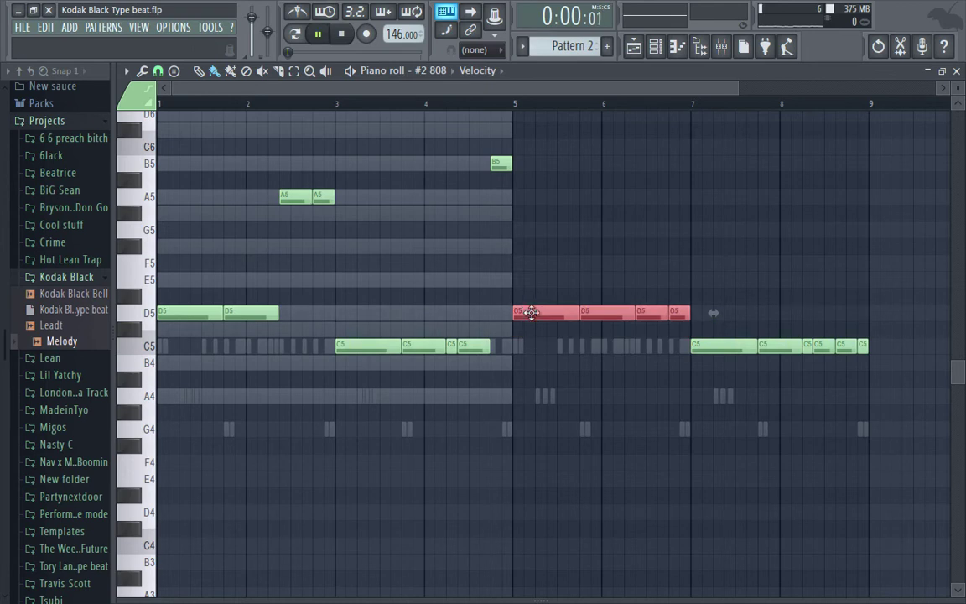
left_click(897, 233)
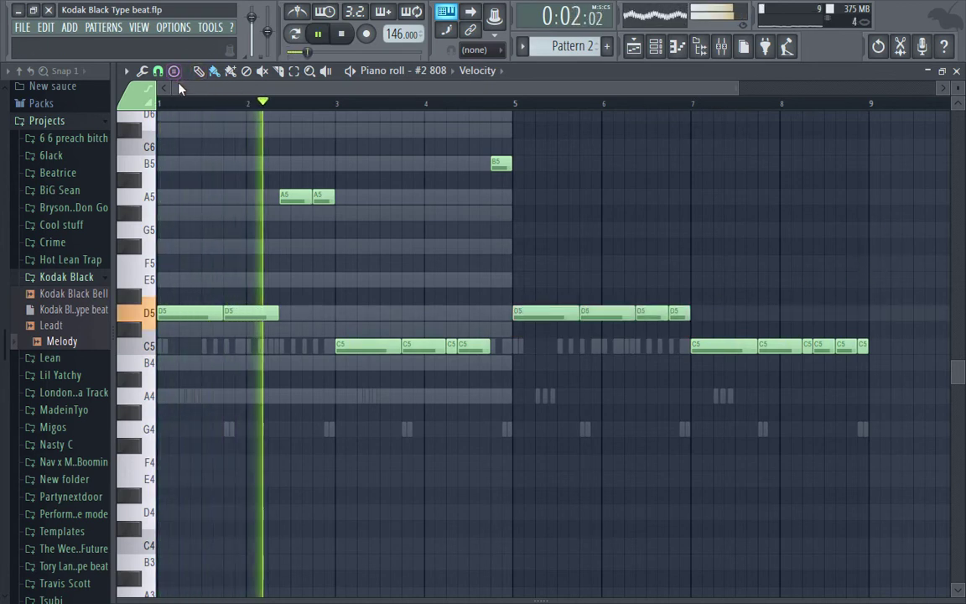
left_click_drag(178, 88, 188, 88)
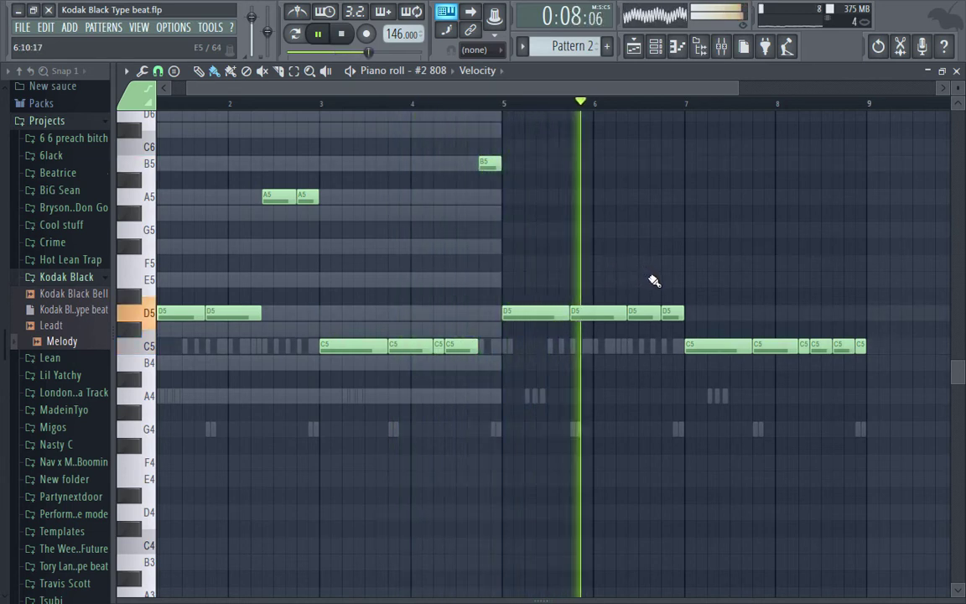
Set the last two 808 notes of bar 6 to E5 and A5, checking the change by playing from bar 5
key("space")
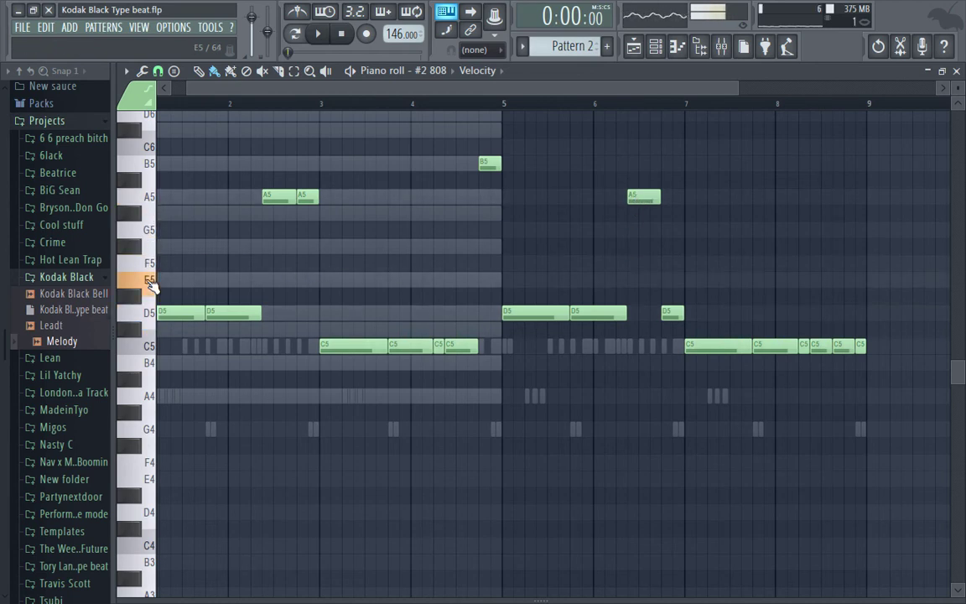
left_click_drag(673, 312, 671, 279)
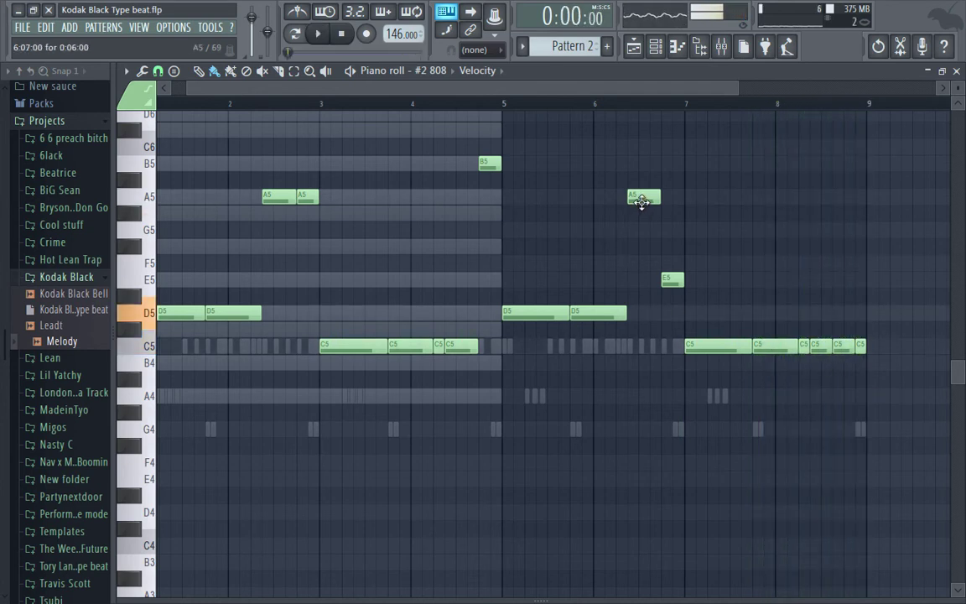
left_click(511, 102)
key("space")
left_click_drag(644, 196, 671, 194)
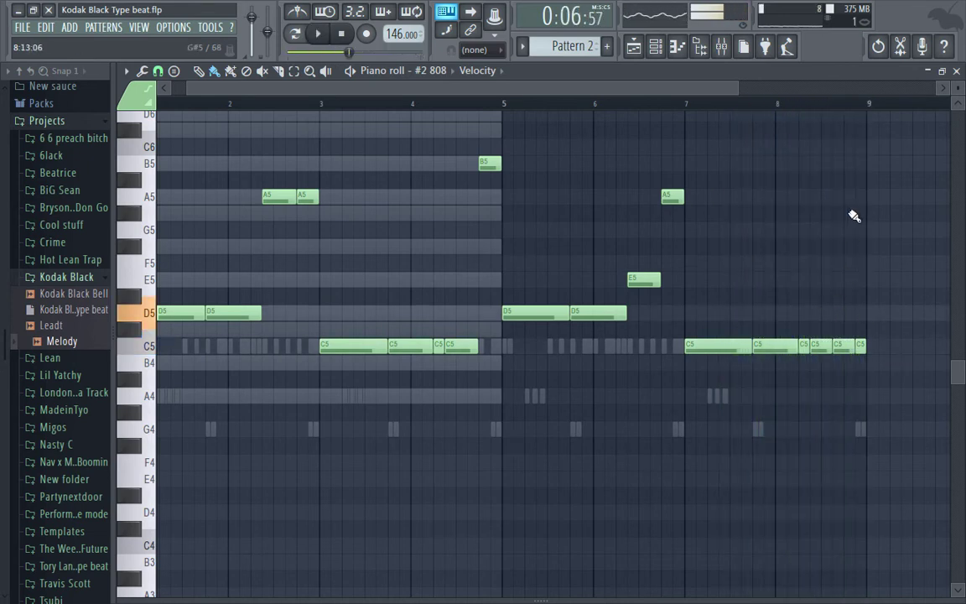
In bar 8, raise the last 808 note to B5 and the one before it to E5, then close the piano roll
key("space")
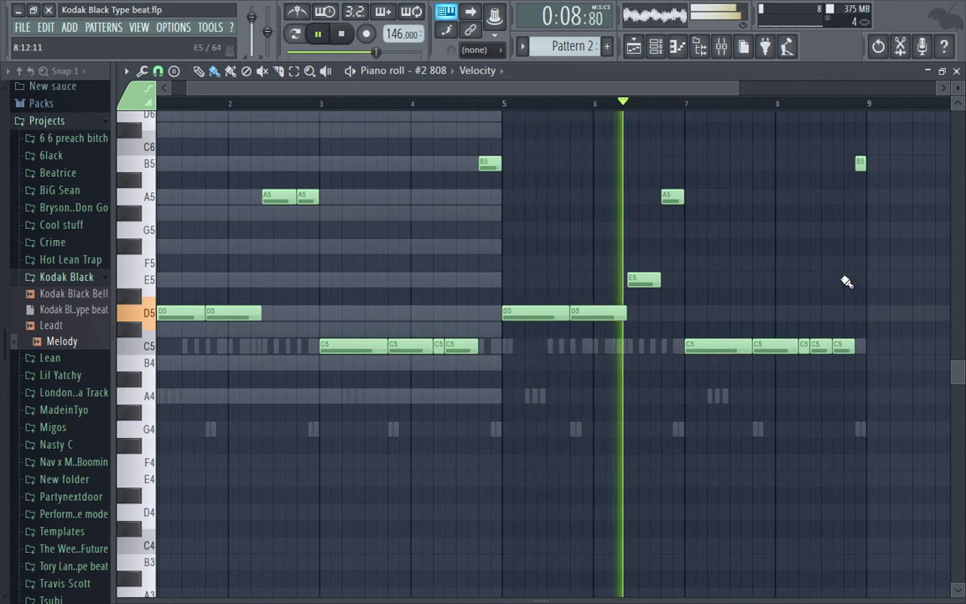
left_click_drag(843, 345, 845, 281)
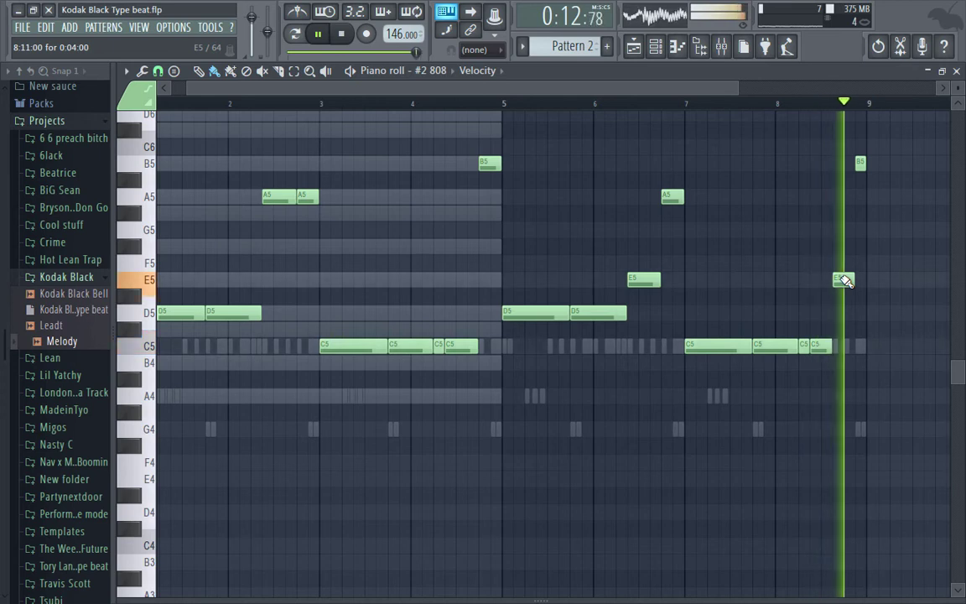
left_click(957, 71)
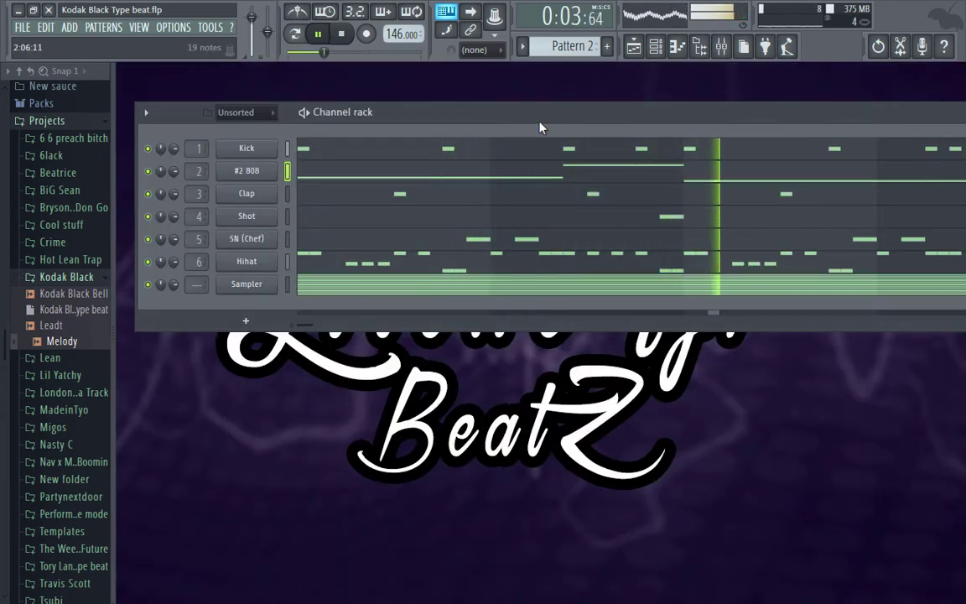
Collapse the Kodak Black project folder and shrink the browser to free workspace
left_click_drag(67, 277, 99, 246)
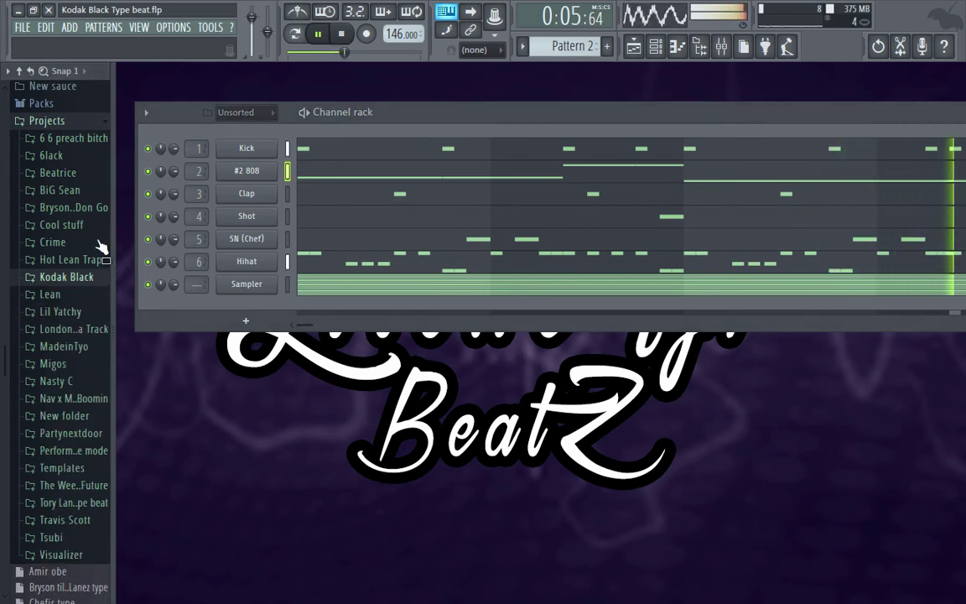
left_click(94, 124)
left_click_drag(111, 142, 44, 153)
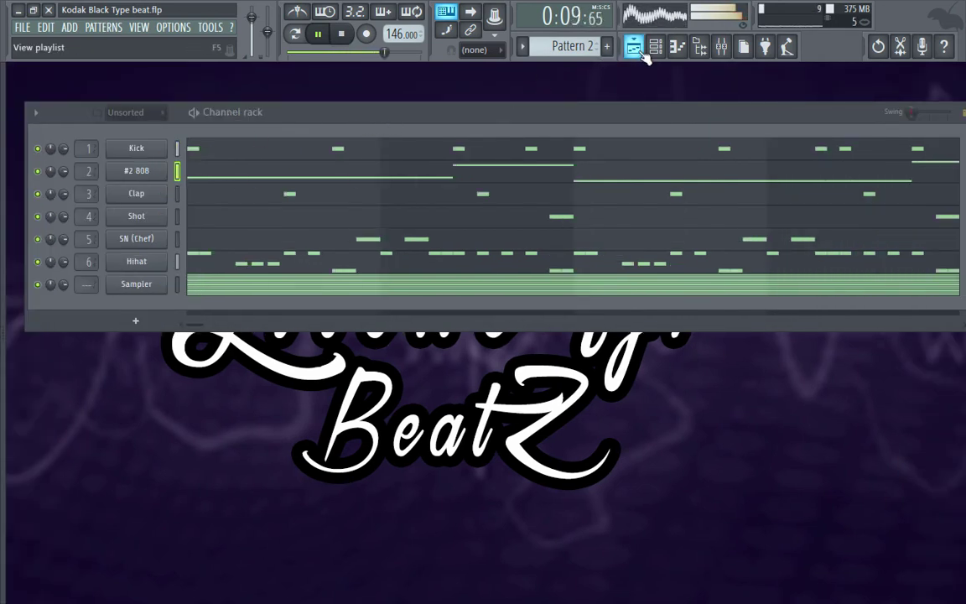
Split Pattern 2 by channel and open the playlist
left_click(574, 47)
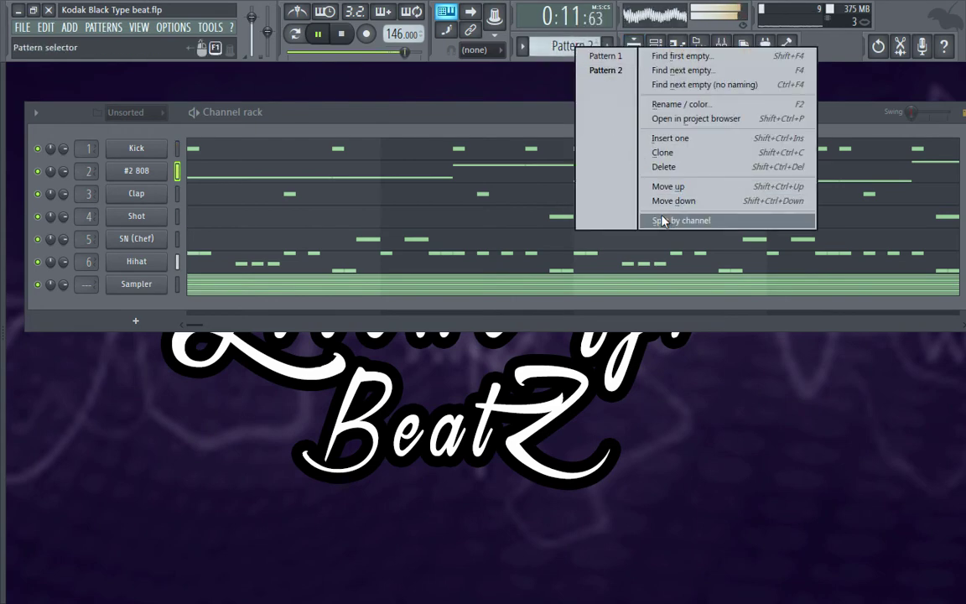
left_click(663, 221)
left_click(633, 47)
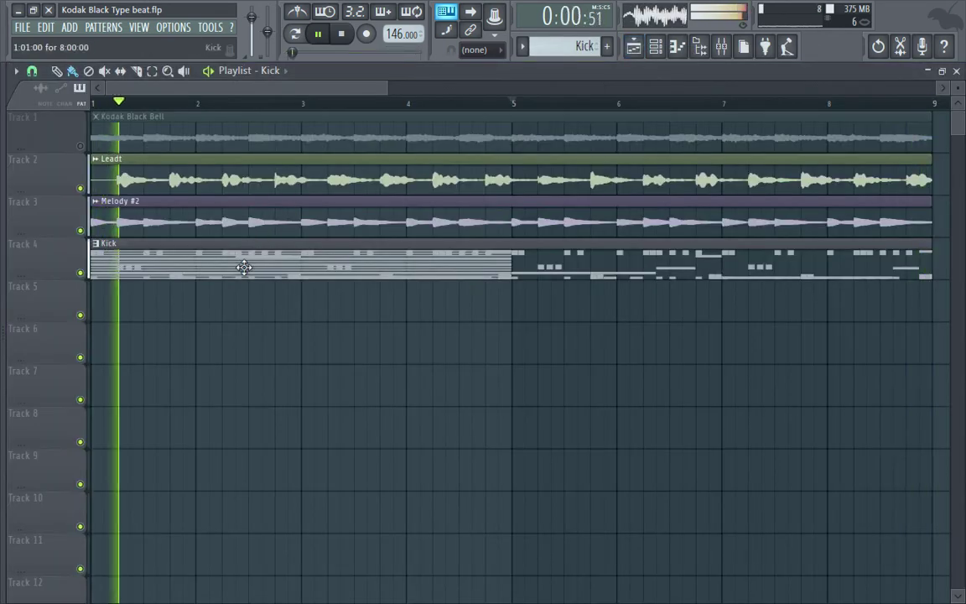
Place the Kick, #2 808, Clap, Shot, SN (Chef) and Hihat clips on Tracks 5 to 10 and remove the Sampler clip
left_click_drag(248, 259, 239, 382)
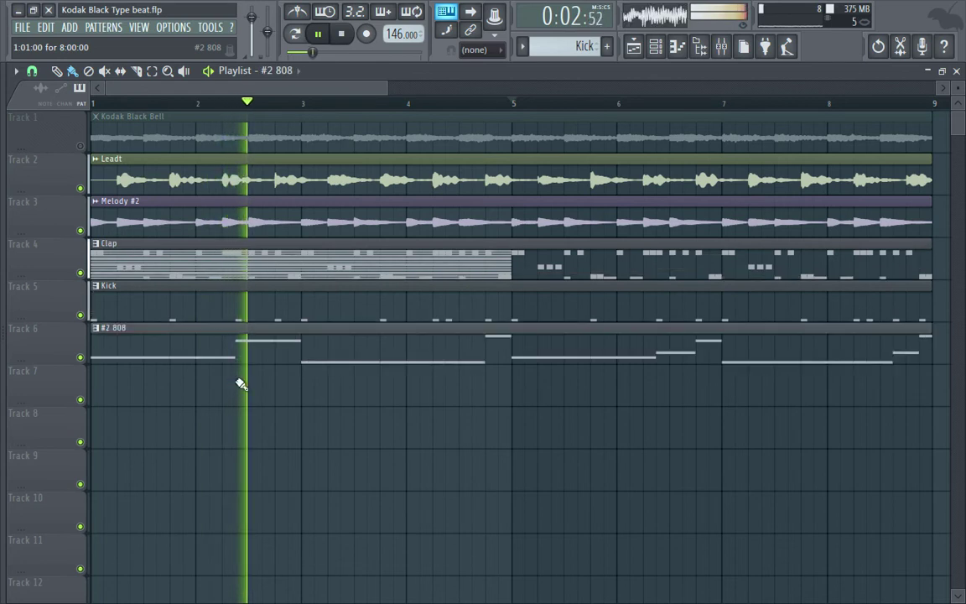
left_click(228, 254)
left_click_drag(216, 438, 218, 369)
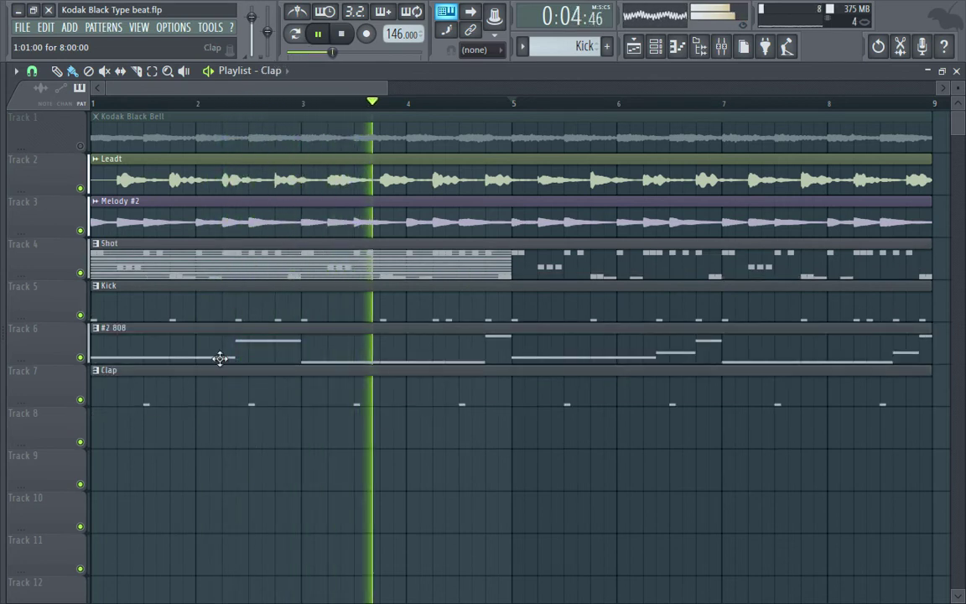
left_click_drag(246, 263, 232, 439)
left_click_drag(252, 274, 239, 503)
left_click_drag(256, 282, 244, 548)
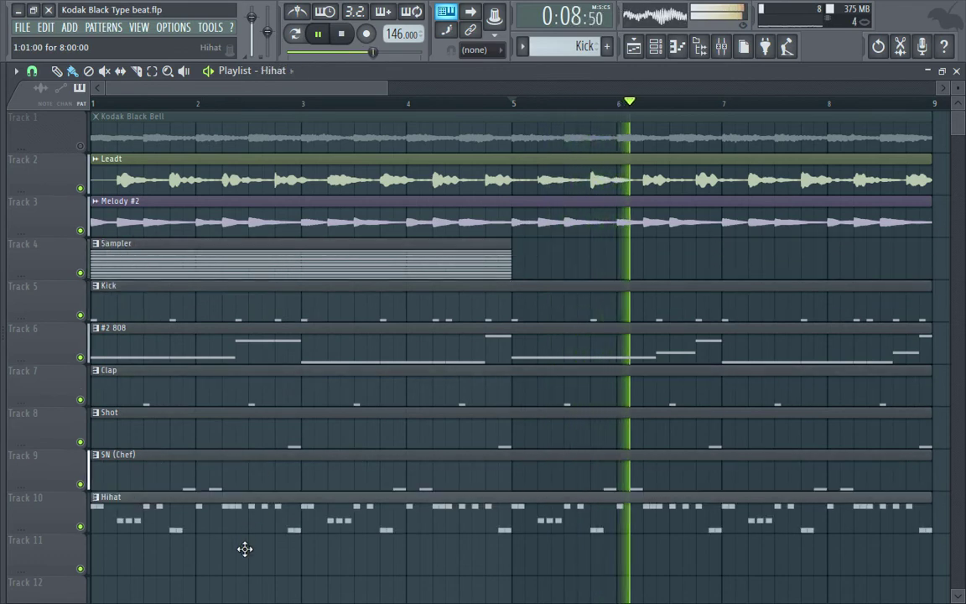
left_click_drag(269, 265, 216, 578)
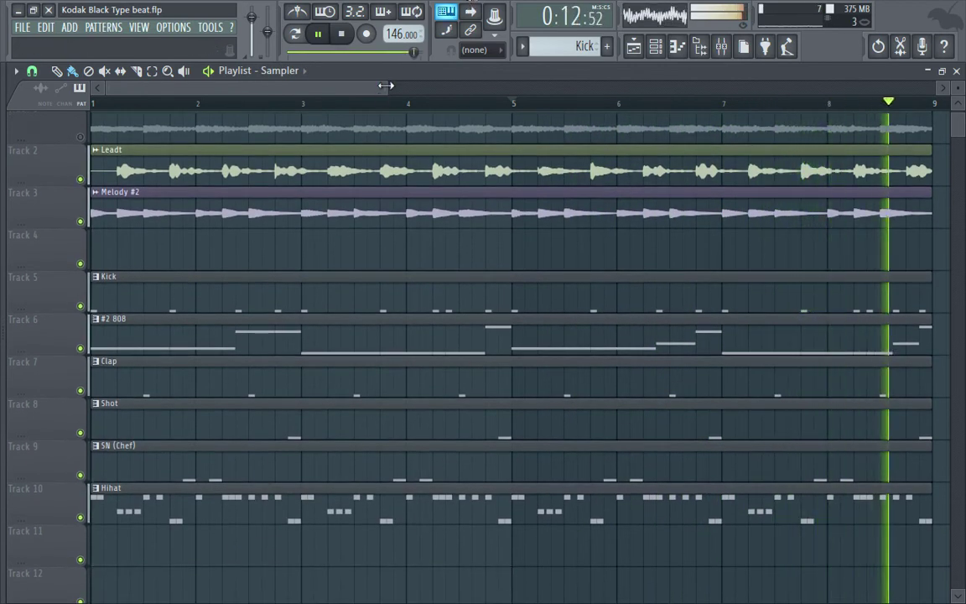
Move the six drum clips up one track so they occupy Tracks 4 to 9, and stop playback
scroll(343, 84, "down", 5)
scroll(520, 352, "down", 2)
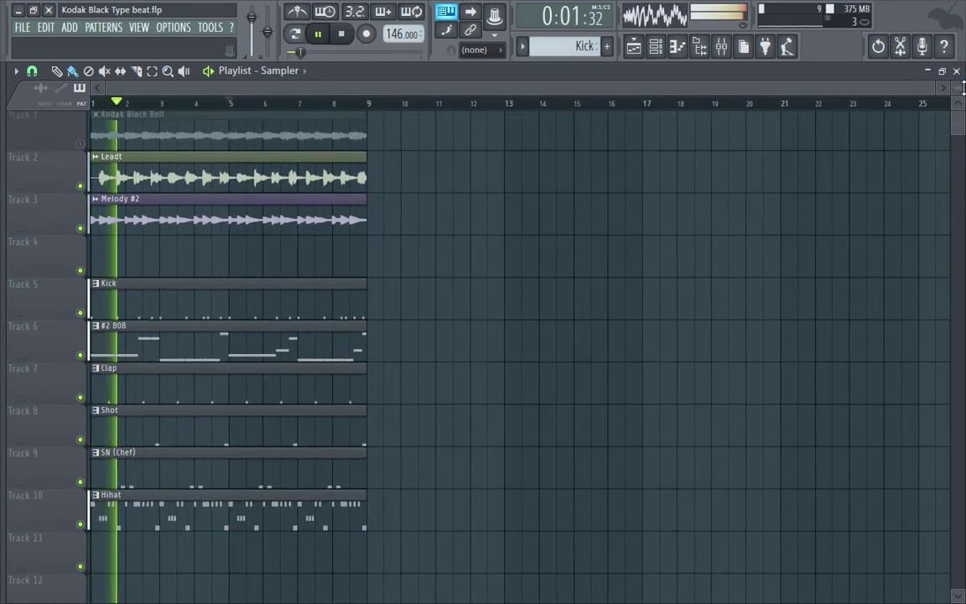
scroll(210, 525, "down", 1)
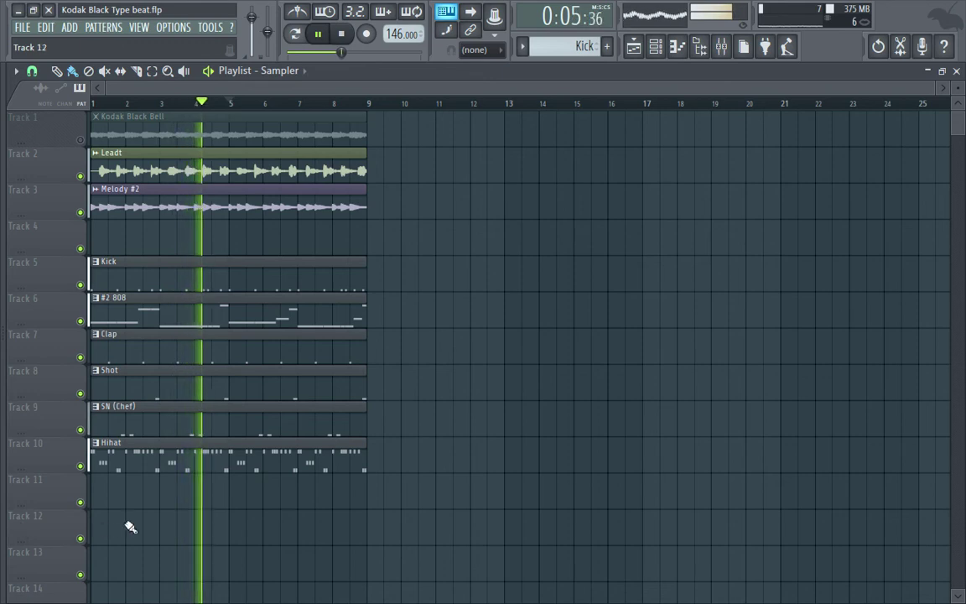
left_click_drag(194, 516, 192, 243)
left_click(483, 258)
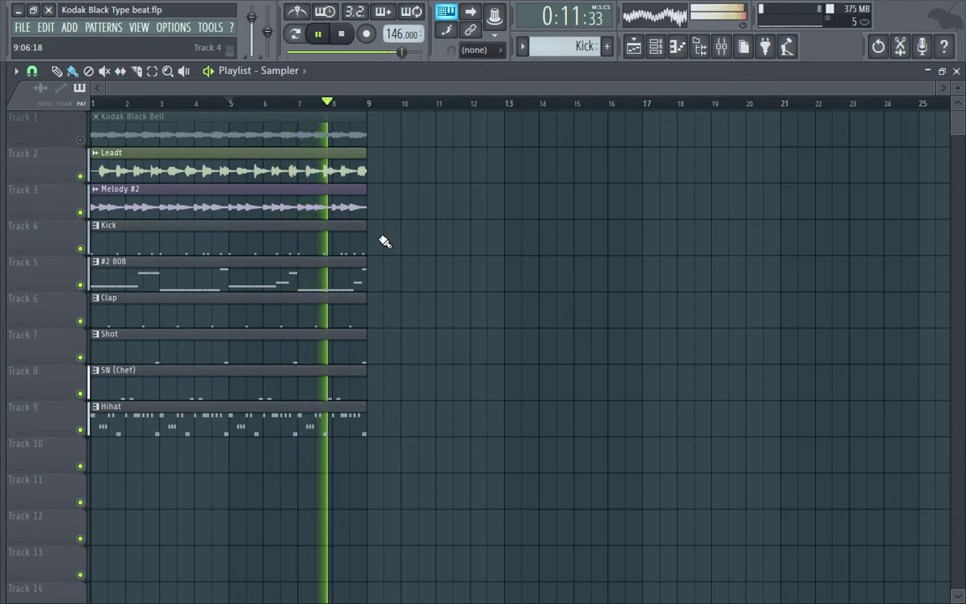
key("space")
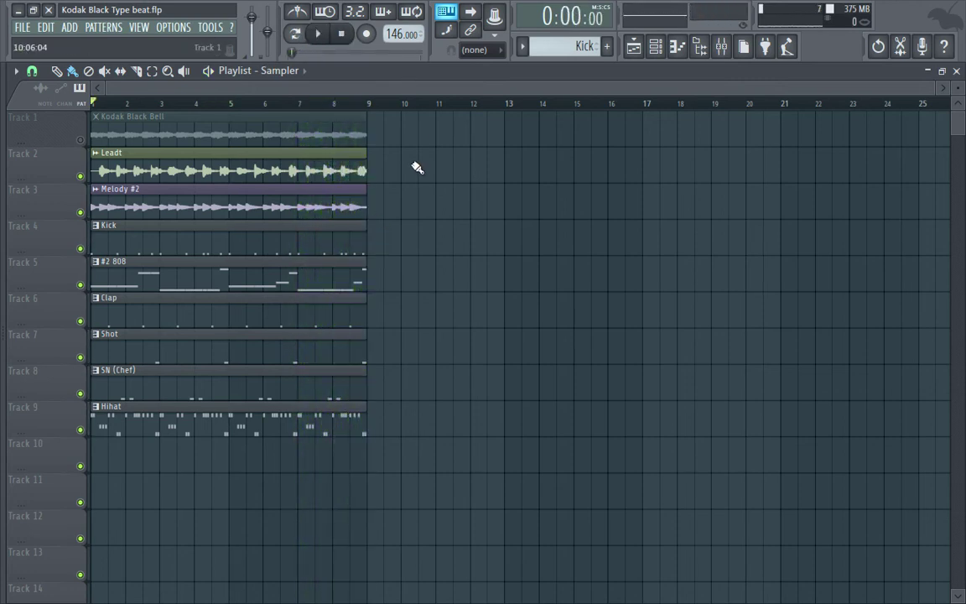
Move the six drum clips to bar 17 and copy the Shot, SN (Chef) and Hihat clips to bar 9
left_click_drag(392, 222, 159, 445)
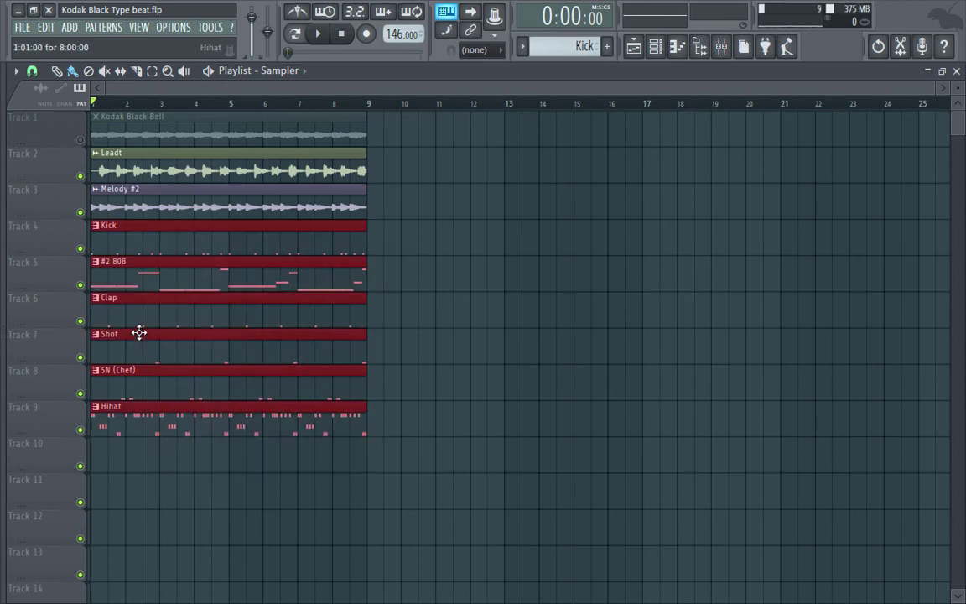
left_click_drag(131, 310, 681, 305)
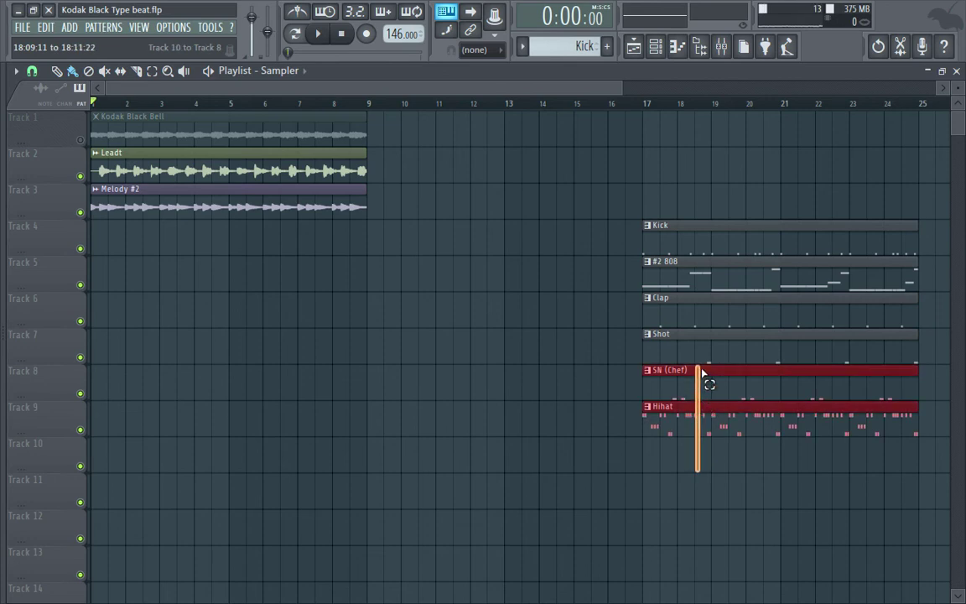
left_click_drag(701, 358, 419, 360)
left_click(285, 323)
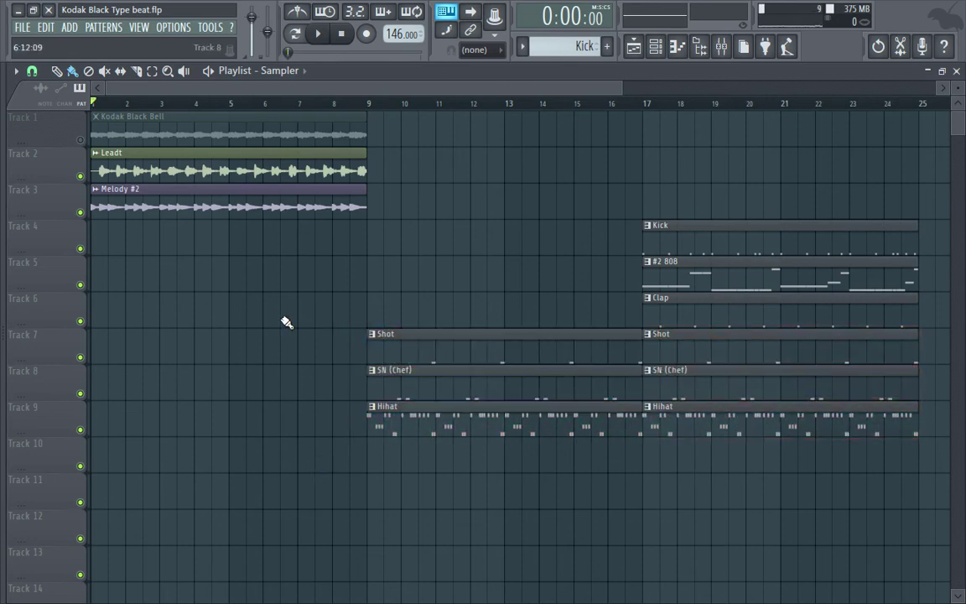
Move the Leadt clip and copy the Melody #2 clip to bar 9, and unmute Track 1
left_click_drag(301, 163, 463, 166)
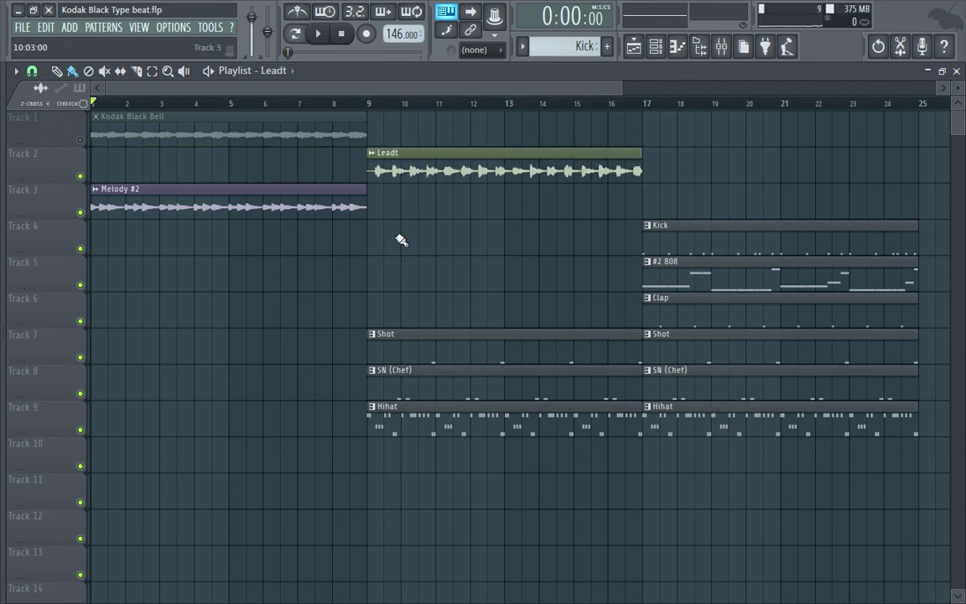
left_click(81, 140)
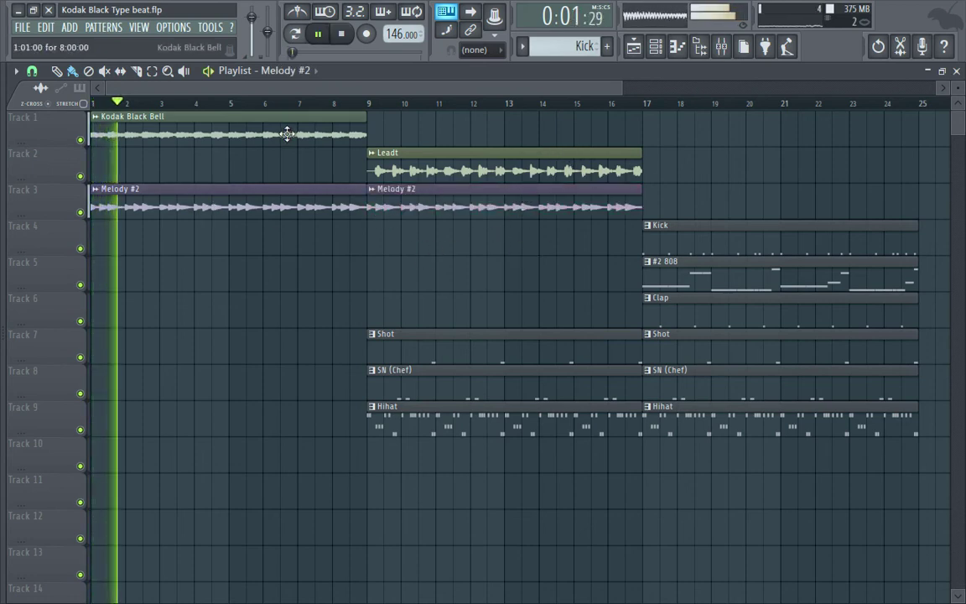
Route the Kodak Black Bell, Leadt and Melody #2 audio channels to consecutive mixer tracks 7 to 9, starting from Insert 7
left_click(319, 125)
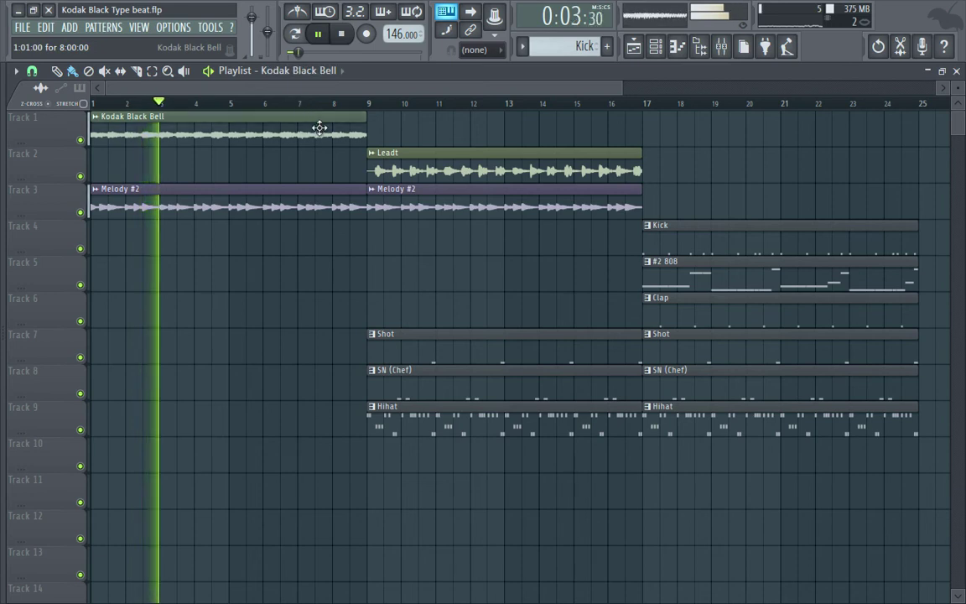
left_click(659, 47)
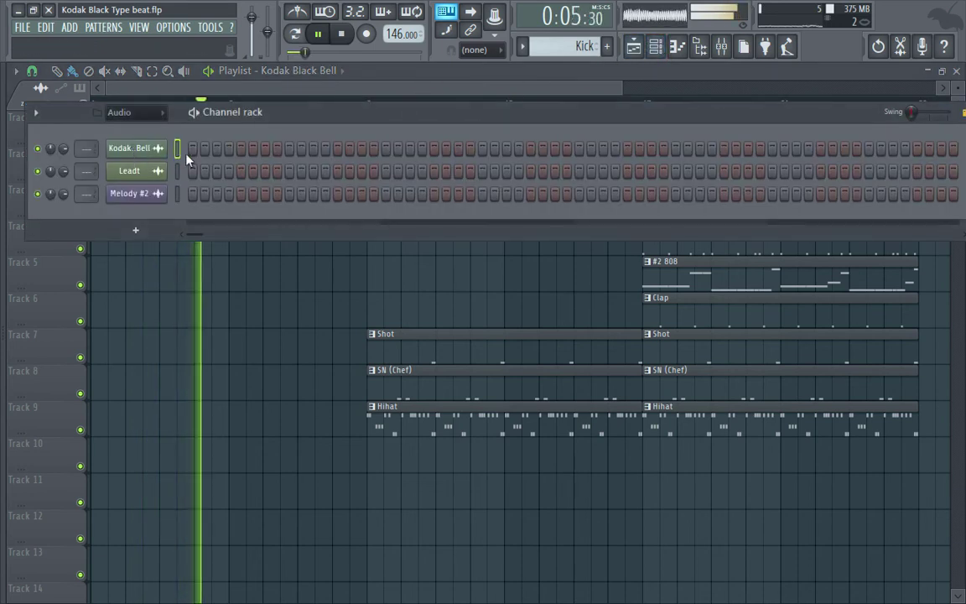
left_click(721, 47)
right_click(139, 134)
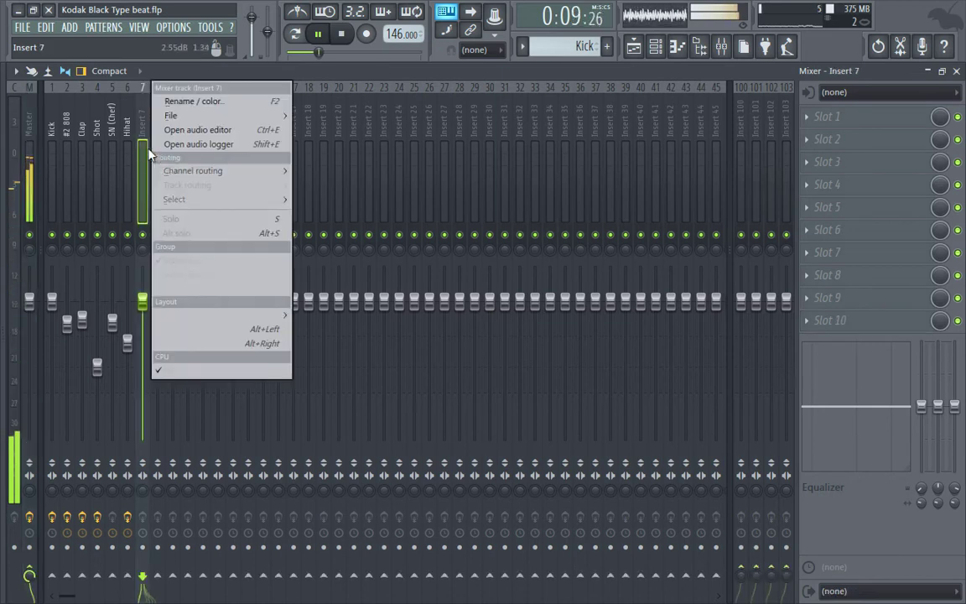
mouse_move(197, 170)
left_click(327, 185)
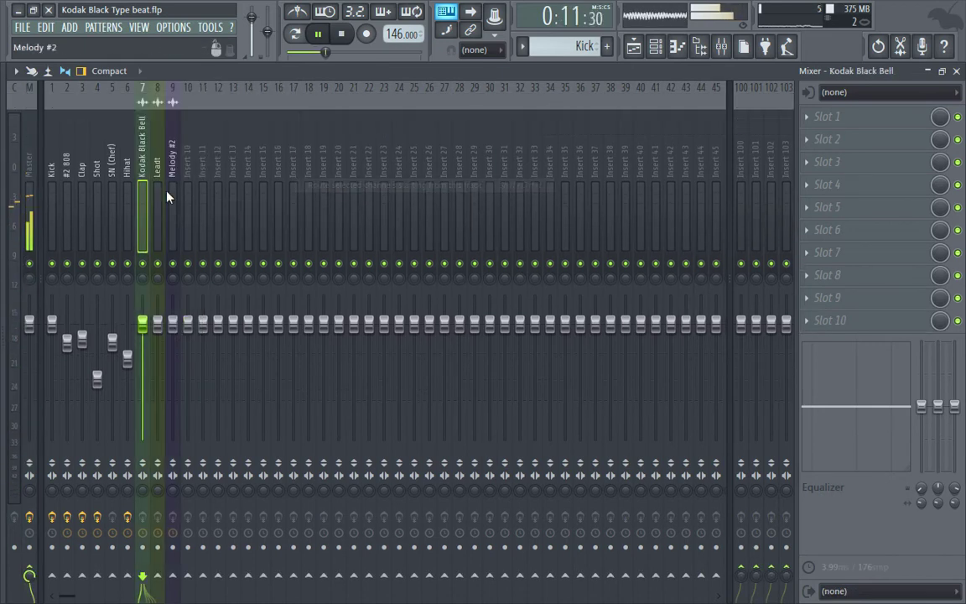
left_click(957, 70)
key("F6")
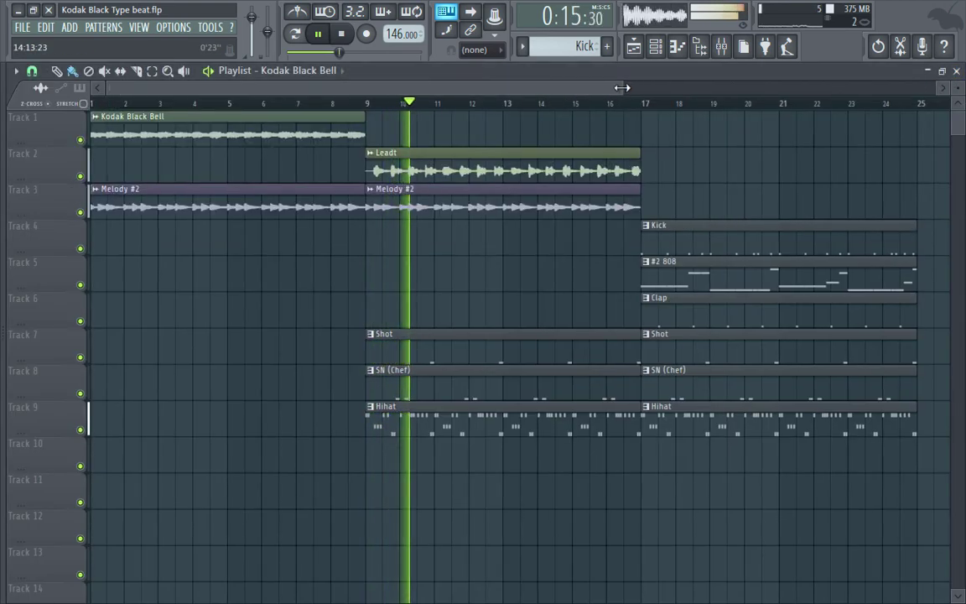
Duplicate the Leadt and Melody #2 clips from bar 9 to bar 17
scroll(487, 224, "down", 3)
left_click_drag(431, 254, 398, 166)
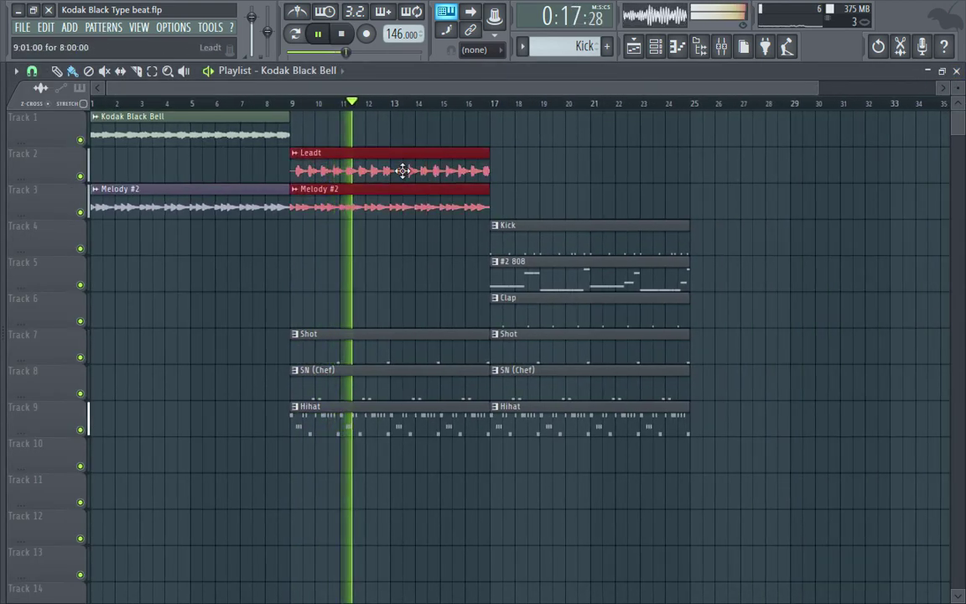
key("ctrl+b")
key("ctrl+d")
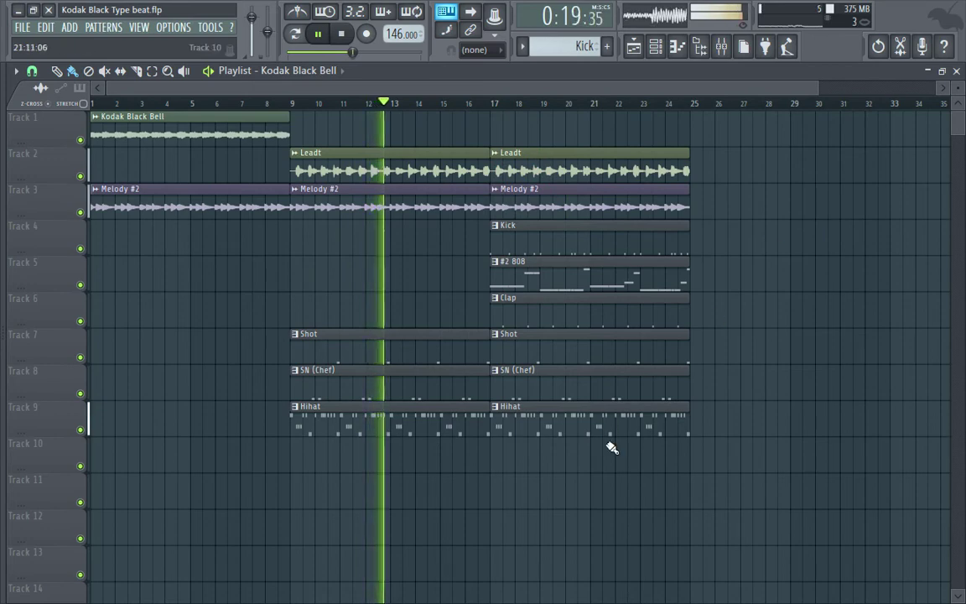
Copy all melody and drum clips on Tracks 2 to 9 from bar 17 to bar 25, and clear the selection
left_click_drag(620, 432, 439, 134)
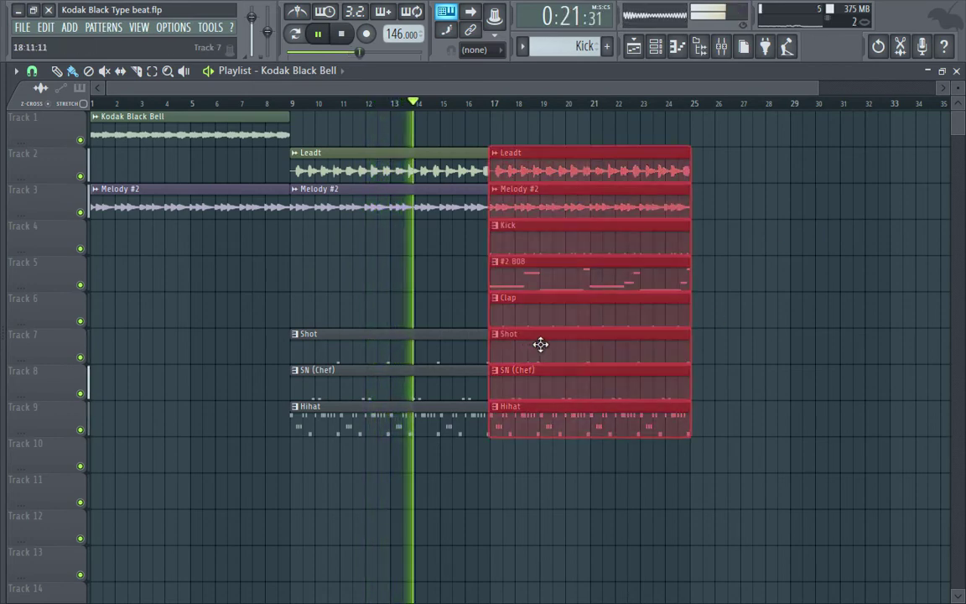
left_click_drag(540, 344, 728, 338)
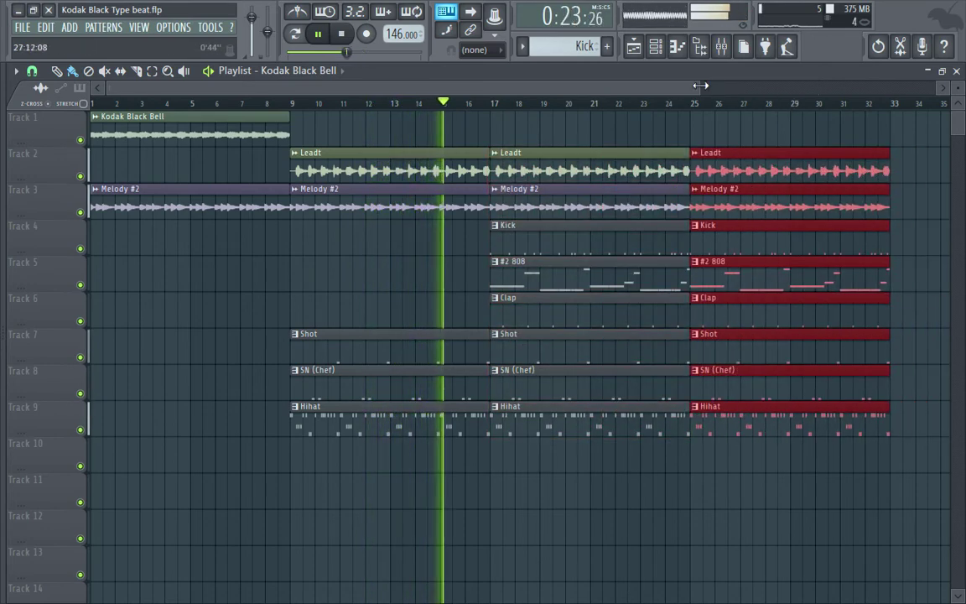
left_click_drag(700, 86, 927, 85)
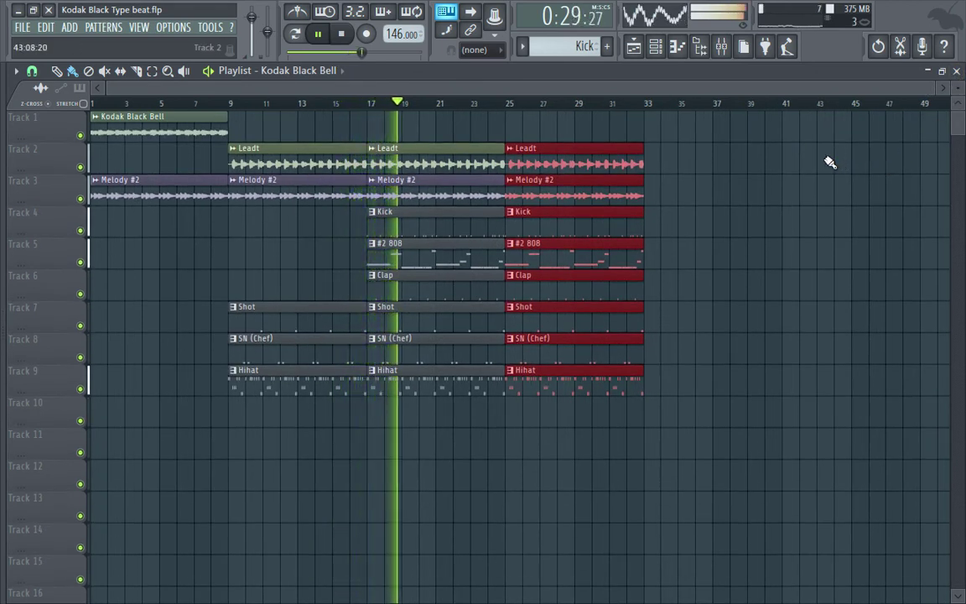
left_click(762, 176)
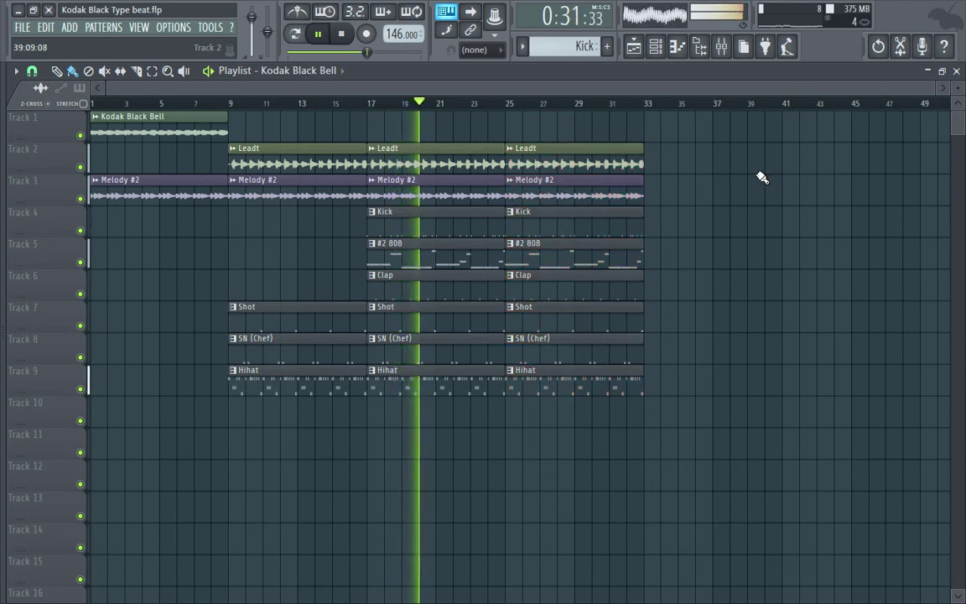
Add Fruity parametric EQ 2 to the Kodak Black Bell mixer track with a low cut at about 400 Hz, and return to the playlist
left_click(721, 47)
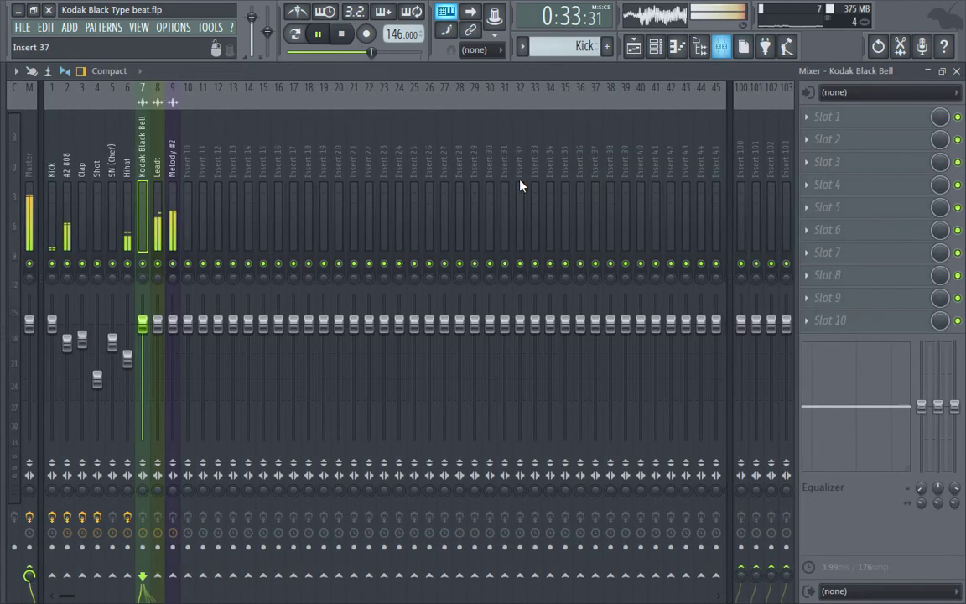
left_click(880, 122)
left_click(759, 99)
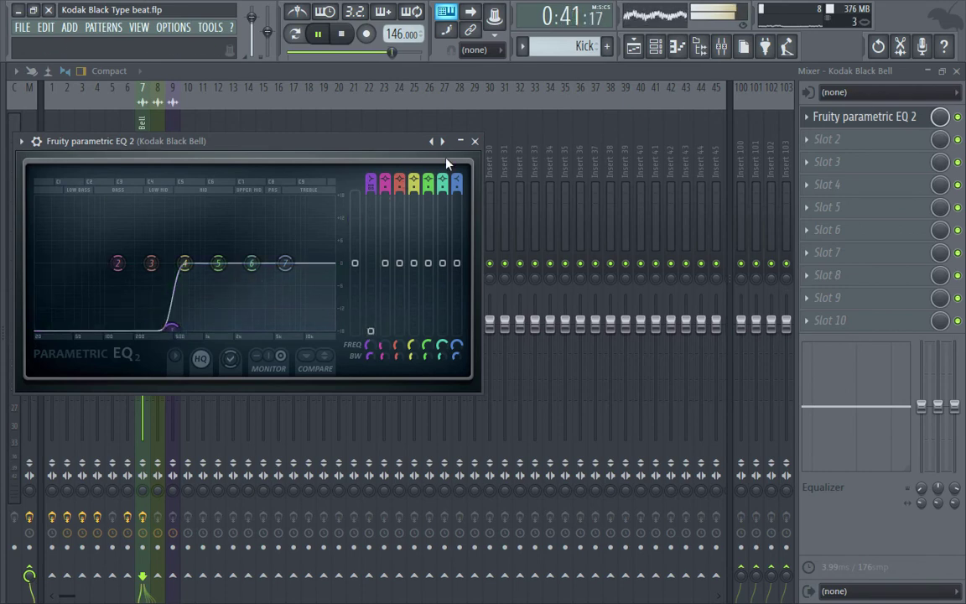
left_click(475, 141)
left_click(633, 46)
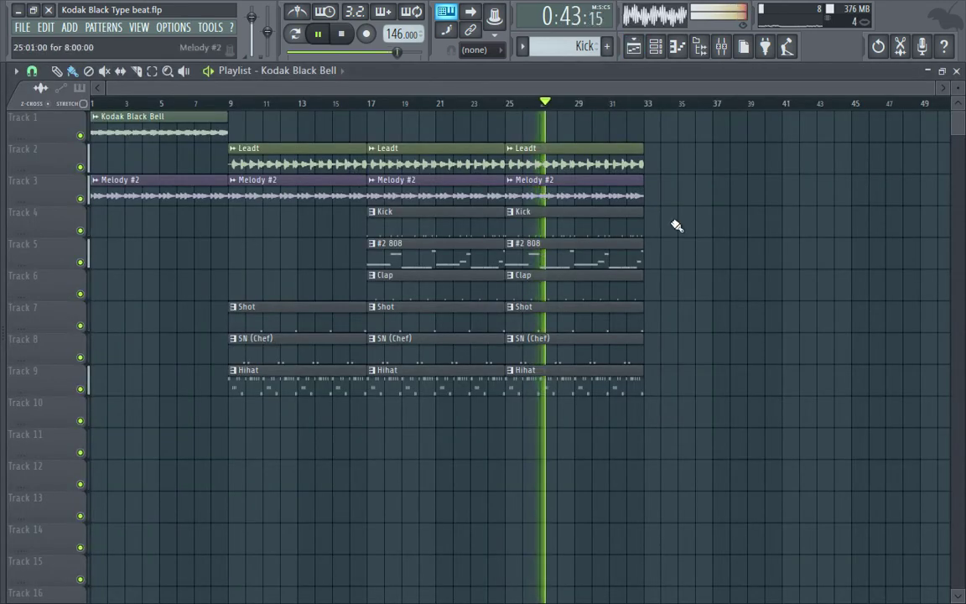
Copy the opening Kodak Black Bell and Melody #2 clips to bar 33, and duplicate the drum clips of bars 9 to 32 from bar 33
left_click(582, 364)
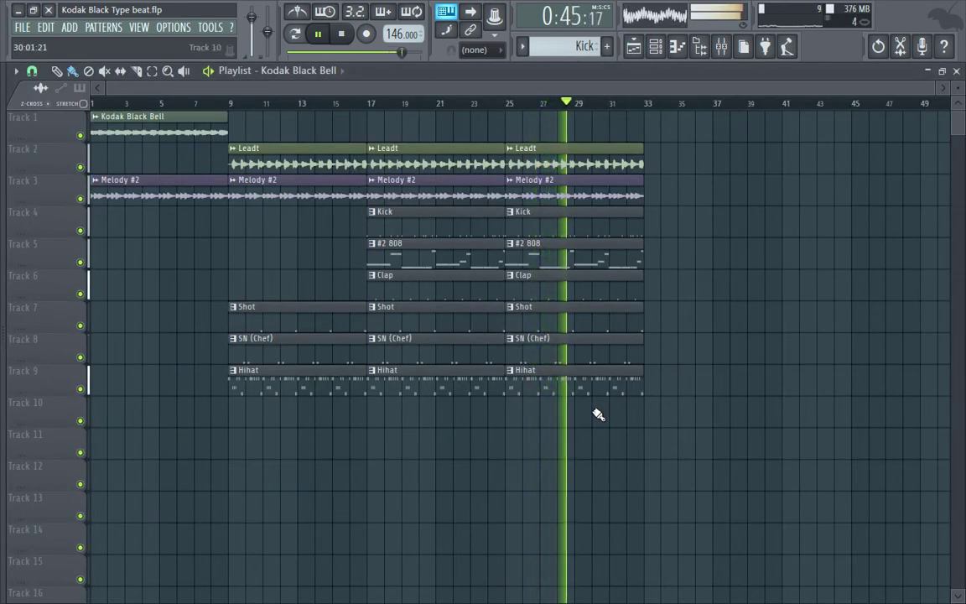
left_click_drag(155, 209, 698, 128)
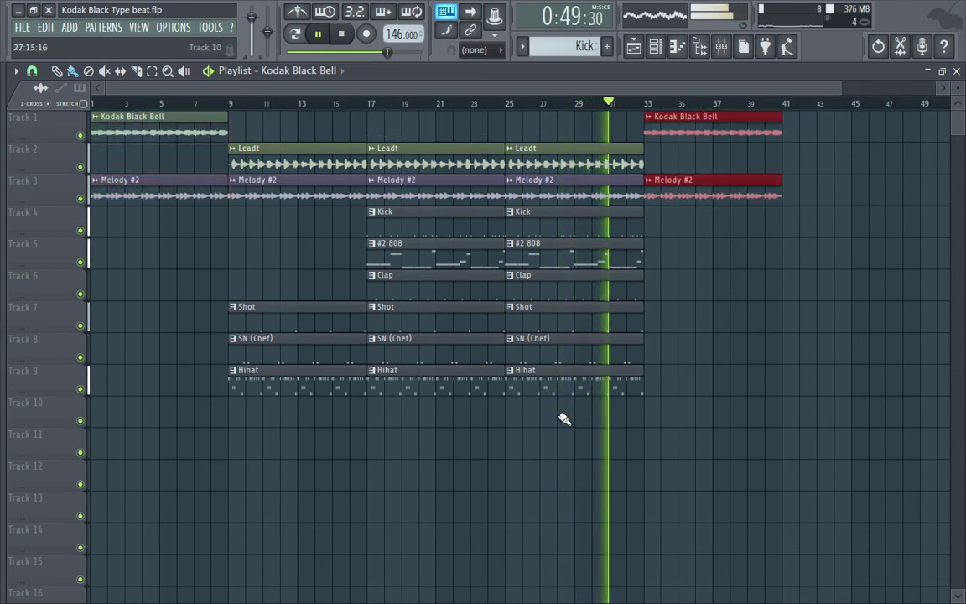
left_click_drag(564, 419, 567, 210)
left_click_drag(673, 240, 606, 268)
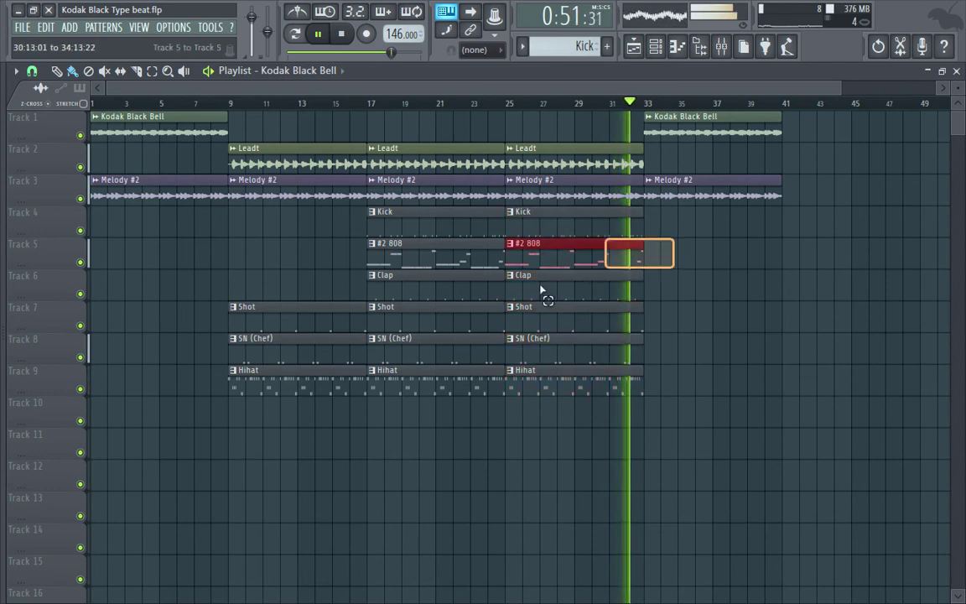
left_click_drag(541, 291, 635, 274)
left_click_drag(664, 209, 312, 401)
key("ctrl+b")
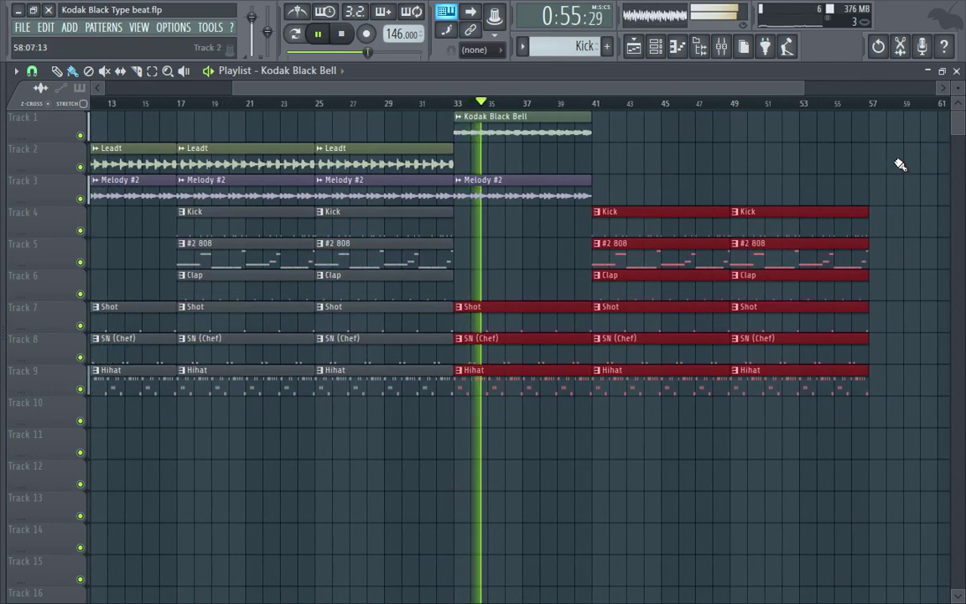
Duplicate the Kodak Black Bell and Melody #2 clips of bar 33 to bars 41 and 49
left_click_drag(517, 237, 518, 122)
key("ctrl+b")
key("ctrl+b")
left_click(901, 142)
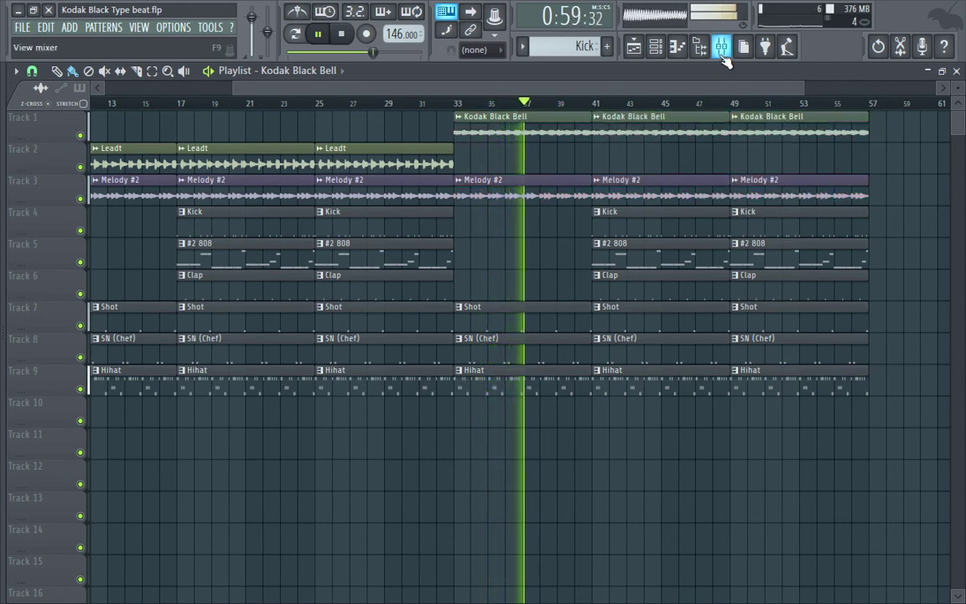
Lower the Kodak Black Bell mixer track to 83% and raise its EQ low cut to just below 1 kHz
left_click(721, 51)
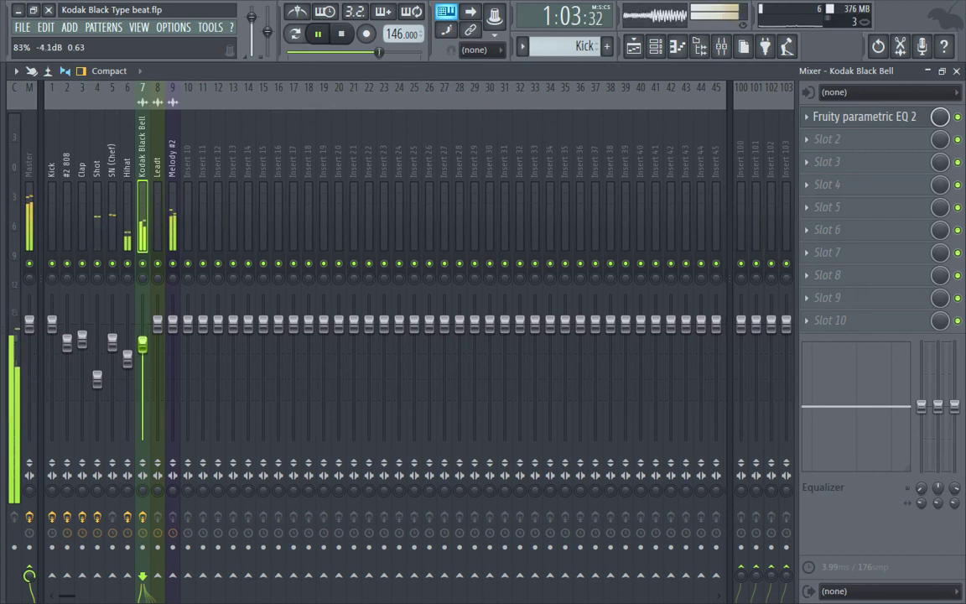
left_click(860, 124)
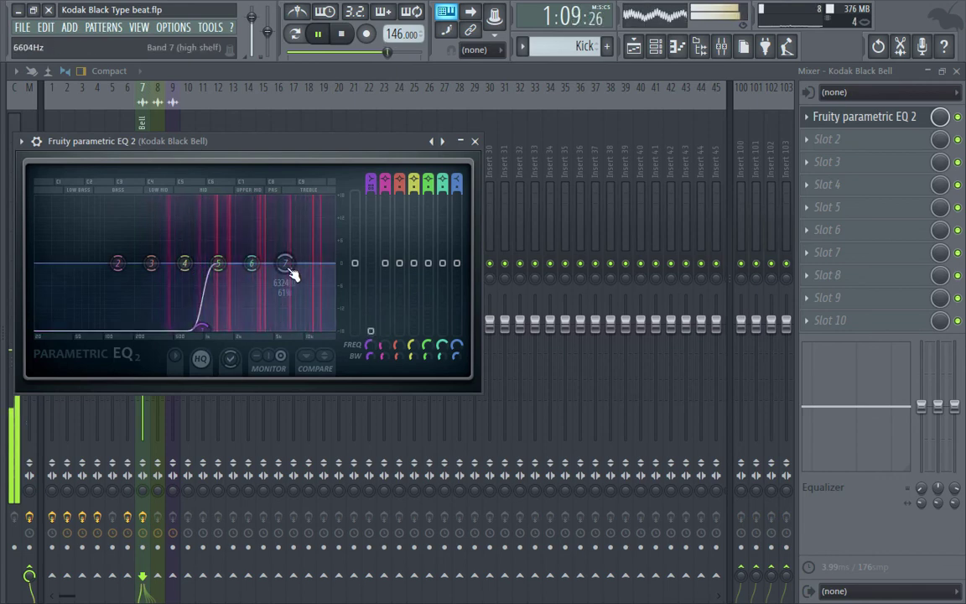
left_click(474, 141)
left_click(634, 48)
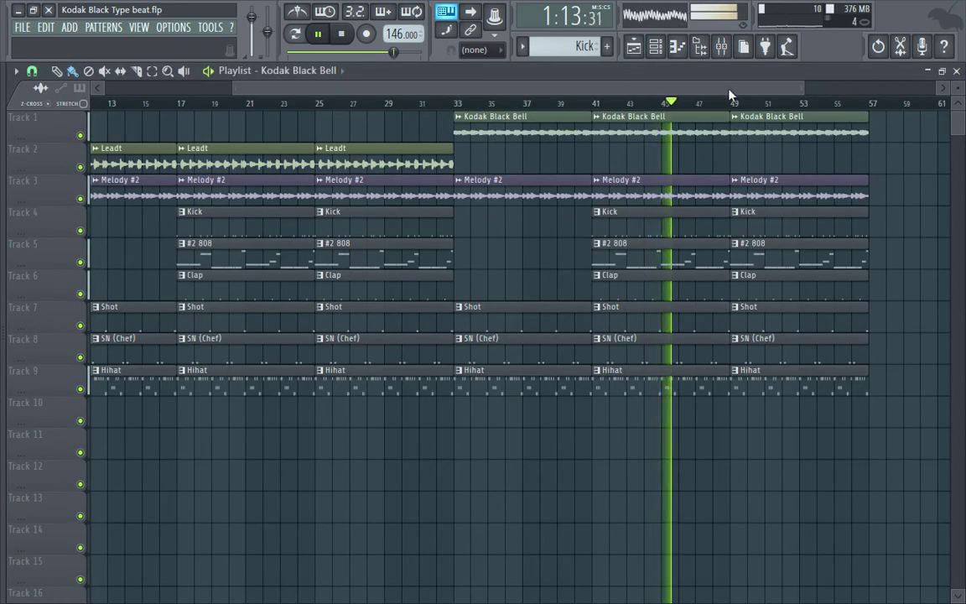
Copy all clips of bars 1 to 32 to bar 57, extending the arrangement to the end of bar 88
left_click_drag(801, 84, 227, 327)
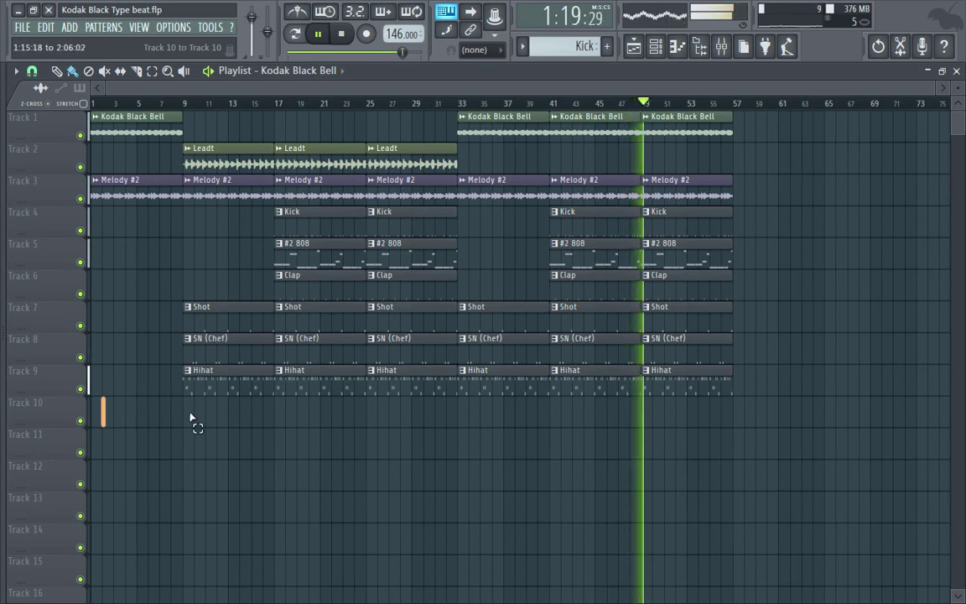
left_click_drag(190, 416, 416, 107)
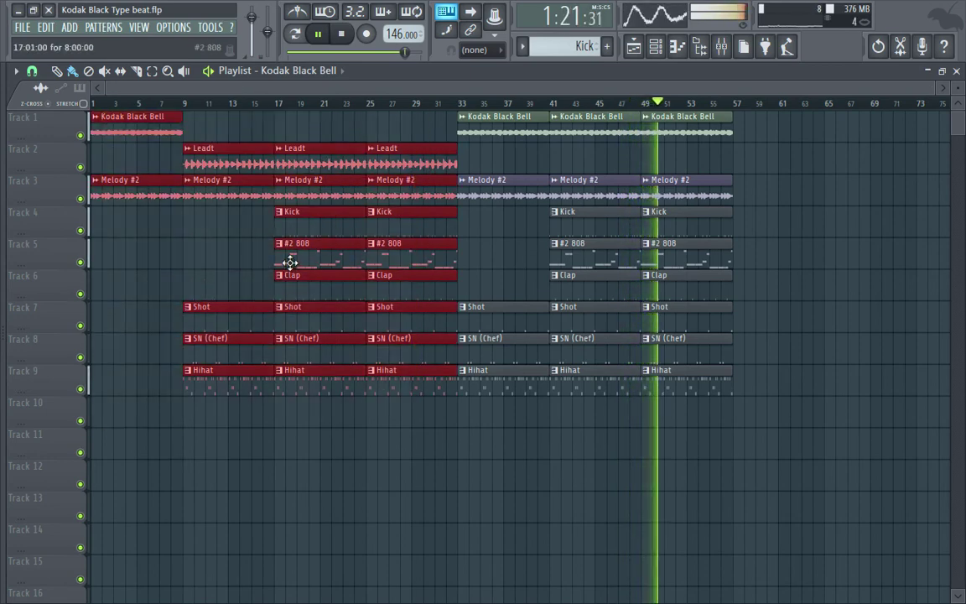
left_click_drag(289, 262, 891, 262)
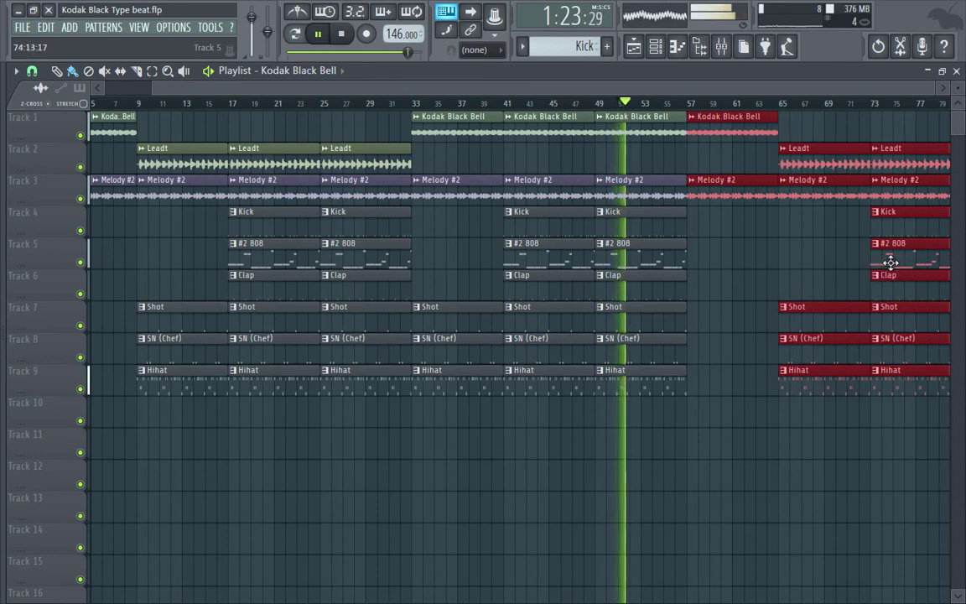
left_click(711, 235)
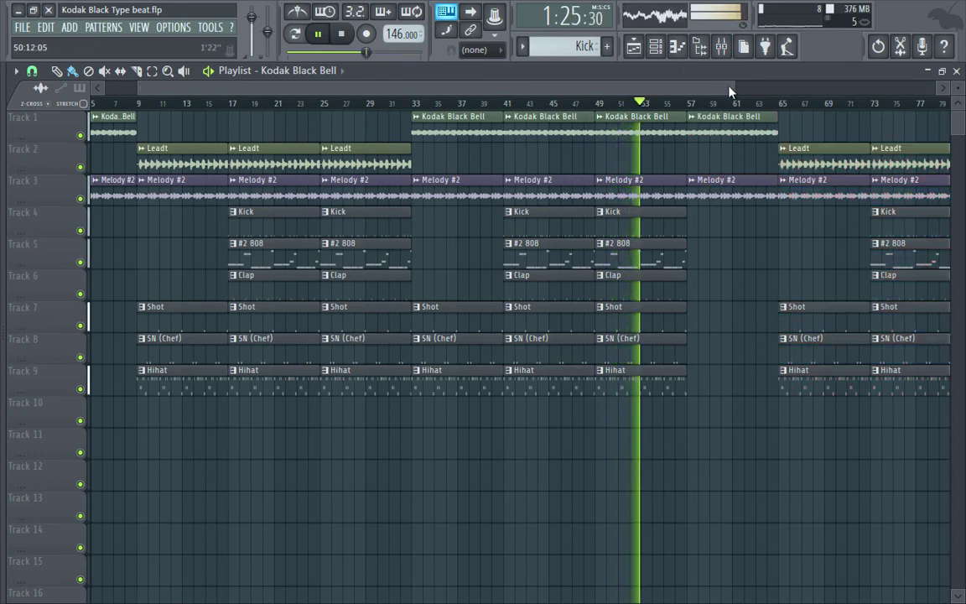
left_click_drag(730, 88, 931, 87)
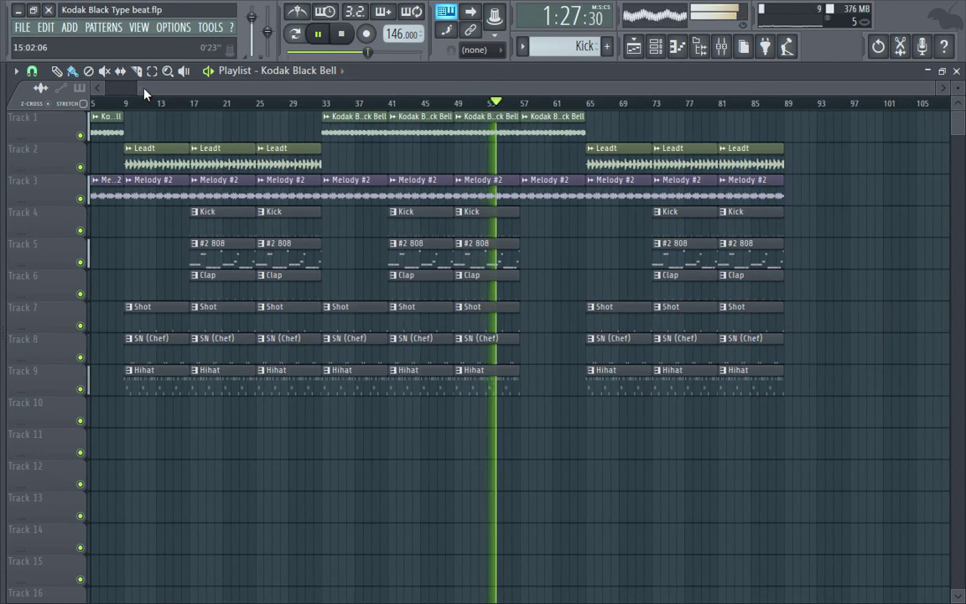
left_click_drag(143, 87, 104, 87)
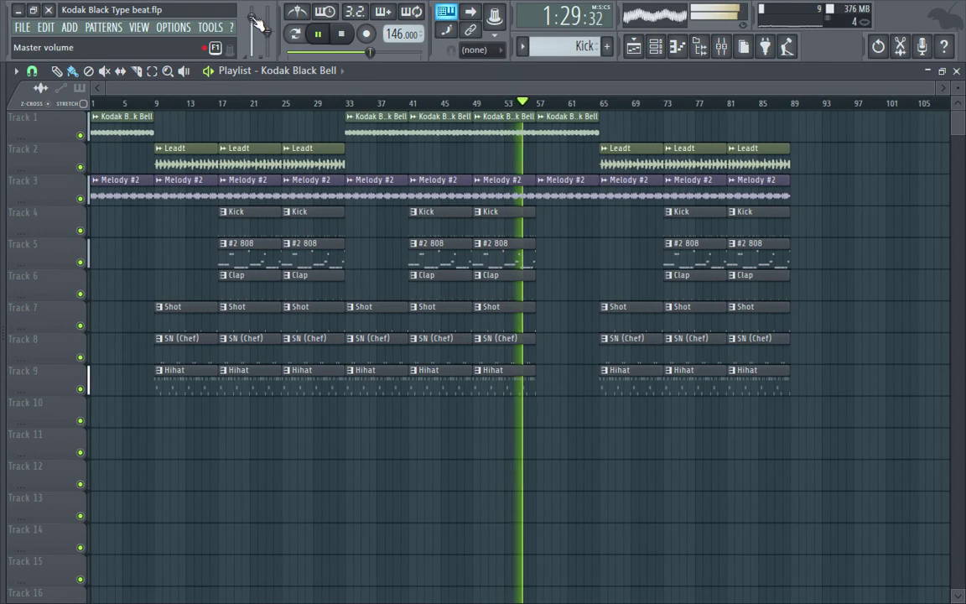
Create a master volume automation clip on Track 10 that holds 80% until bar 81 and fades to 0% at bar 89
right_click(257, 24)
left_click(267, 114)
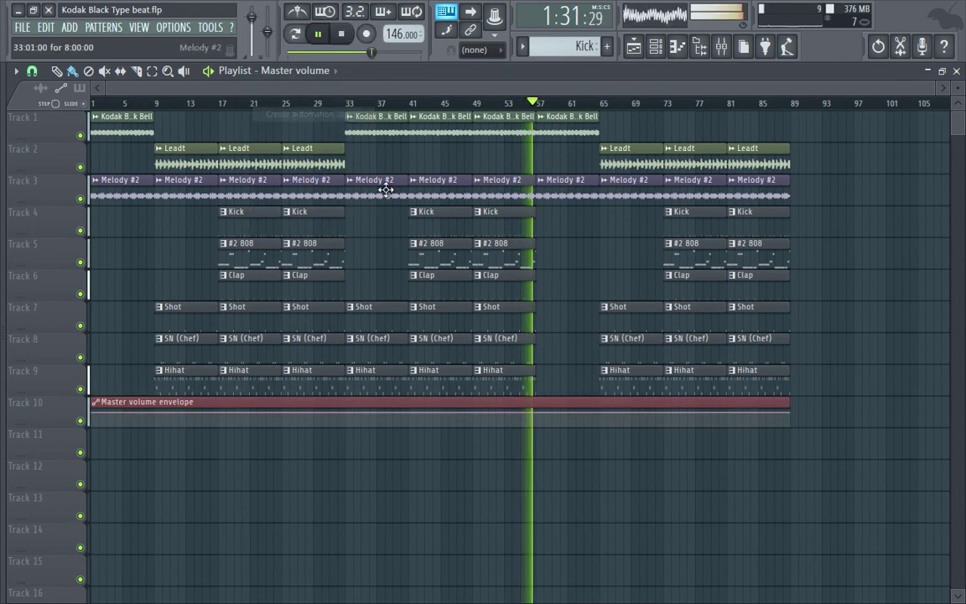
right_click(790, 413)
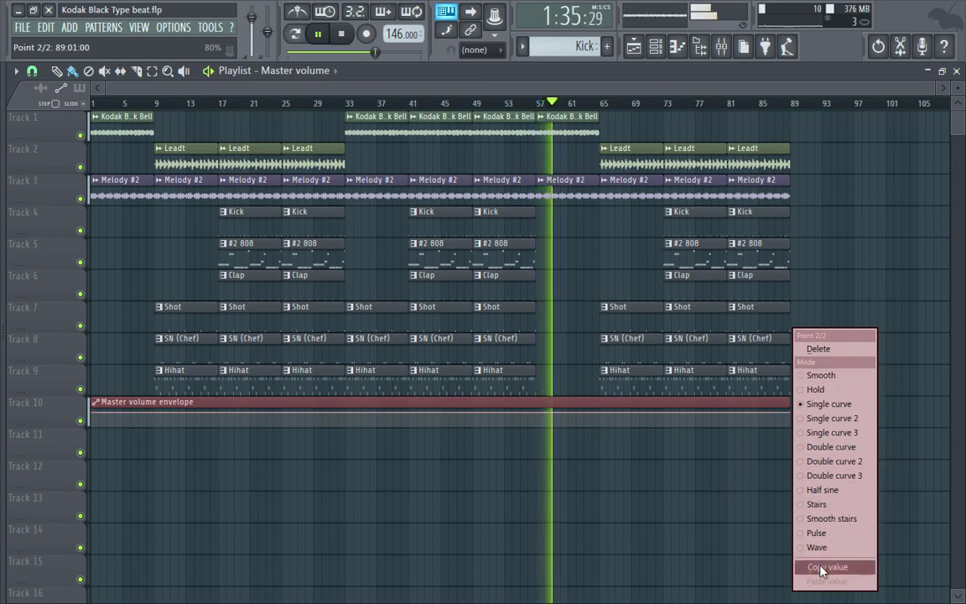
left_click(821, 569)
right_click(728, 414)
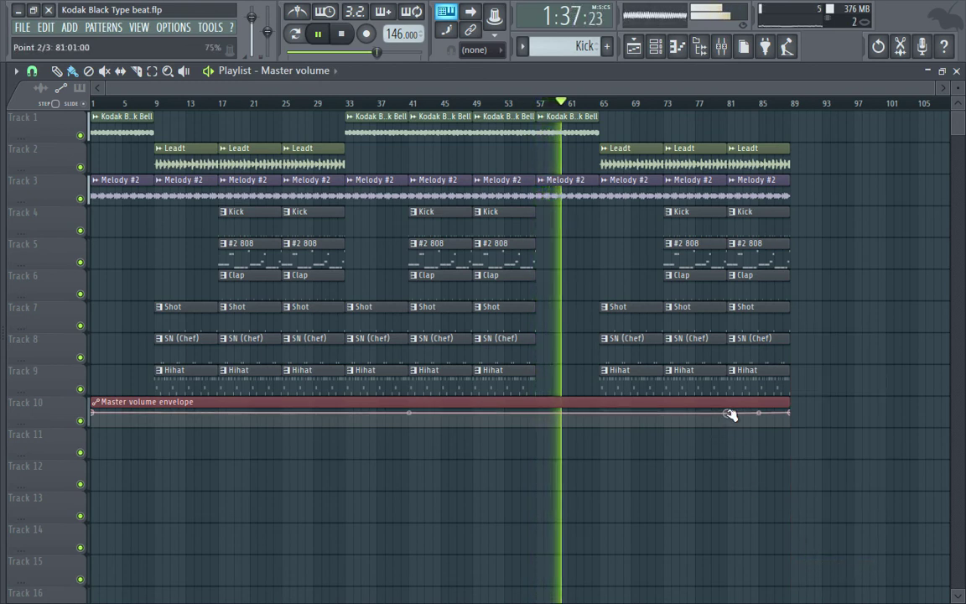
right_click(729, 413)
left_click(769, 581)
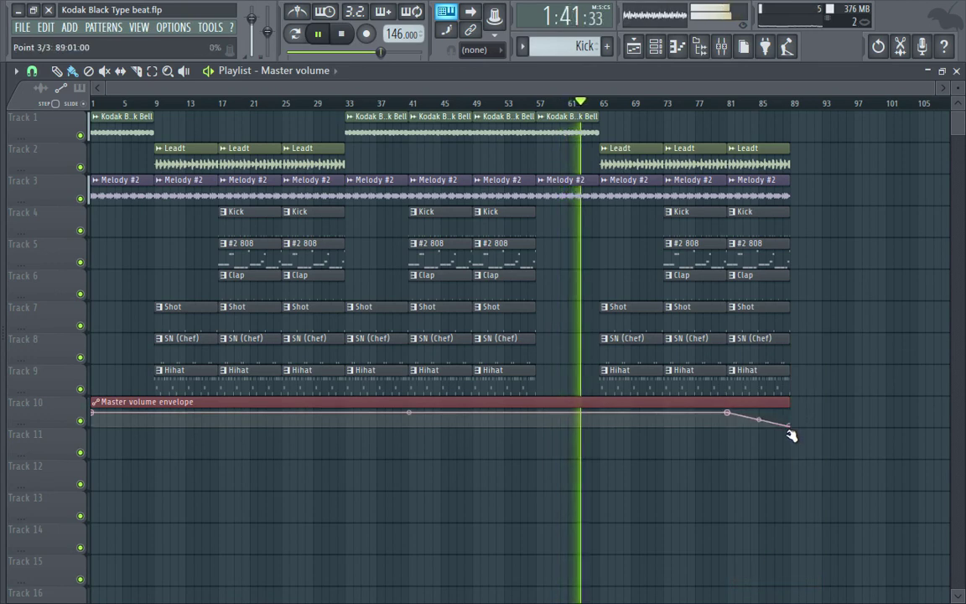
Check the #2 808 notes and the volume envelope with its release time in the channel settings, and return to the playlist
double_click(701, 251)
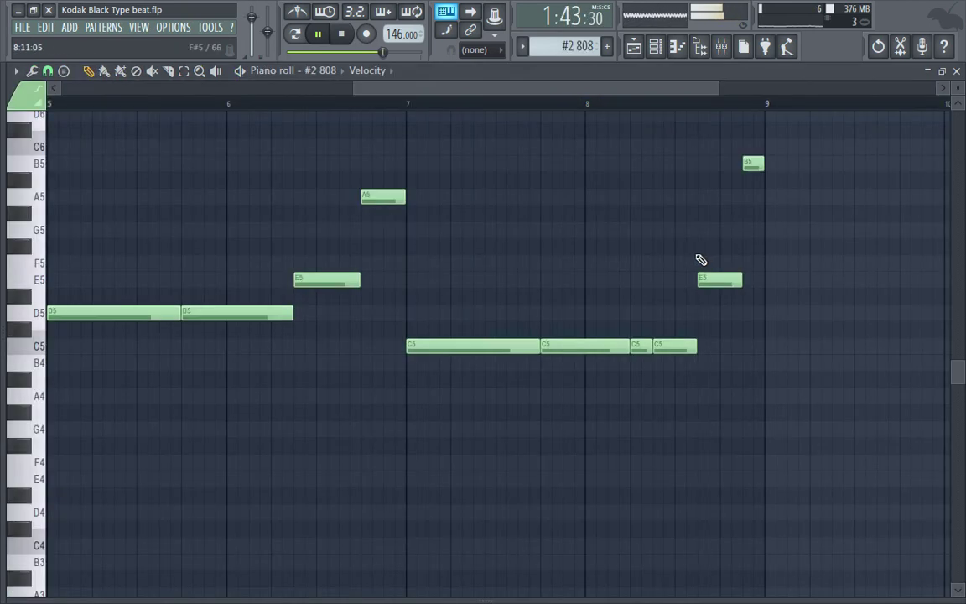
left_click(655, 48)
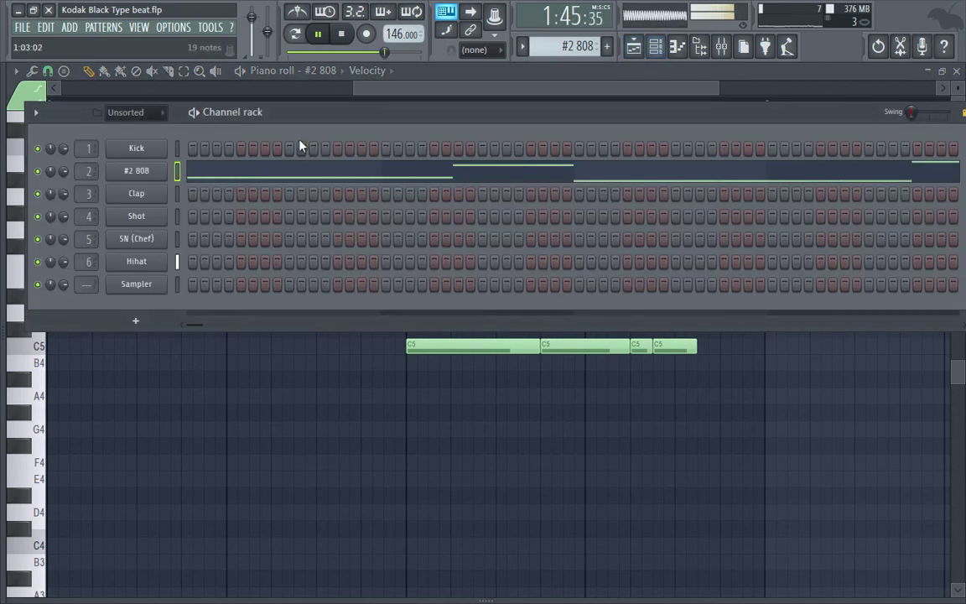
left_click(635, 48)
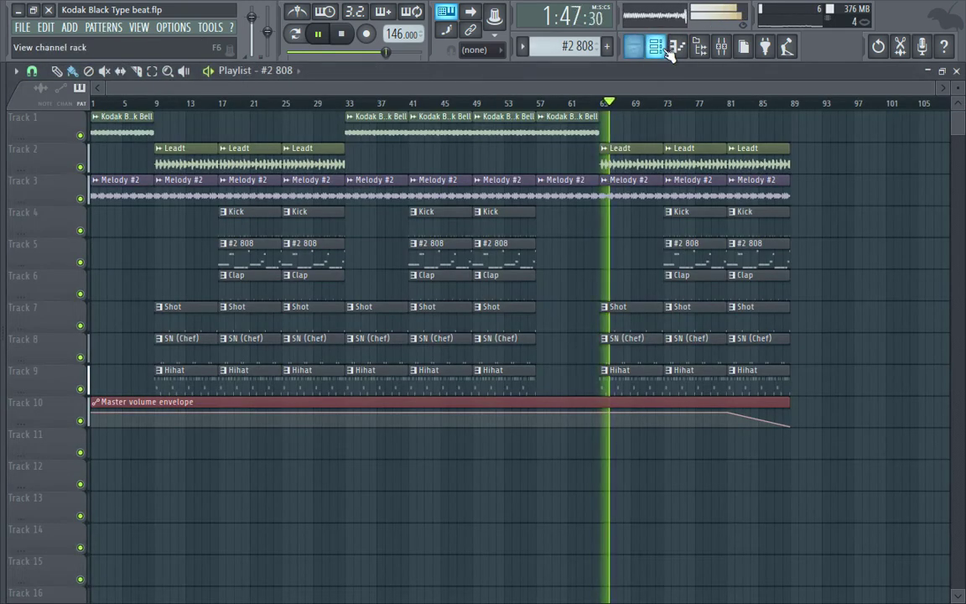
left_click(665, 48)
left_click(155, 175)
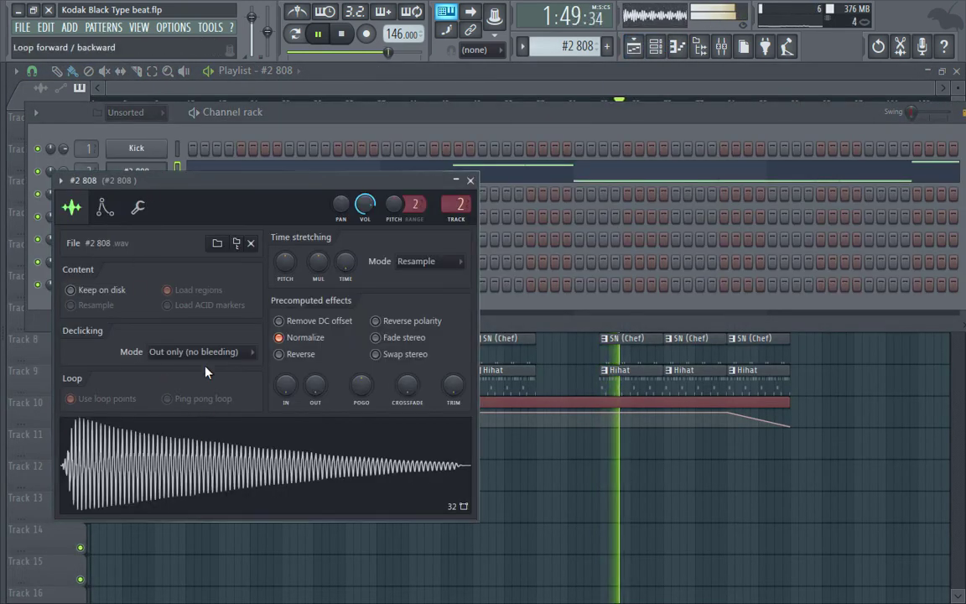
left_click(106, 208)
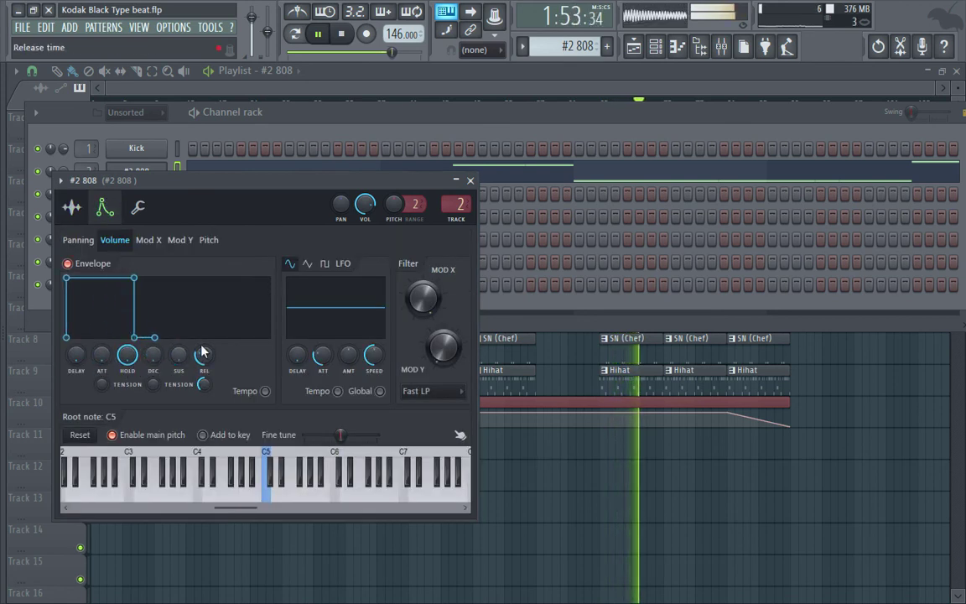
left_click(471, 181)
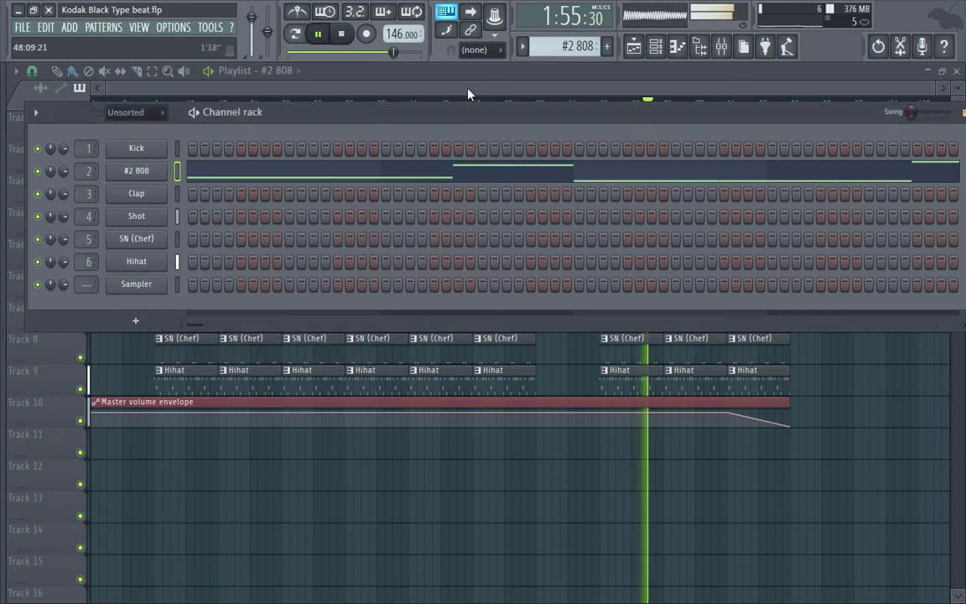
left_click(468, 93)
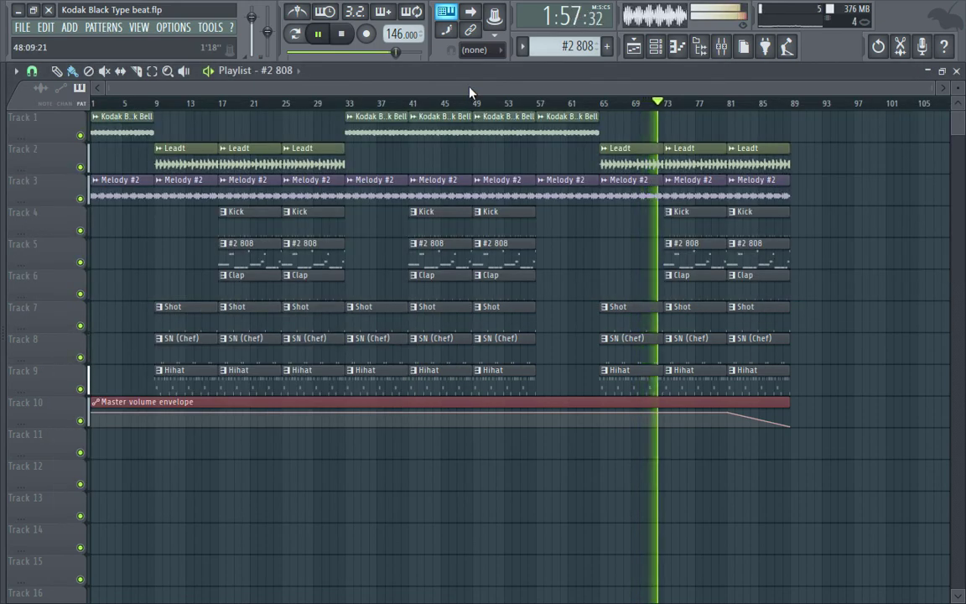